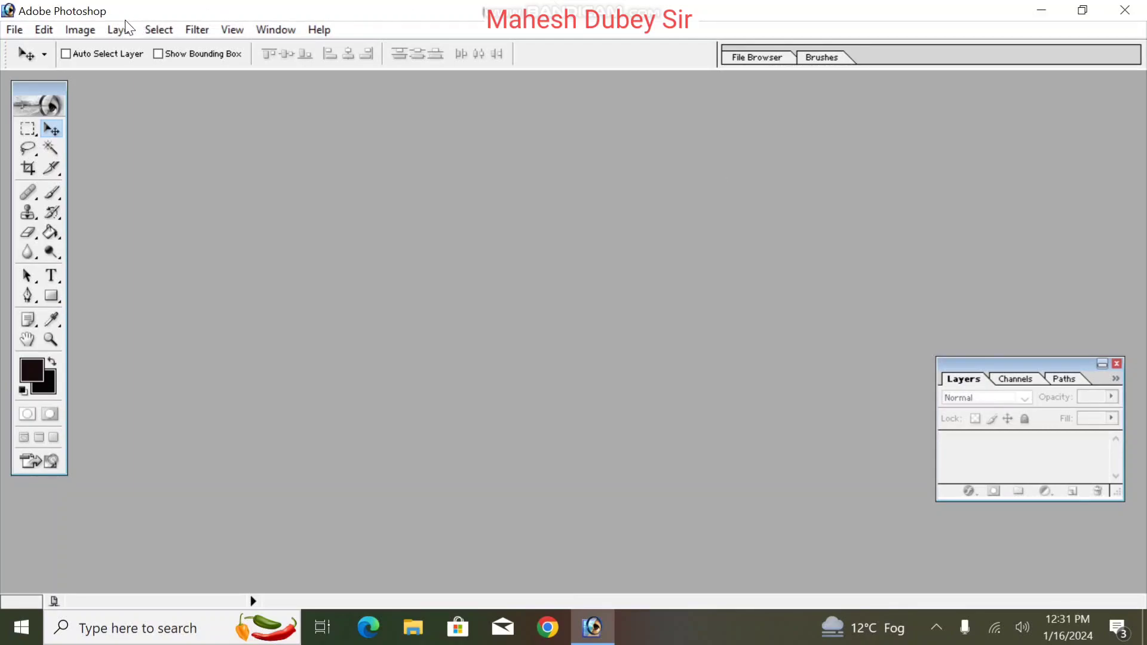
Create a new white A4 document, 210 x 297 mm, at 300 pixels/inch in RGB Color mode.
click(13, 30)
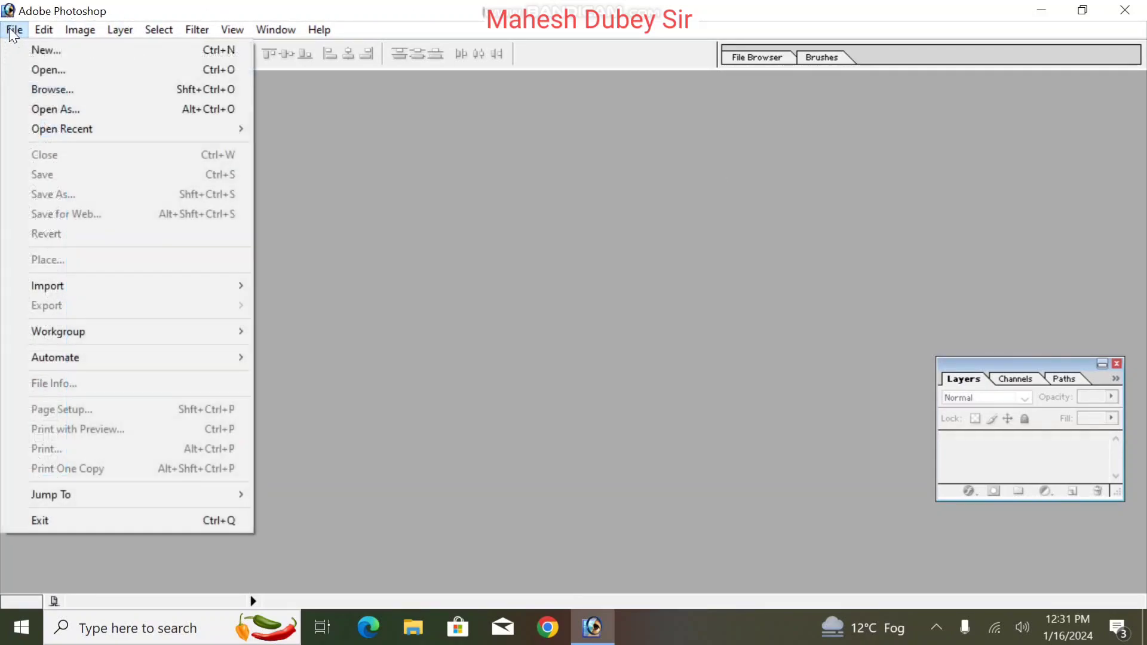
click(27, 46)
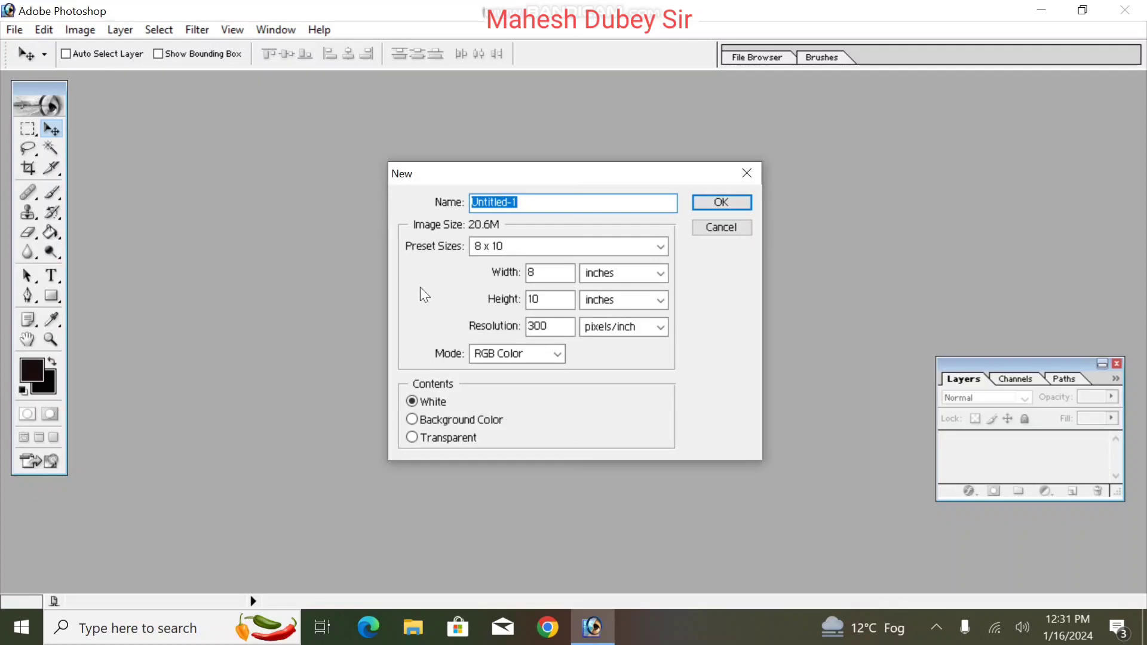
click(597, 246)
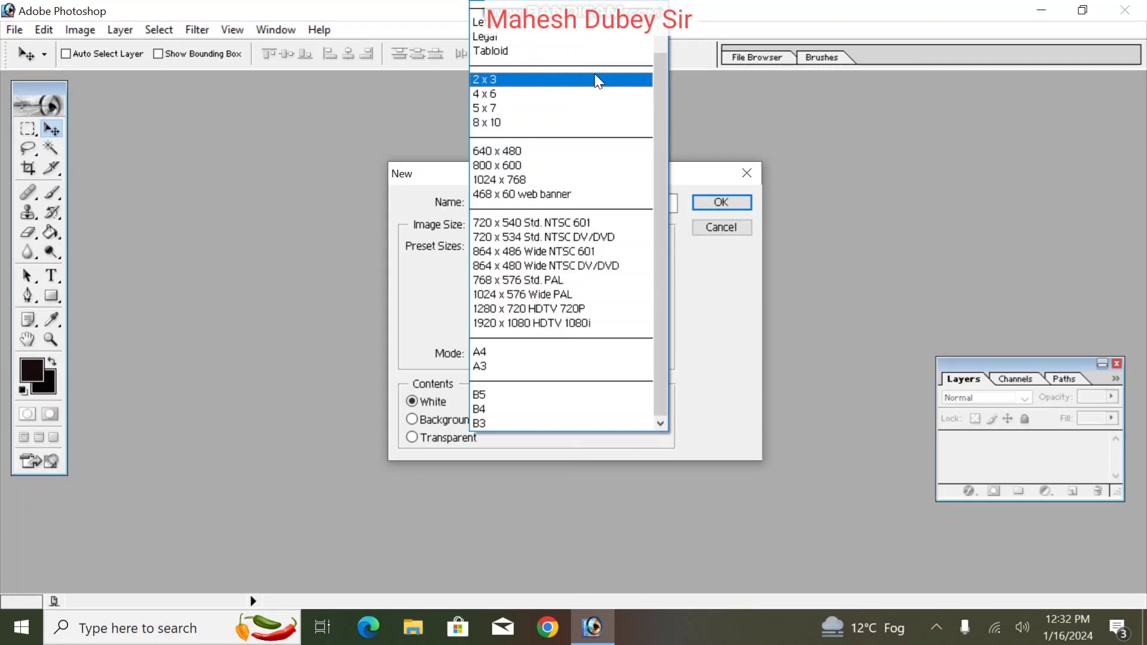
click(514, 356)
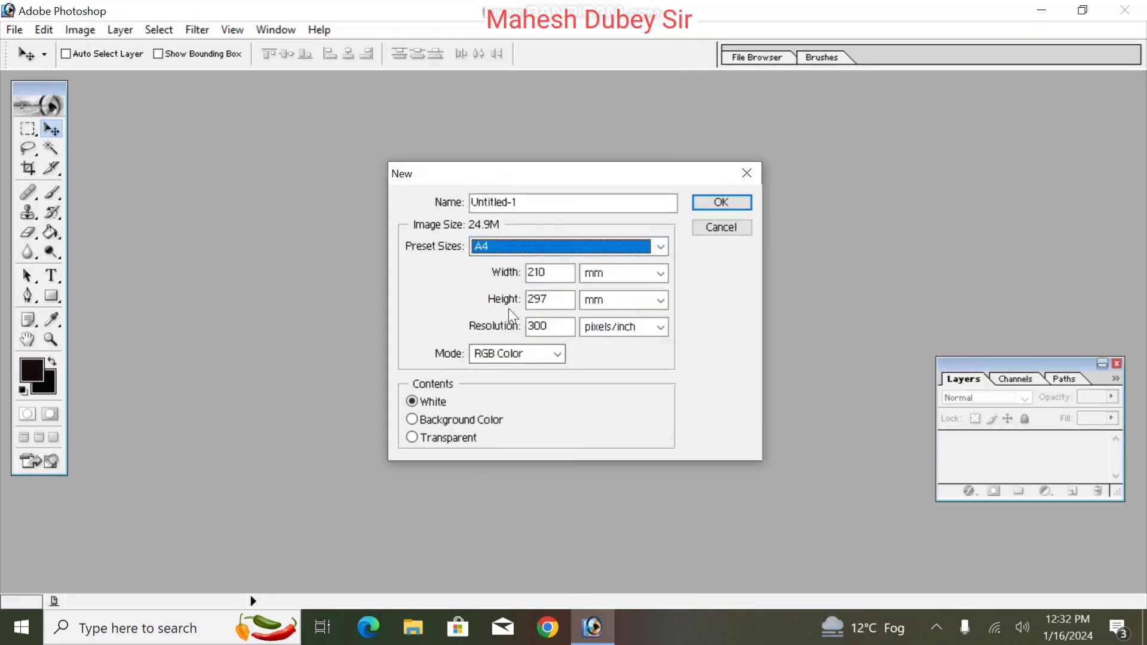
click(724, 198)
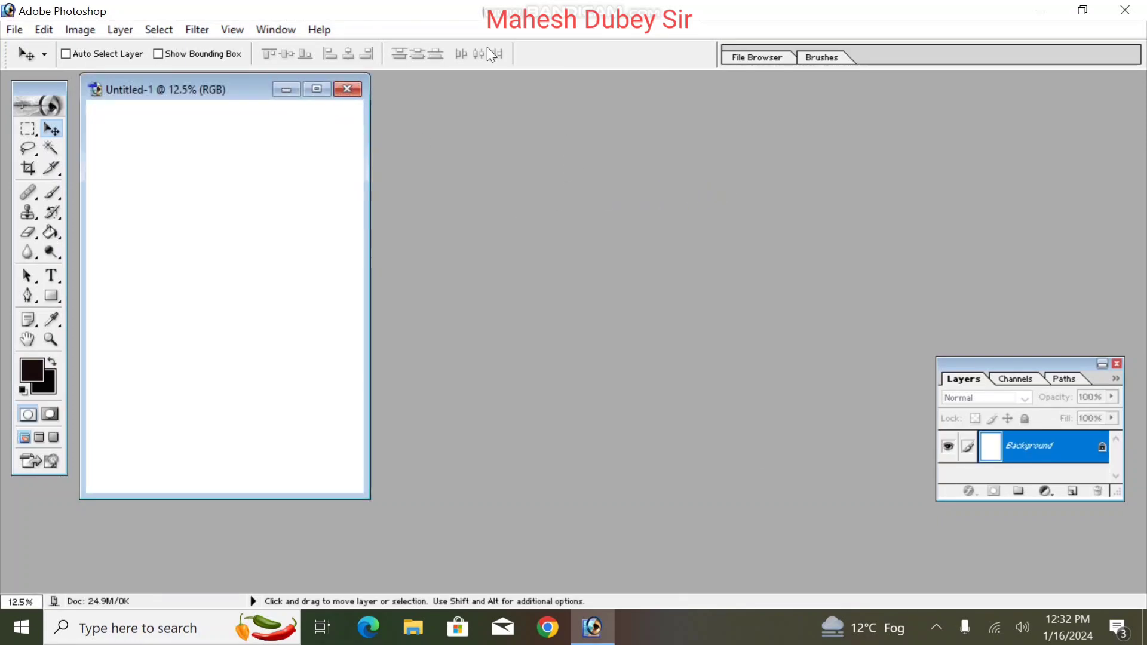
Rotate the blank canvas 90° clockwise into landscape orientation.
drag(194, 92, 430, 123)
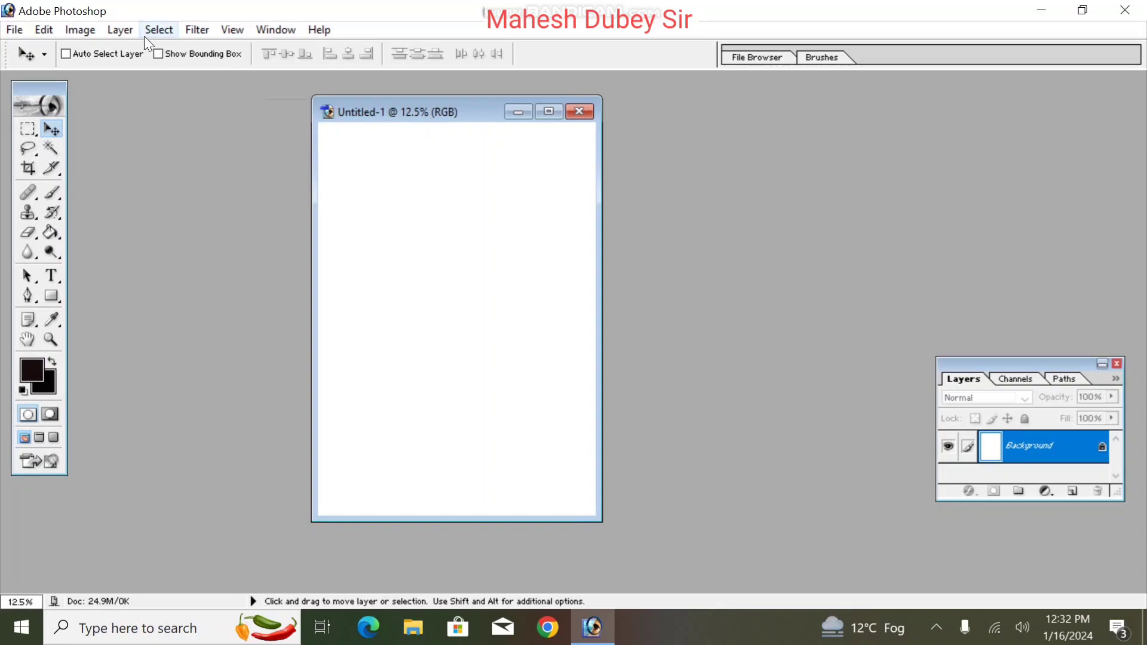
click(81, 31)
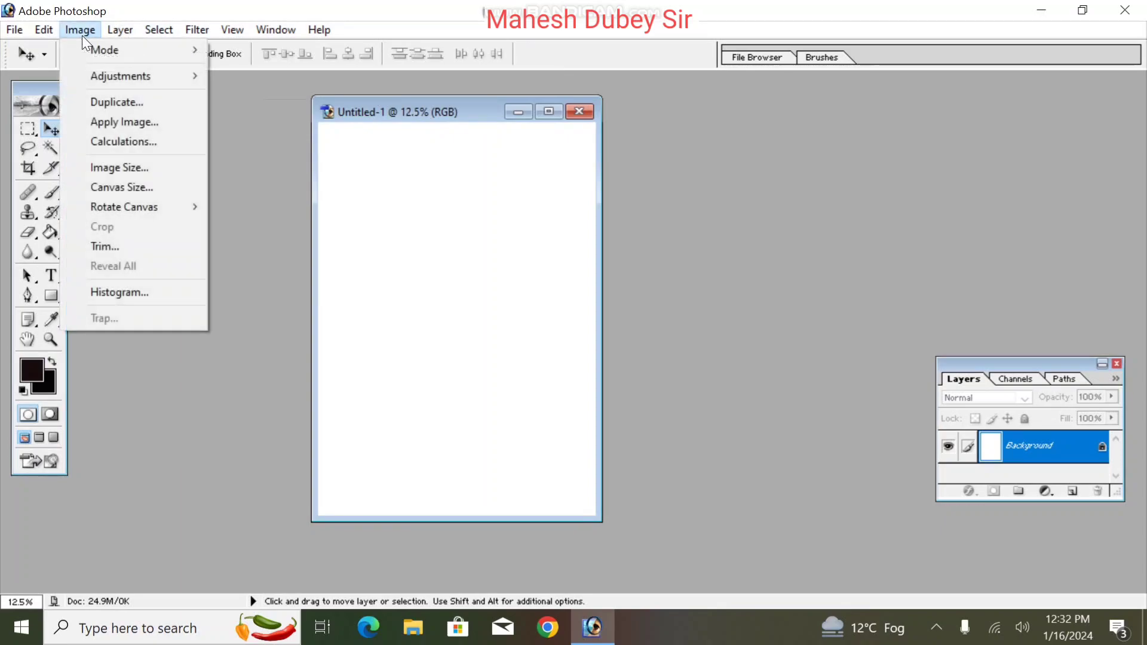
mouse_move(169, 199)
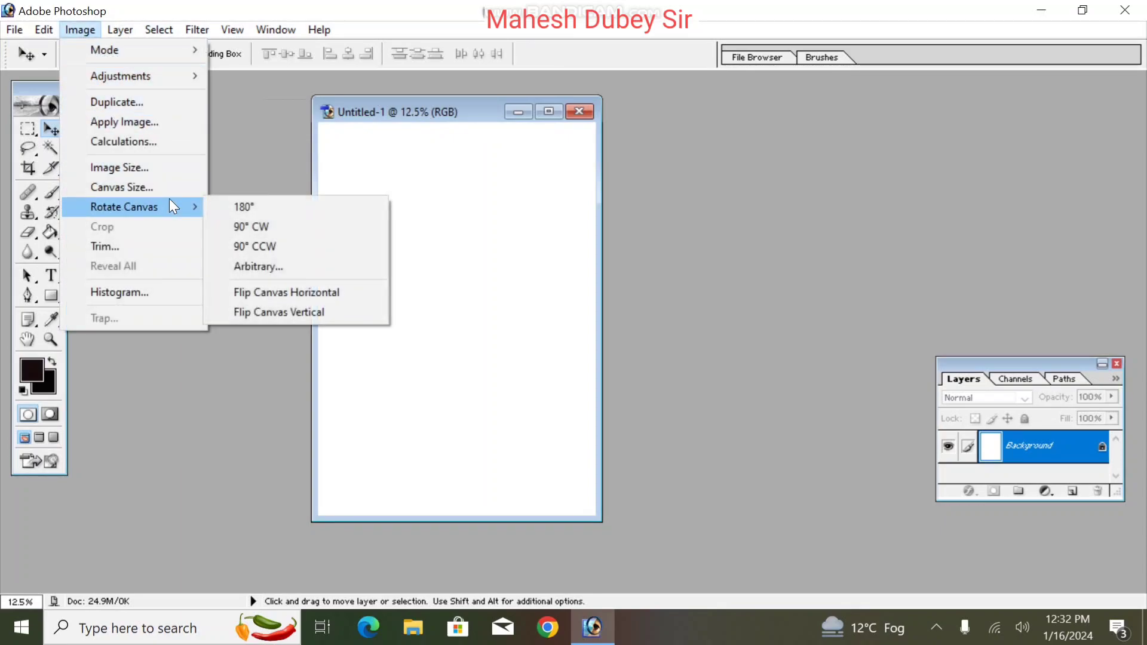
click(278, 231)
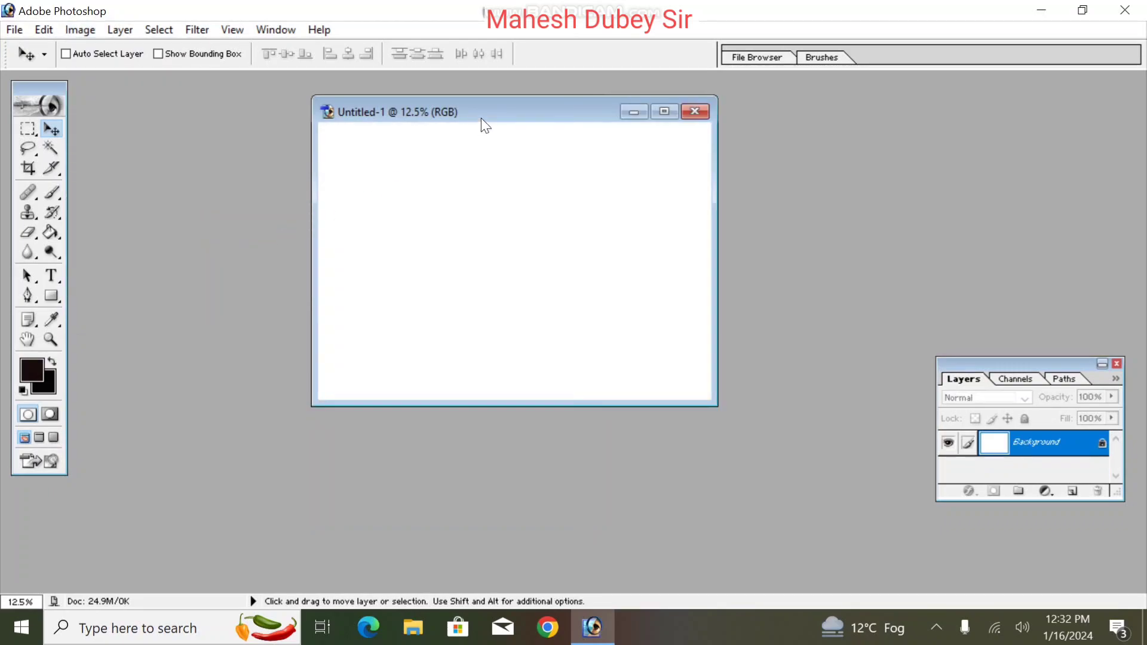
Enlarge the document window across the workspace, move the Layers palette clear of the page, and set the zoom to 16.67%.
drag(716, 197, 885, 192)
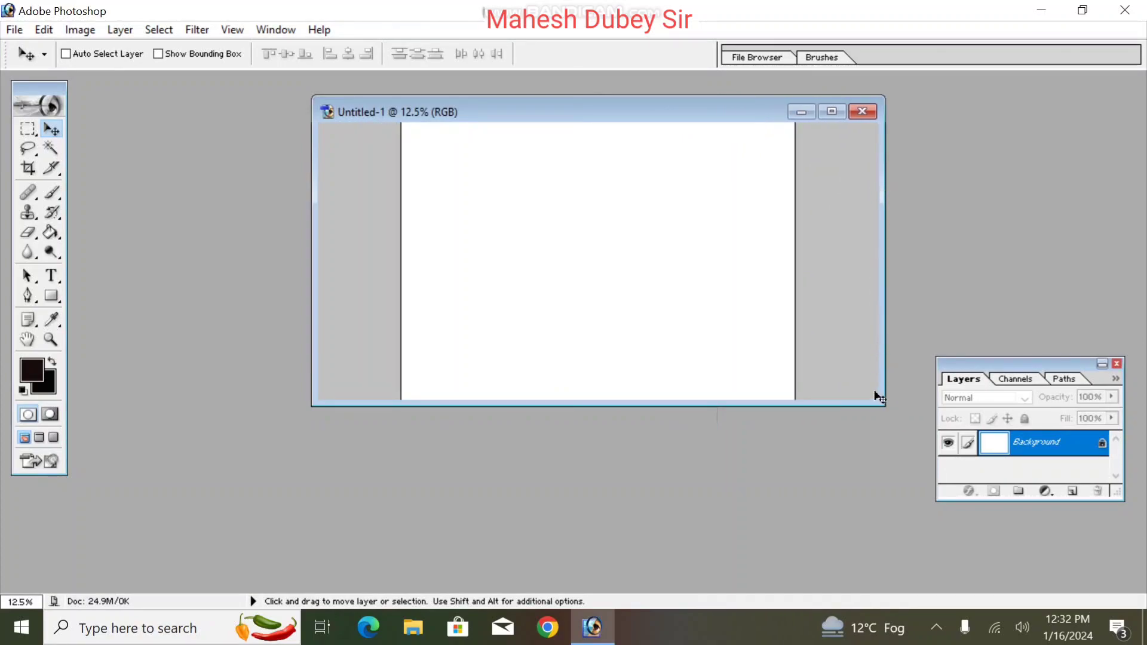
drag(880, 401, 983, 531)
drag(312, 101, 78, 78)
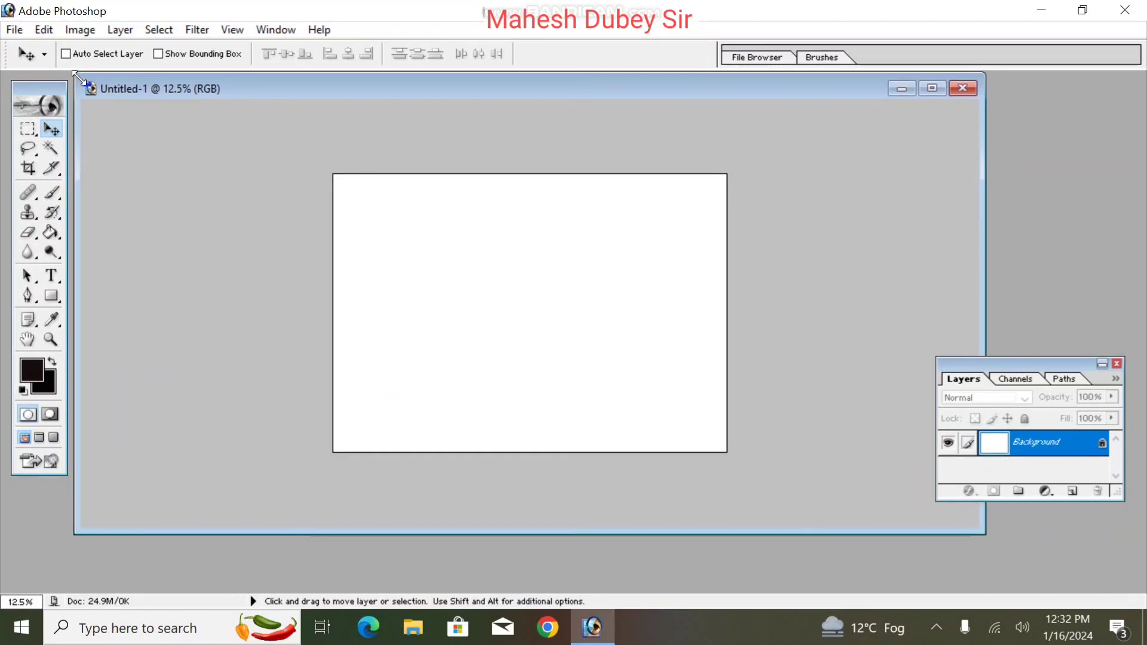
drag(1044, 364, 1085, 383)
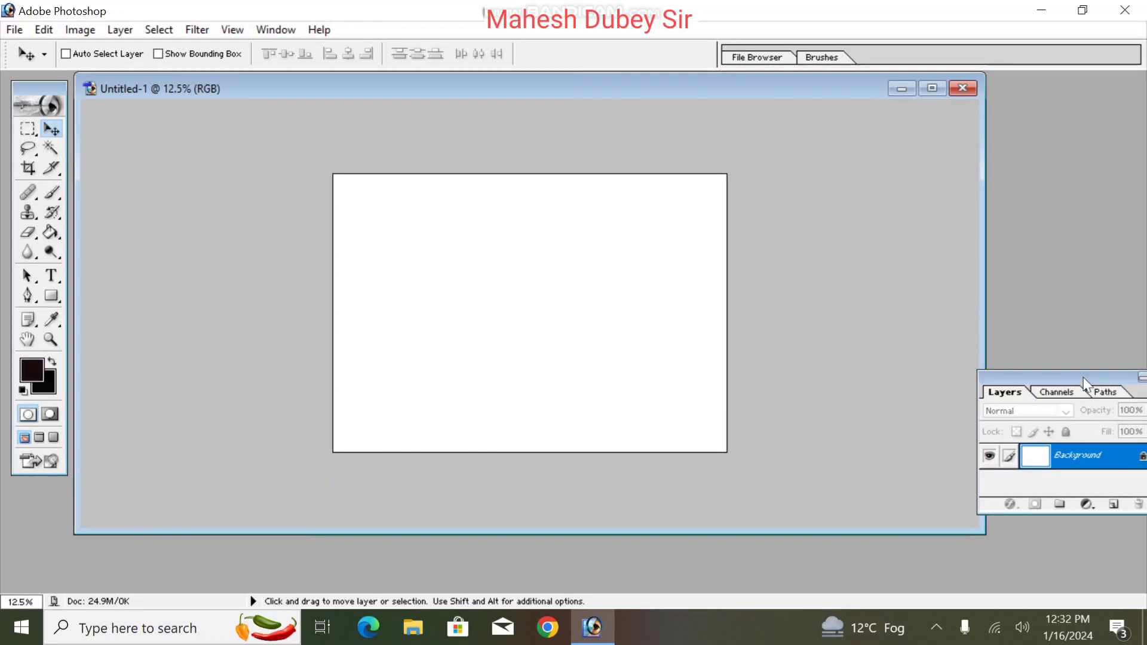
key(ctrl+plus)
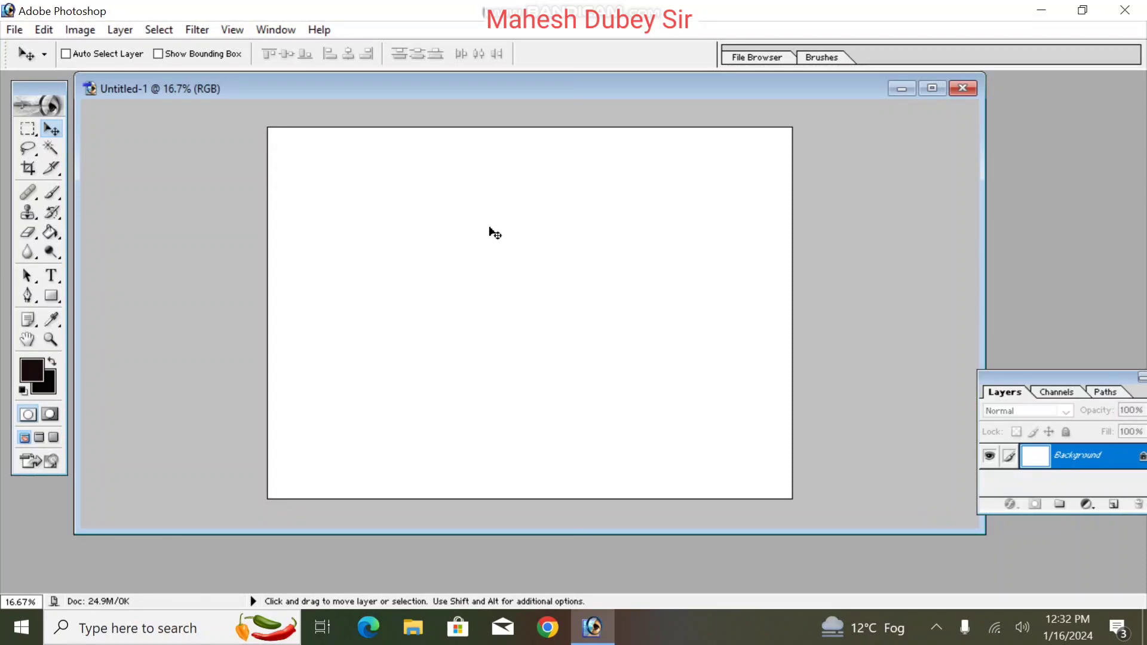
Add a five-letter first name in capitals as 118.02 pt black Arial Rounded MT Bold text on the page.
click(47, 275)
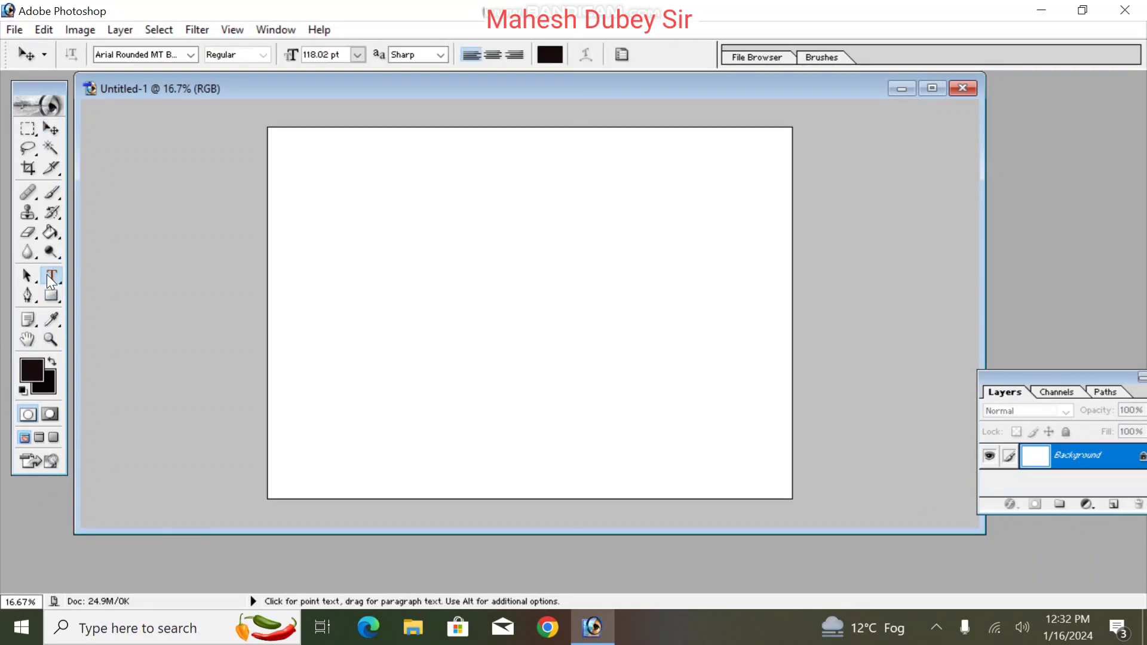
click(296, 306)
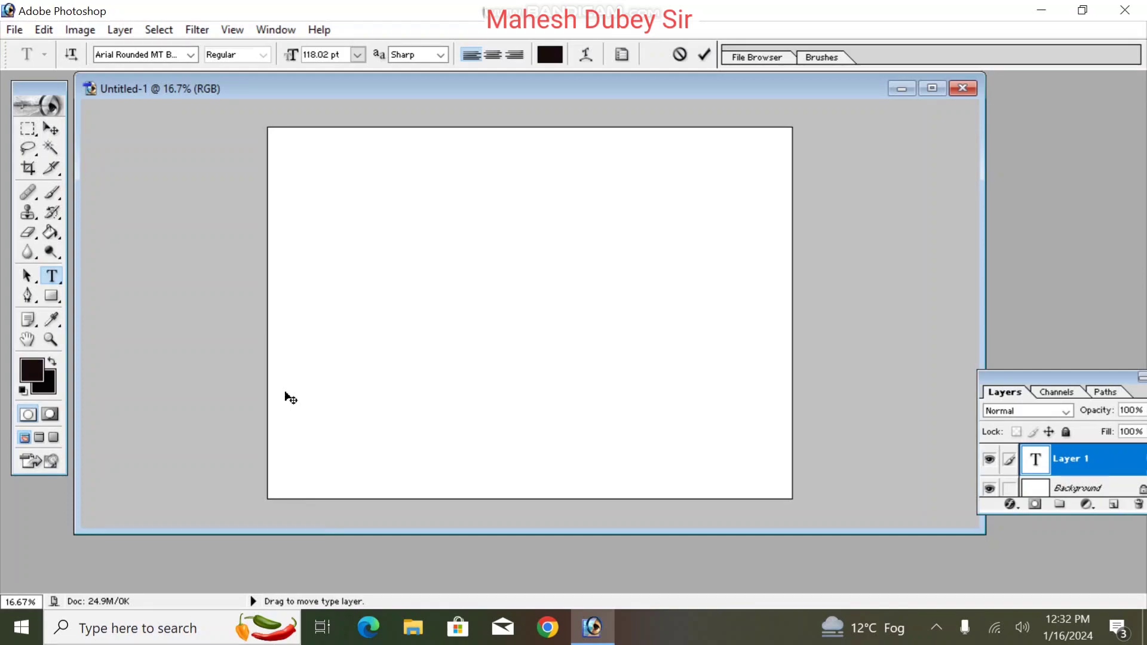
text(S)
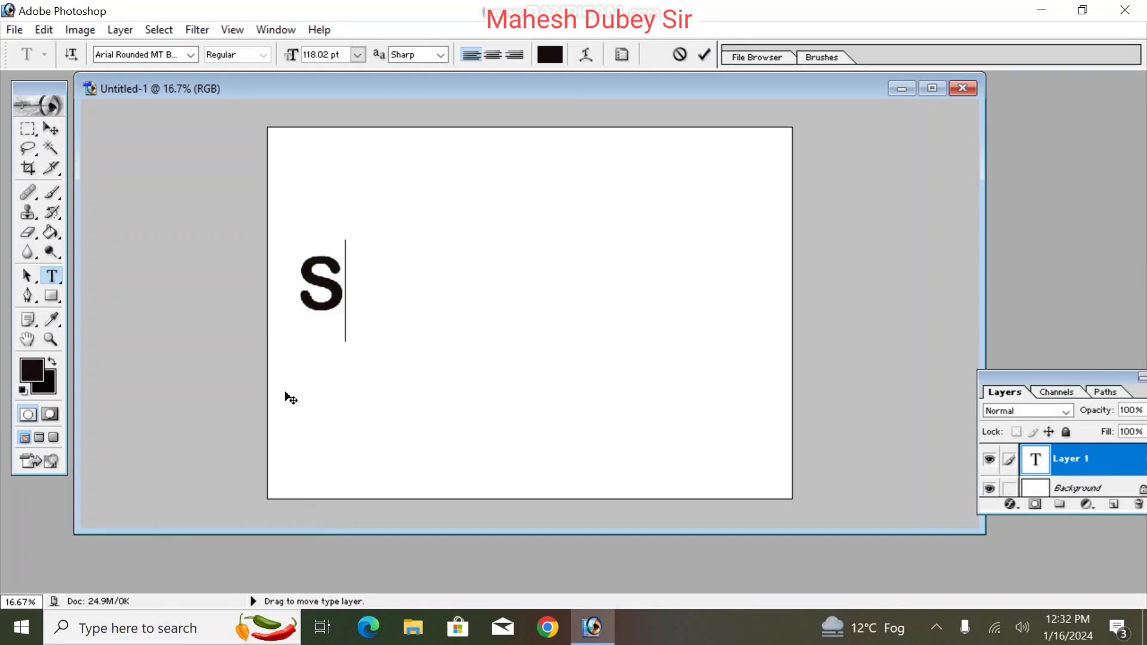
text(URAJ)
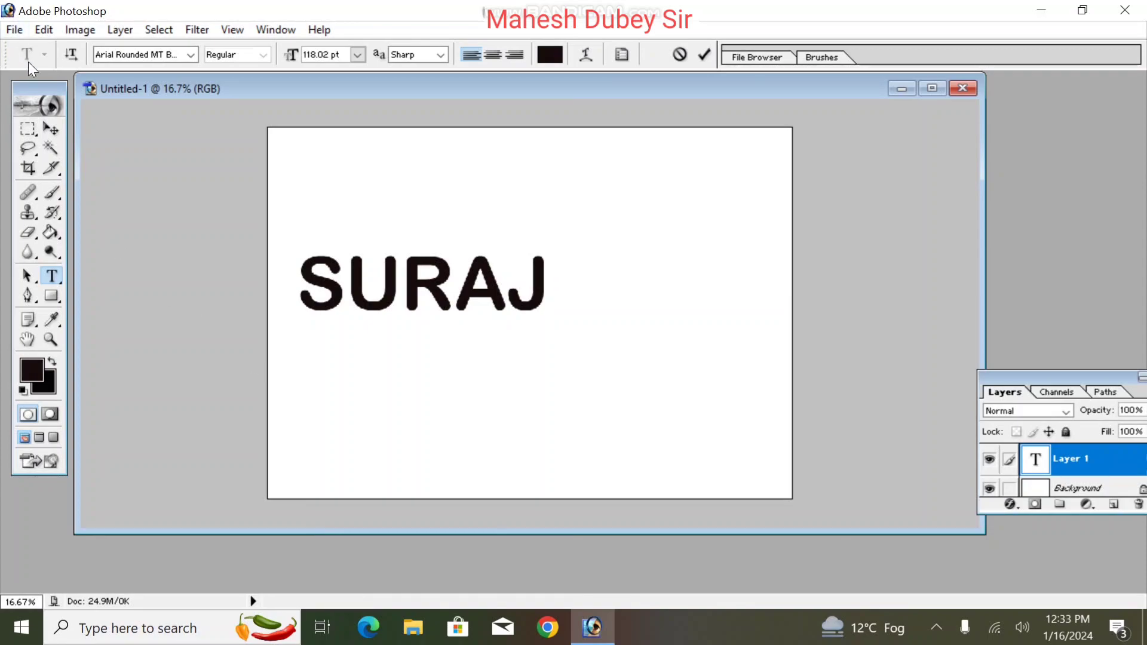
click(52, 127)
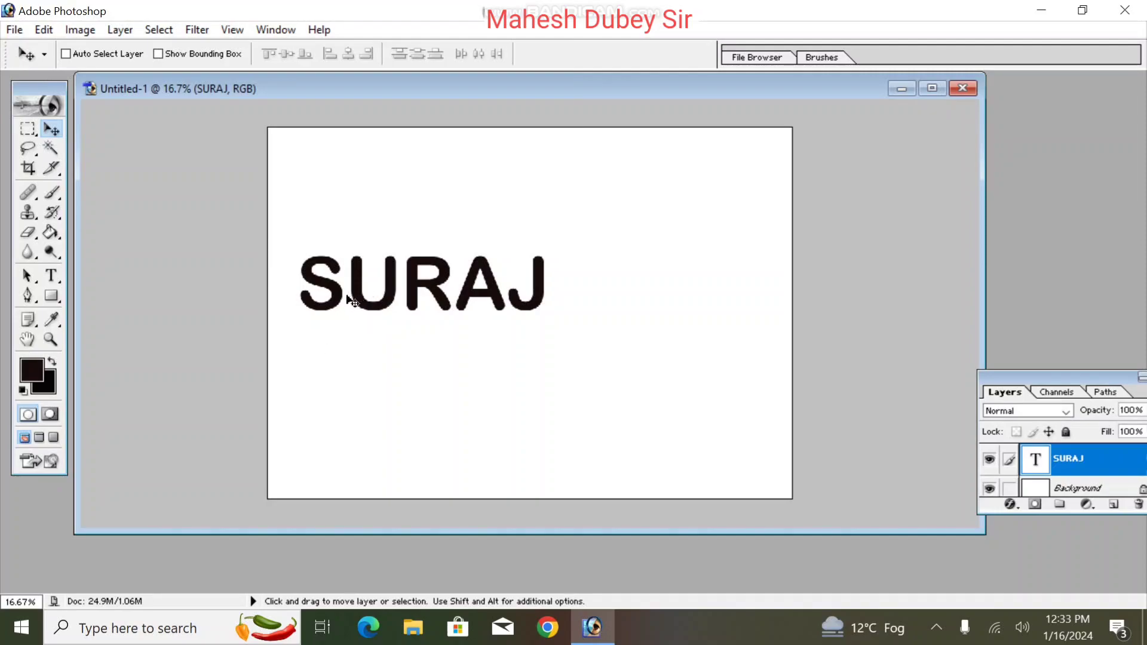
Enlarge the name text to about 200% with Free Transform and position it in the lower half of the page.
click(47, 33)
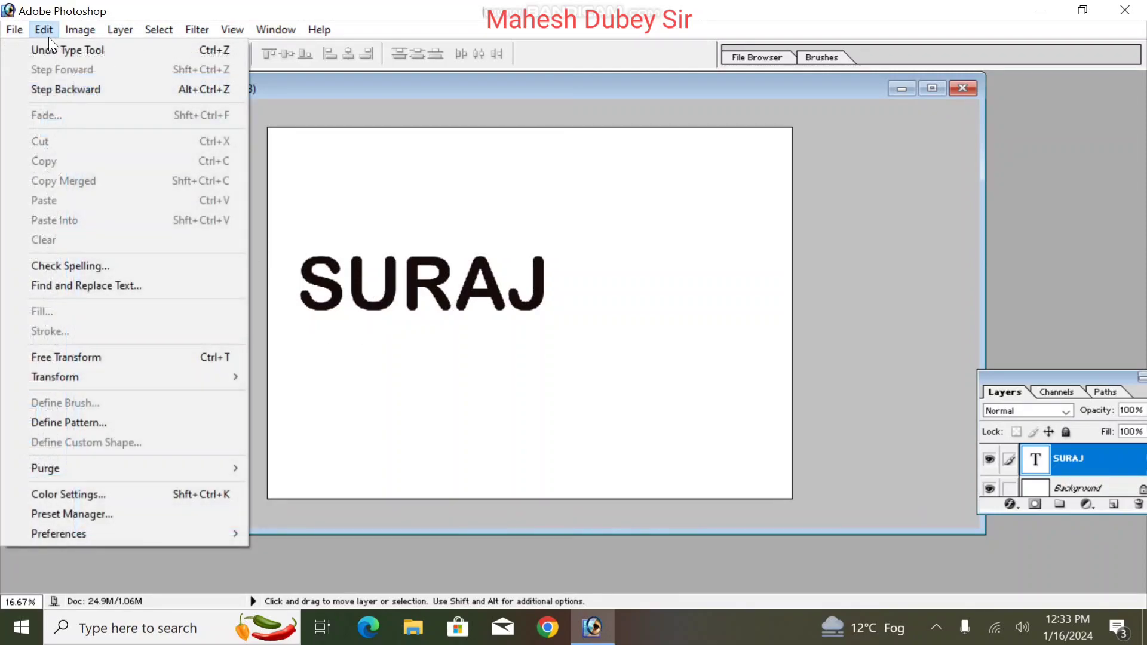
click(127, 366)
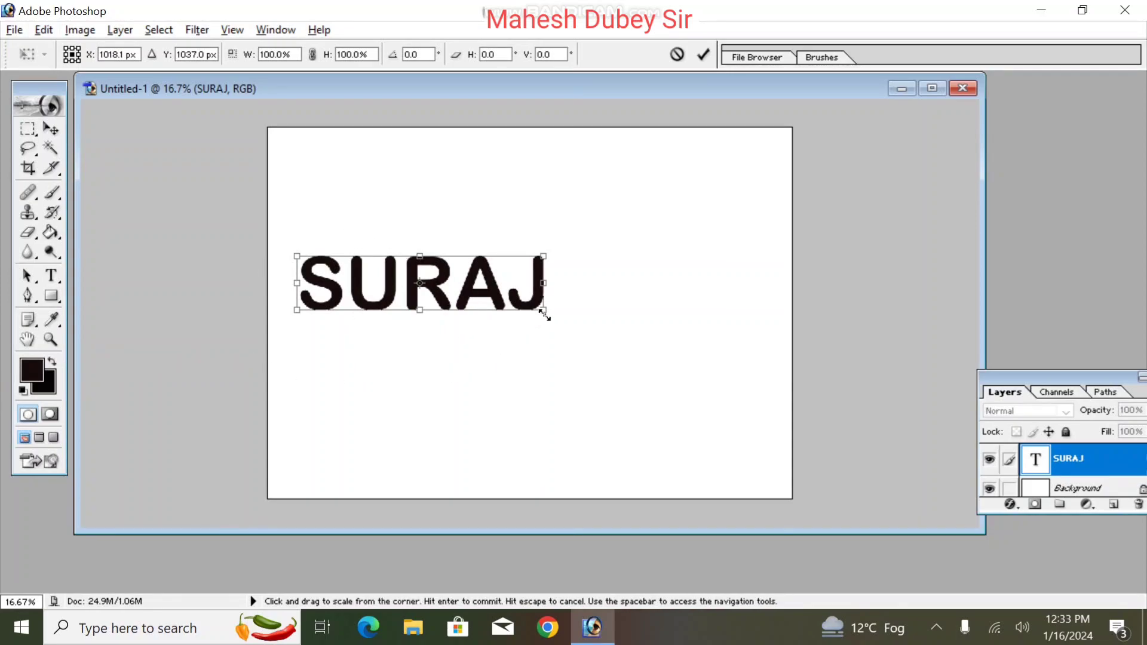
drag(545, 310, 657, 354)
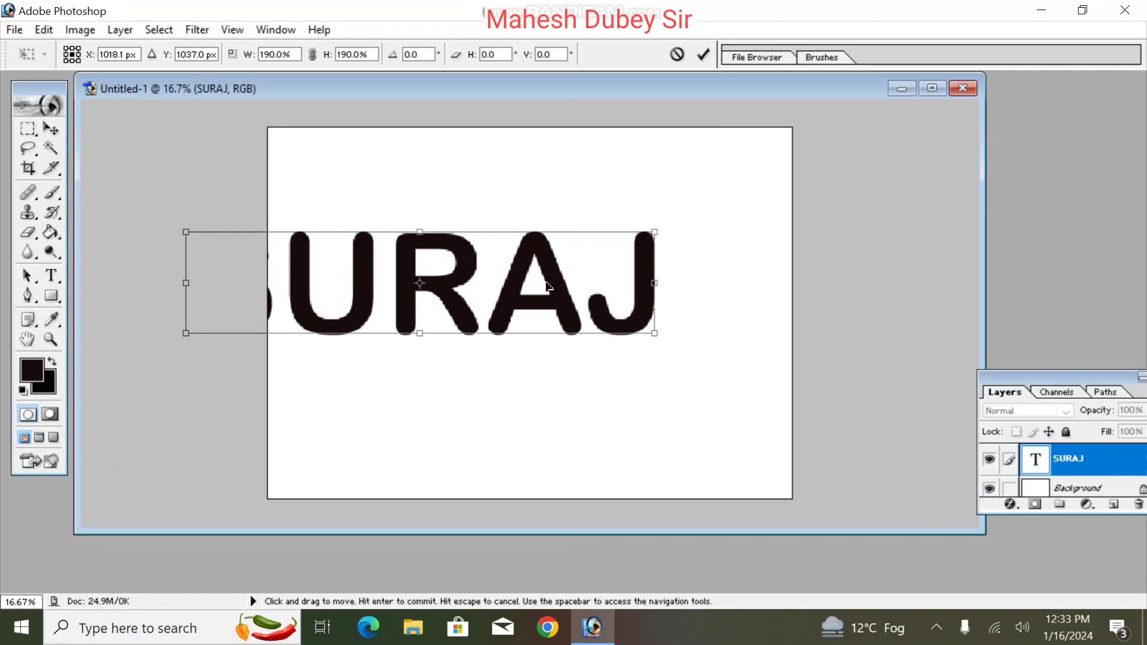
drag(555, 288, 642, 388)
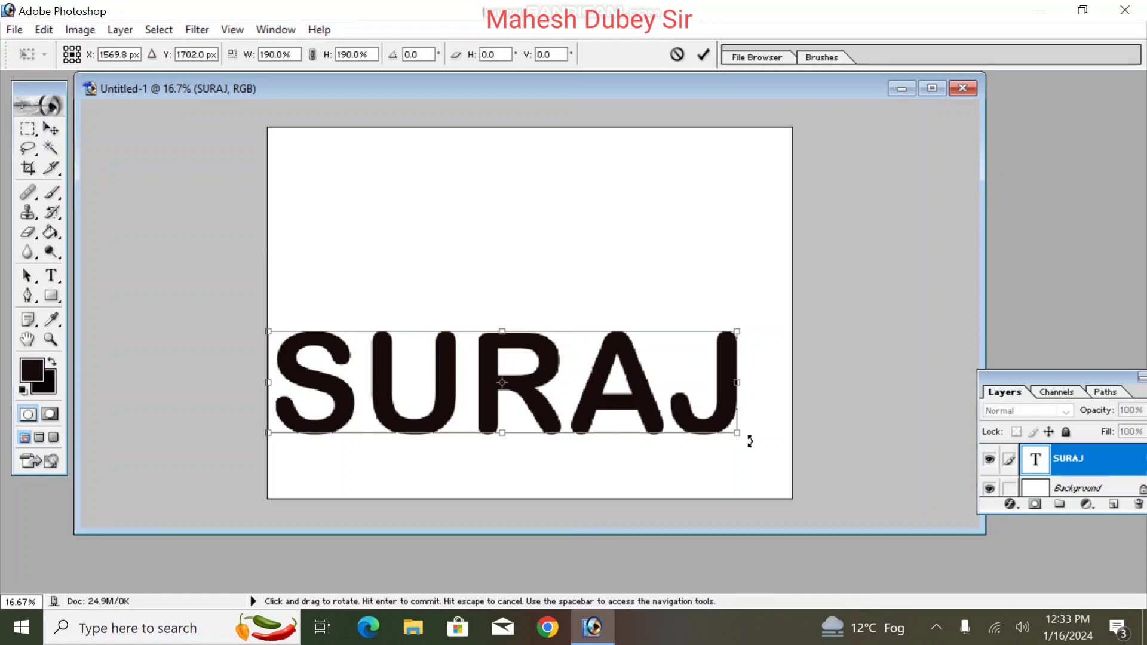
drag(739, 439, 750, 440)
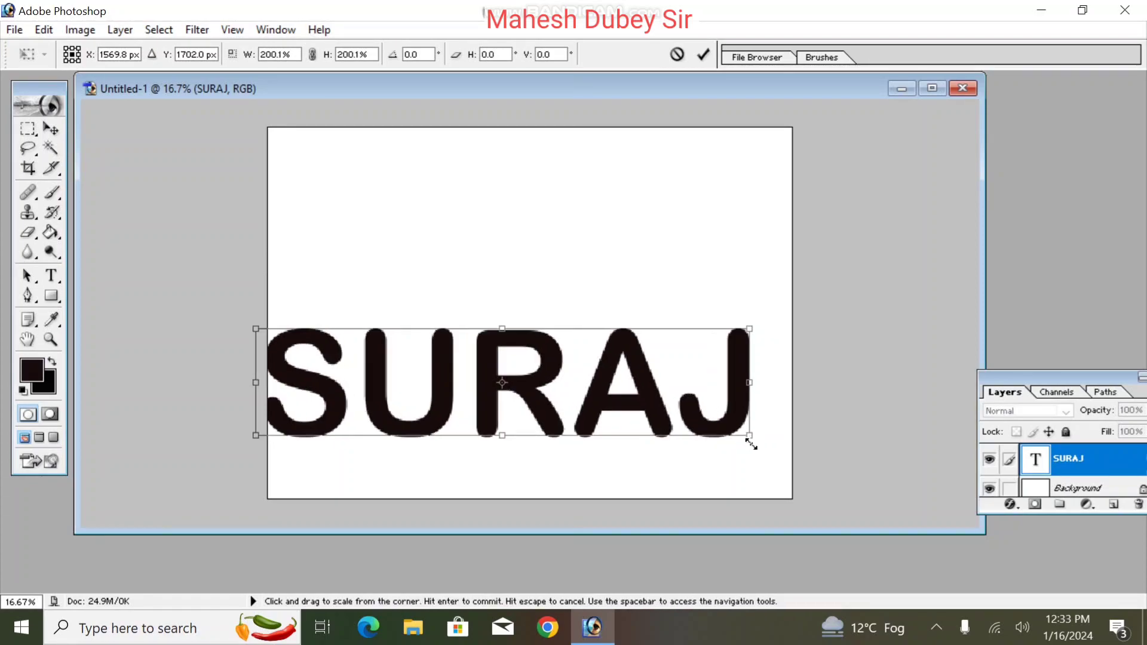
drag(623, 409, 631, 416)
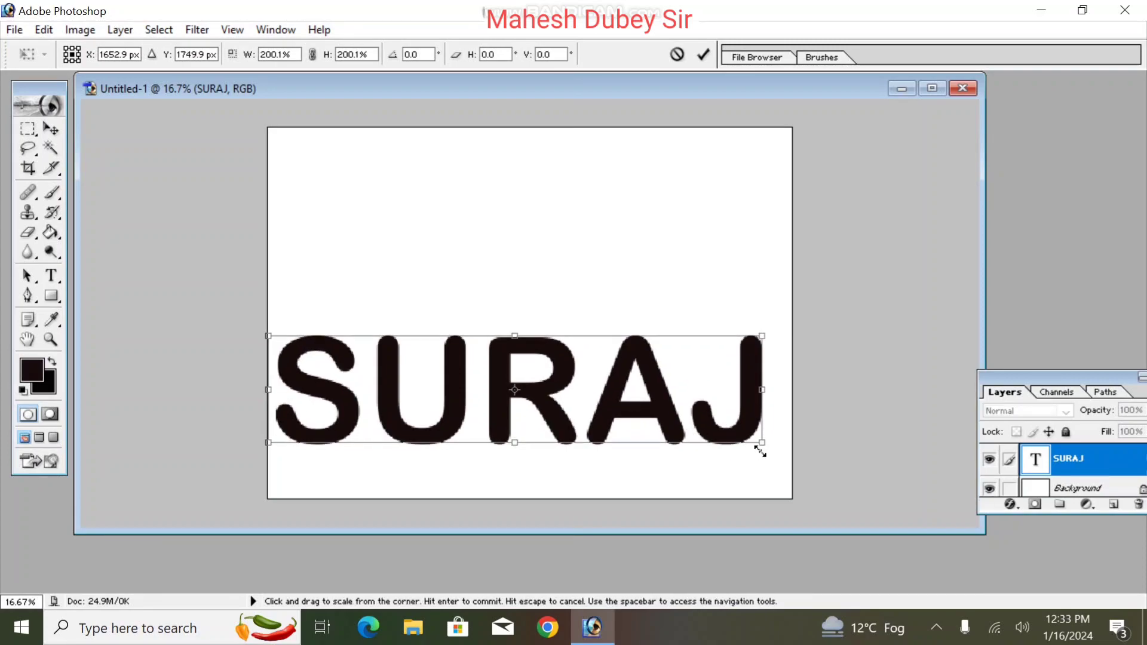
Stretch the name text to about 212% wide and 215% high, nudge it slightly left within the page, and apply the transform.
drag(760, 449, 793, 451)
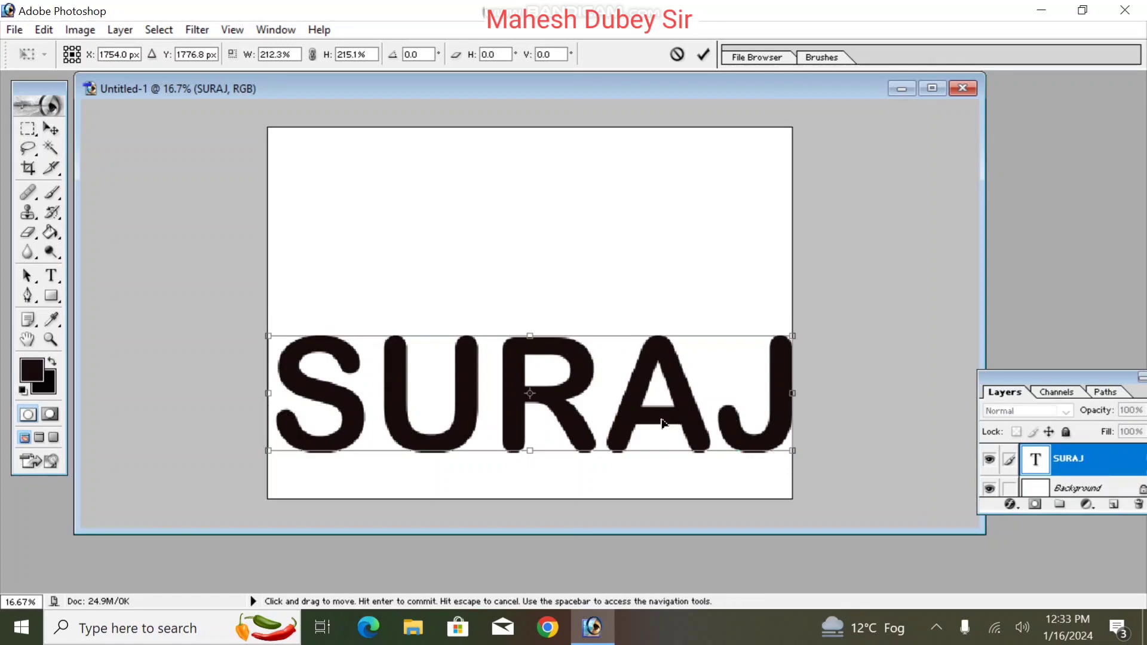
key(Left)
key(Left)
key(Left)
key(Left)
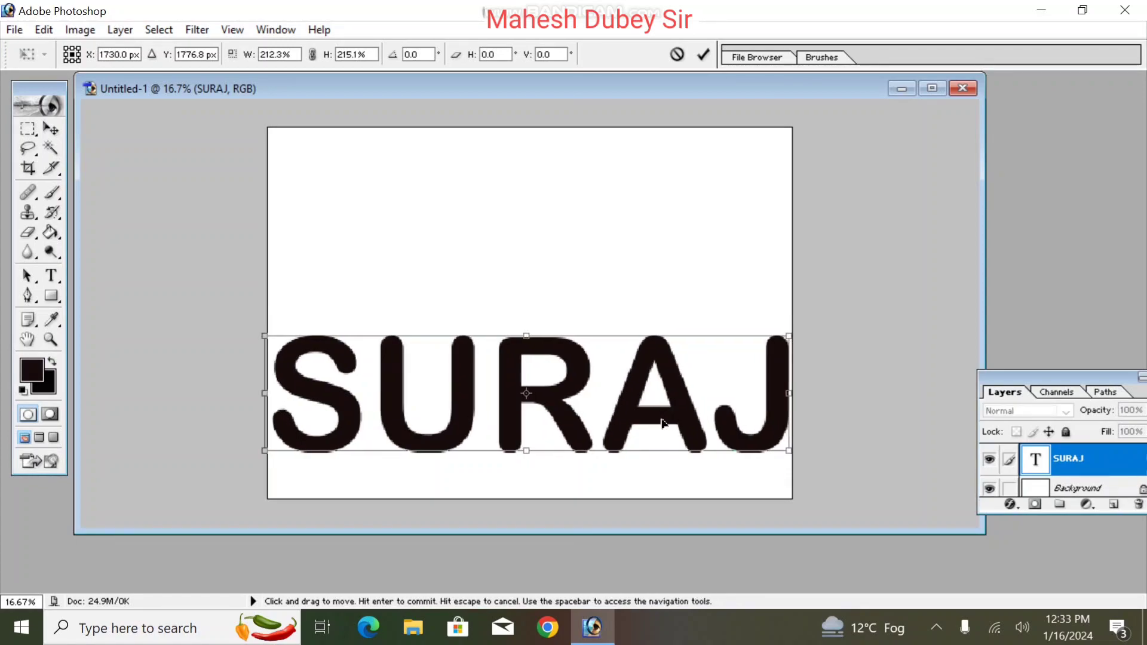
key(Return)
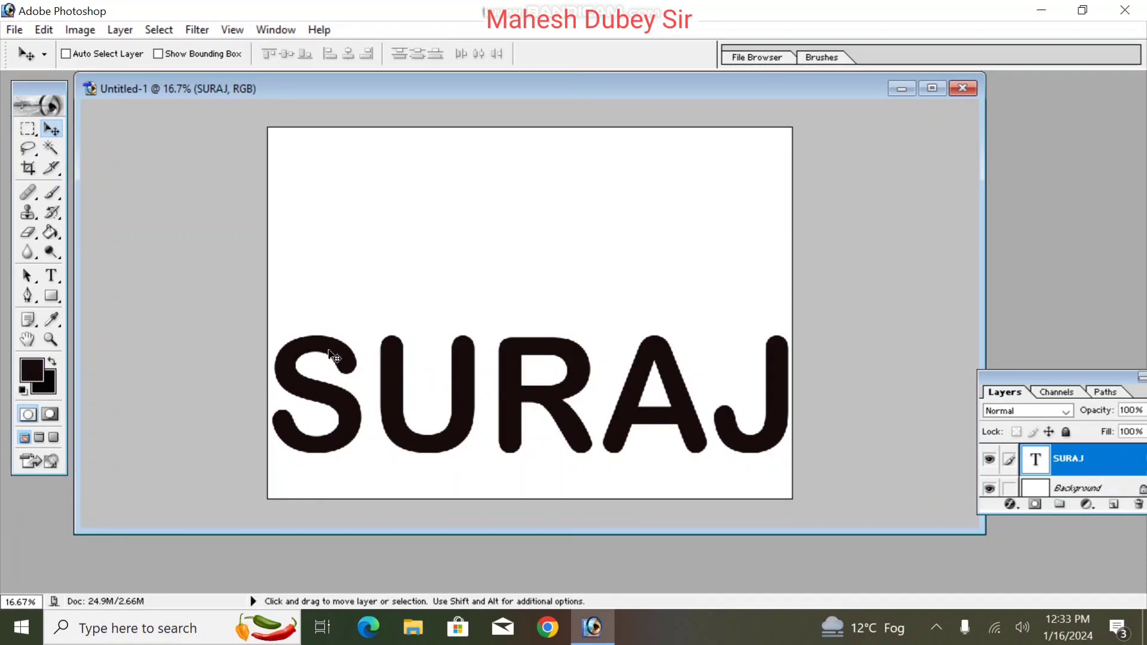
Move the enlarged name text up to about the vertical middle of the page.
drag(336, 329, 340, 325)
drag(392, 367, 391, 295)
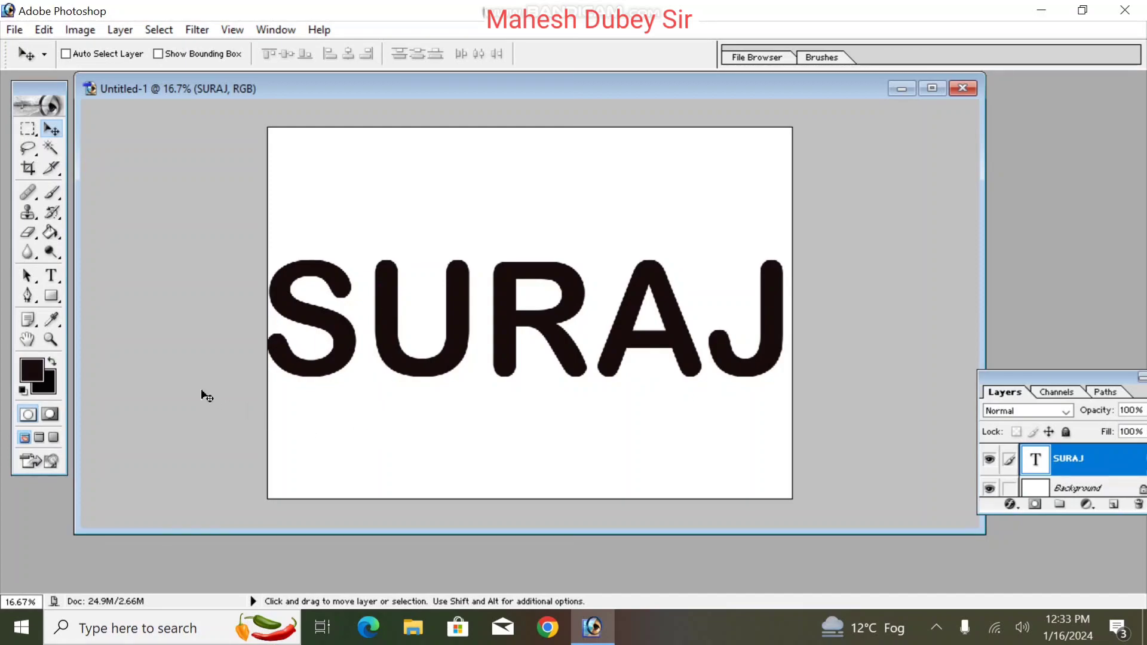
click(26, 129)
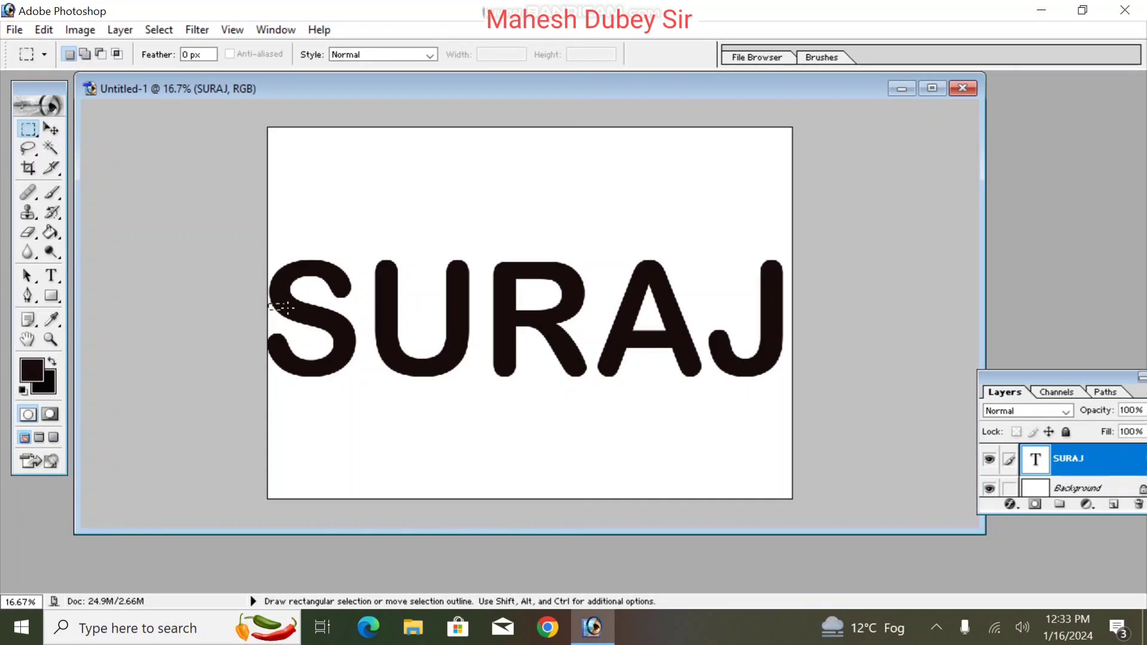
drag(407, 302, 481, 302)
drag(609, 308, 794, 305)
drag(794, 303, 793, 303)
Open the four images 1.jpg, 2.jpg, 3.jpg and 4.jpg from the Pic folder on the desktop.
click(13, 29)
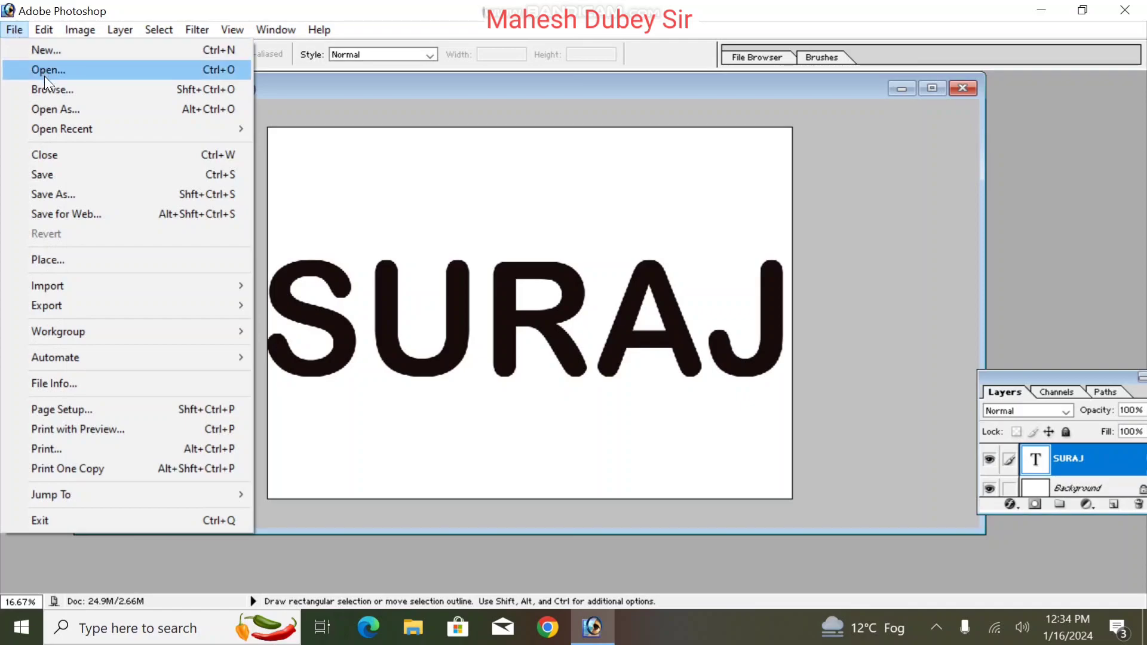
click(44, 70)
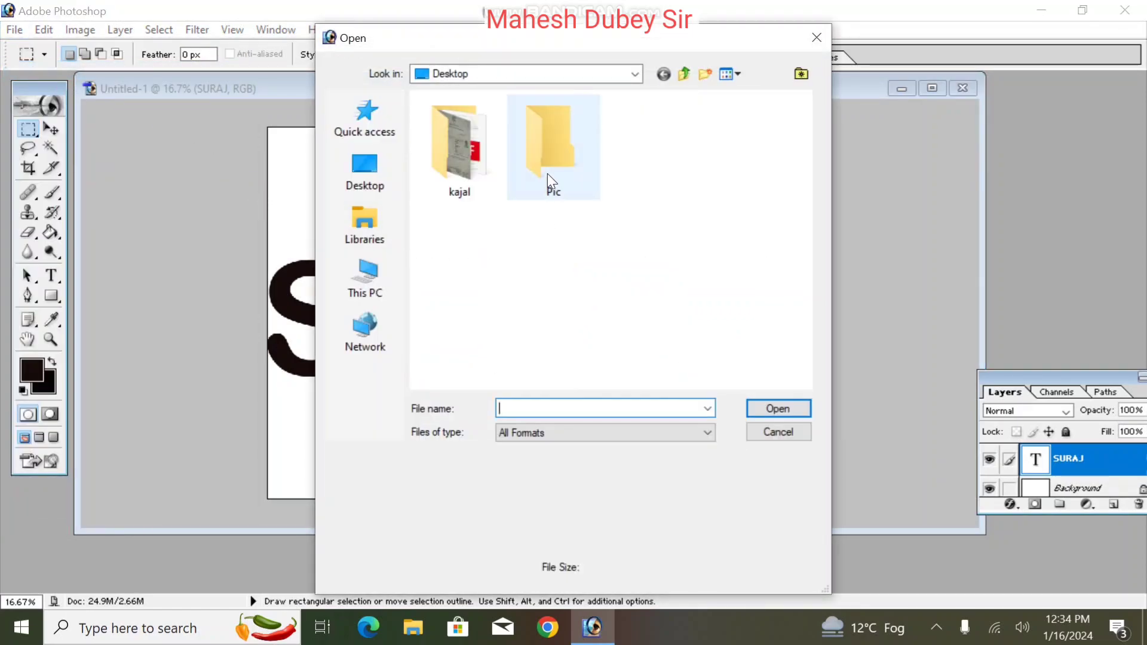
double_click(547, 173)
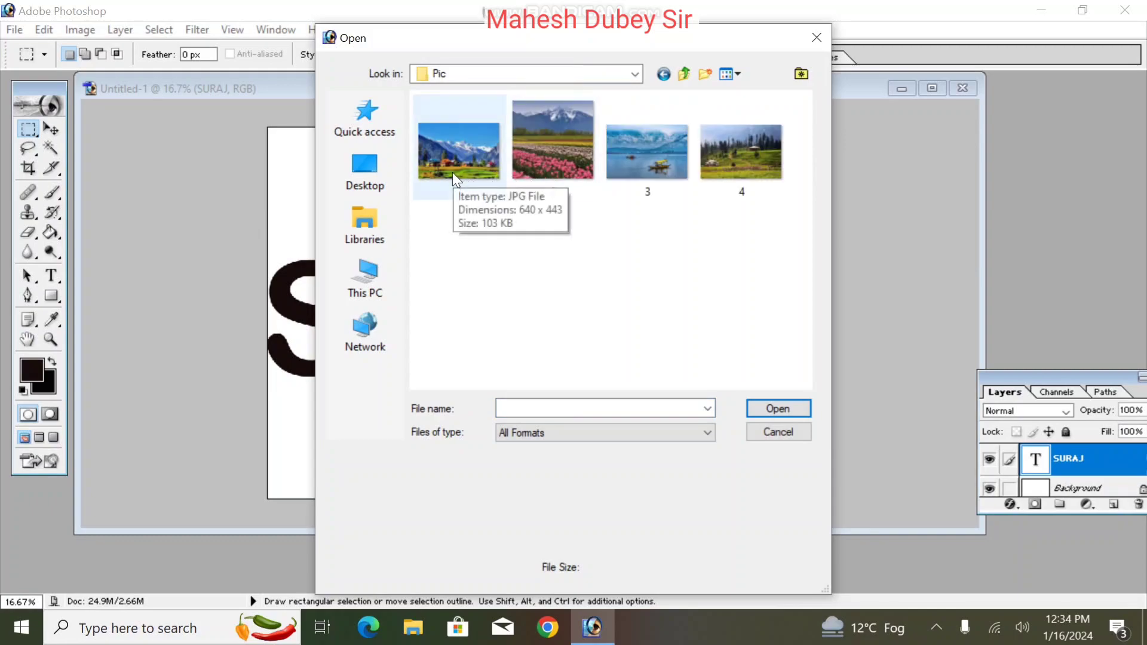
drag(763, 219, 430, 131)
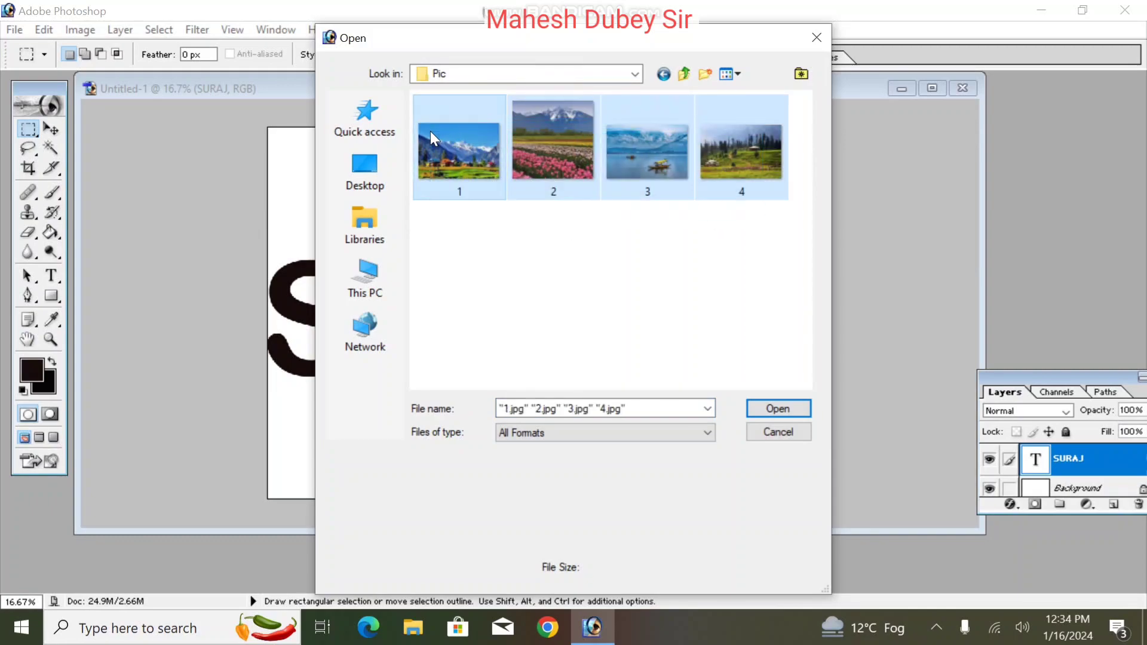
click(773, 407)
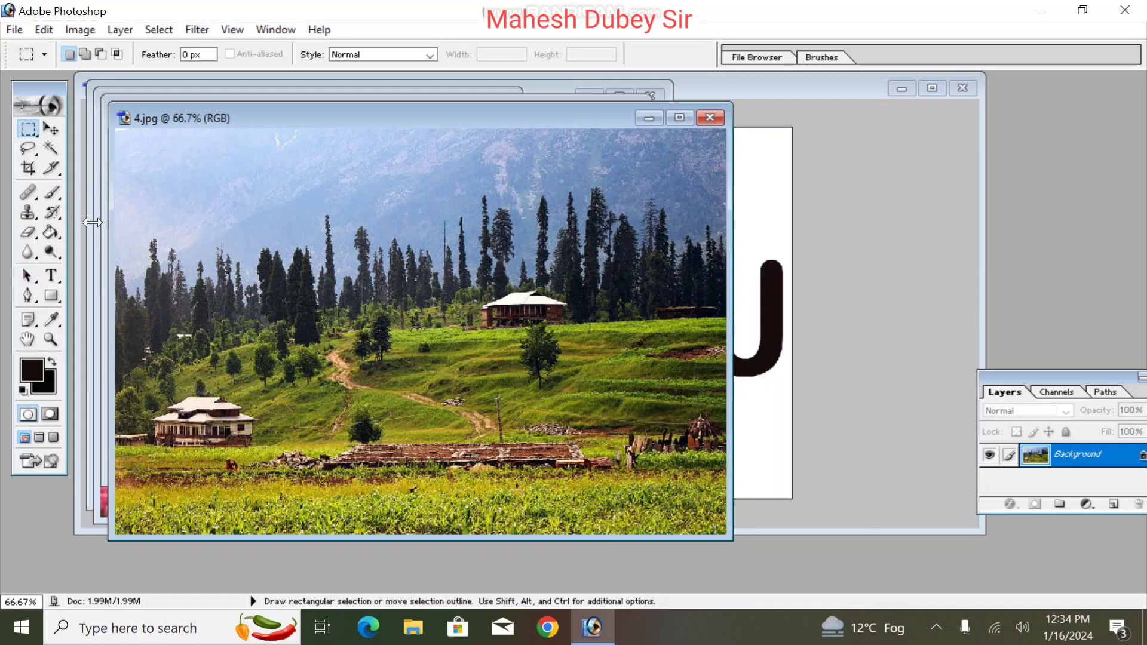
Select a rectangular area of 4.jpg around the upper house, from the sky down to the meadow, and copy it.
key(ctrl+a)
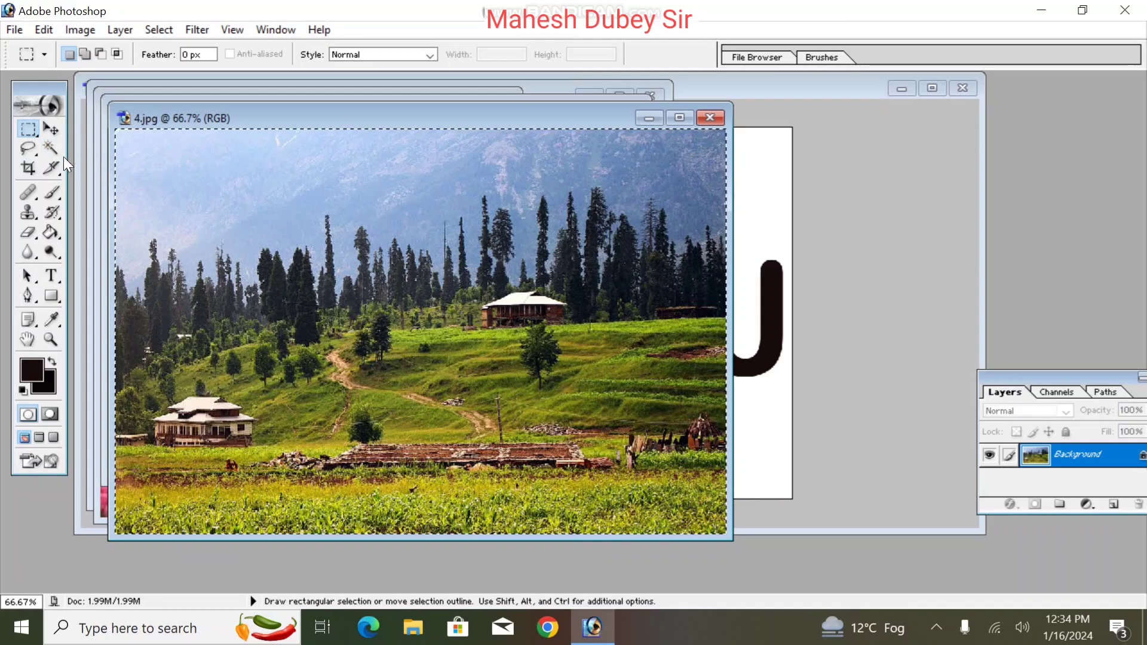
key(ctrl+d)
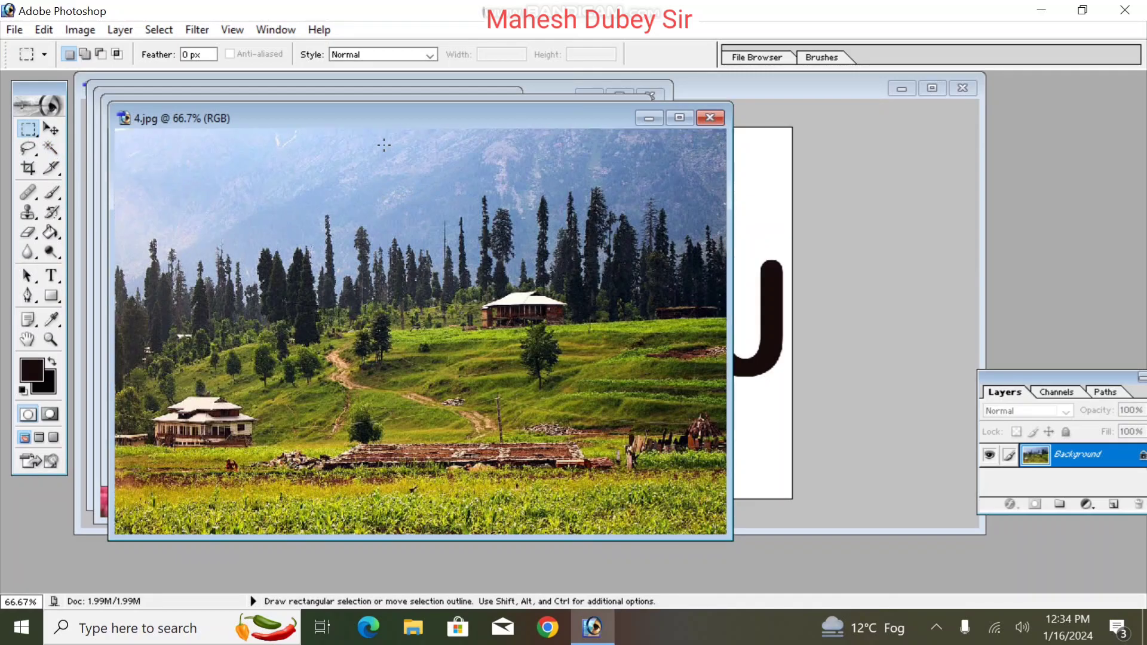
drag(469, 263, 712, 411)
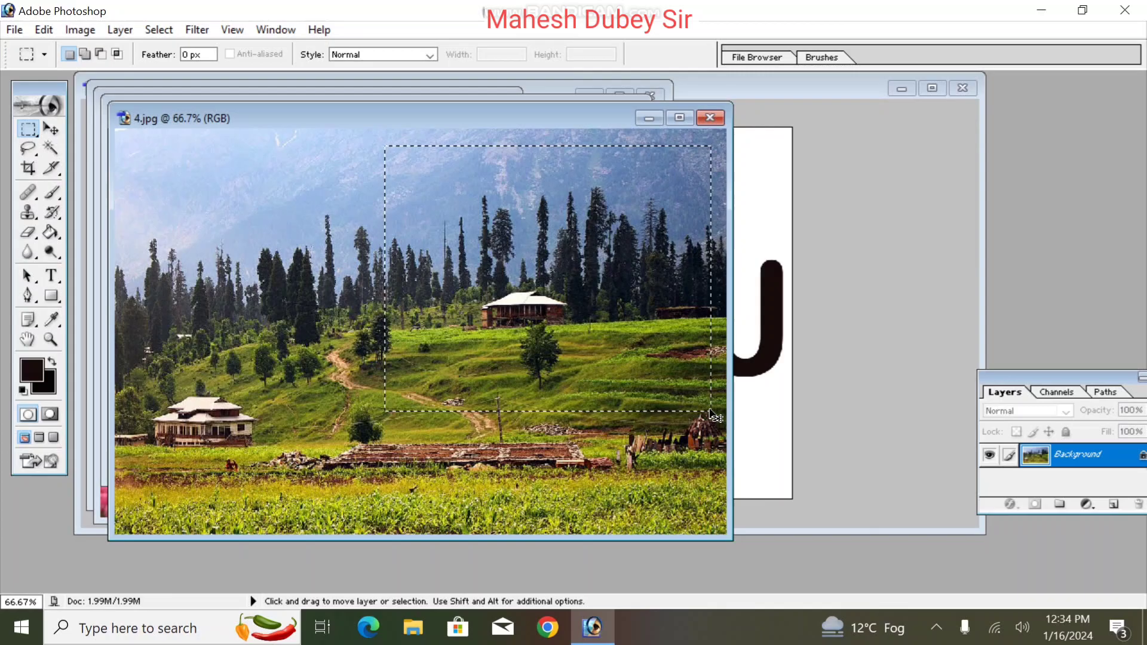
click(45, 31)
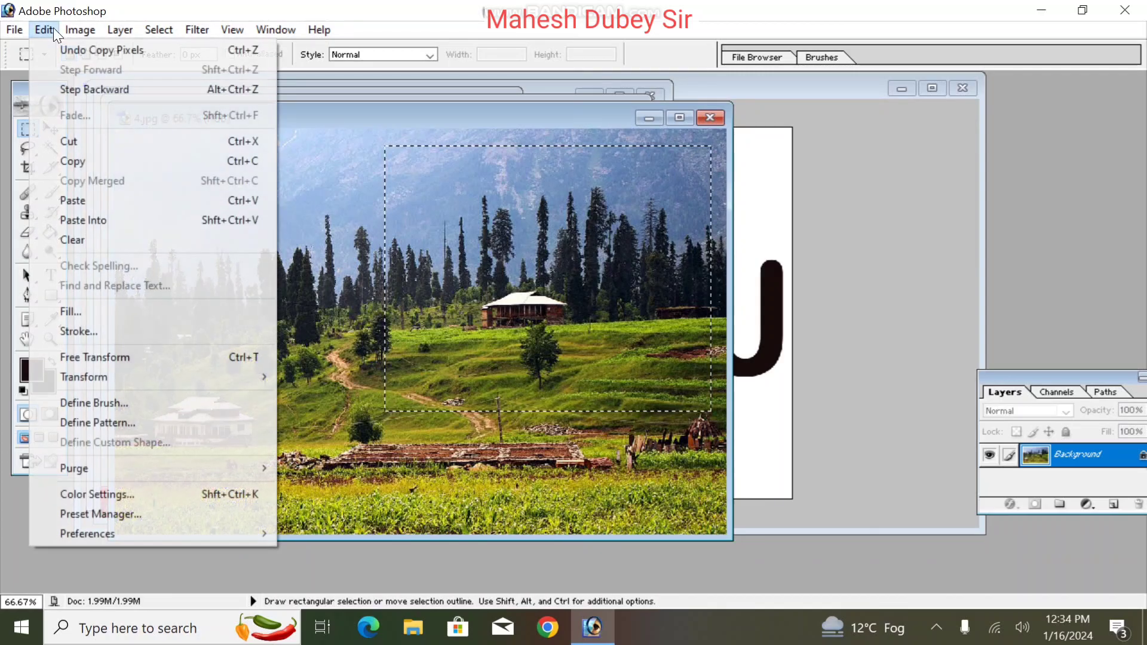
click(89, 162)
Select the first letter of the name text with the Magic Wand and paste the copied landscape into it.
click(749, 383)
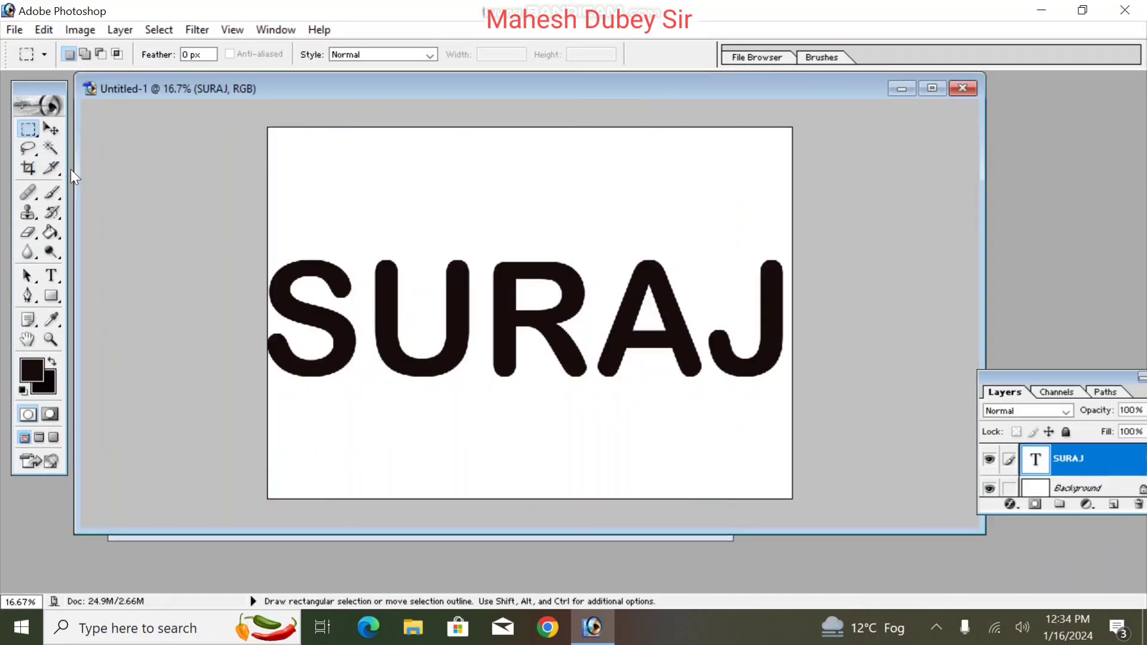
click(52, 149)
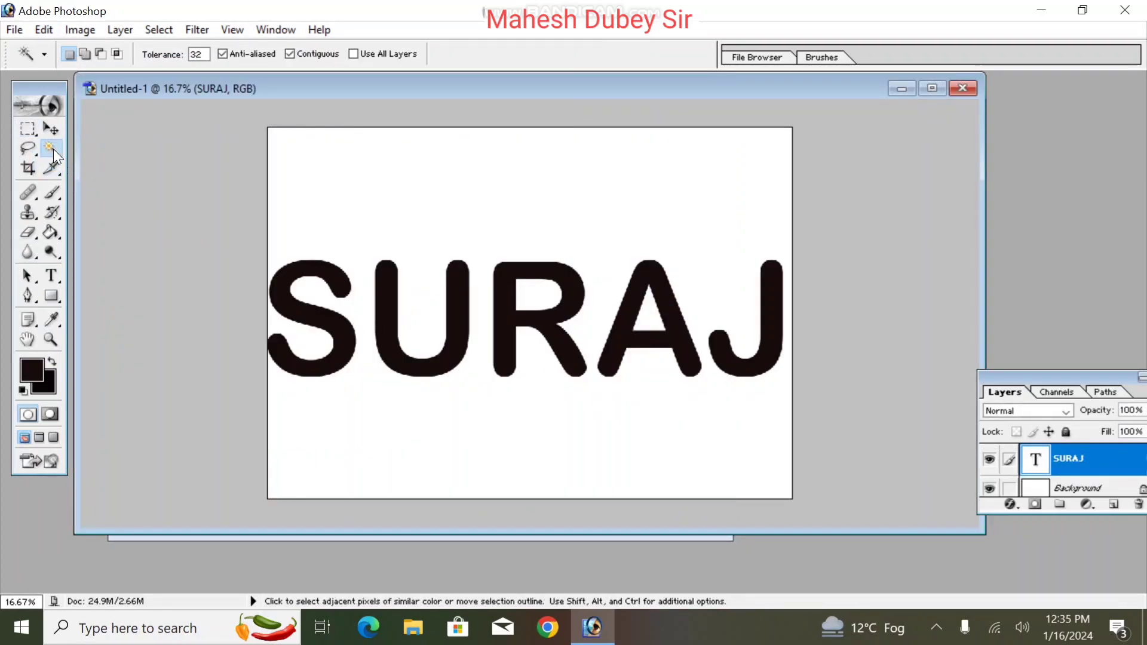
click(291, 273)
click(55, 30)
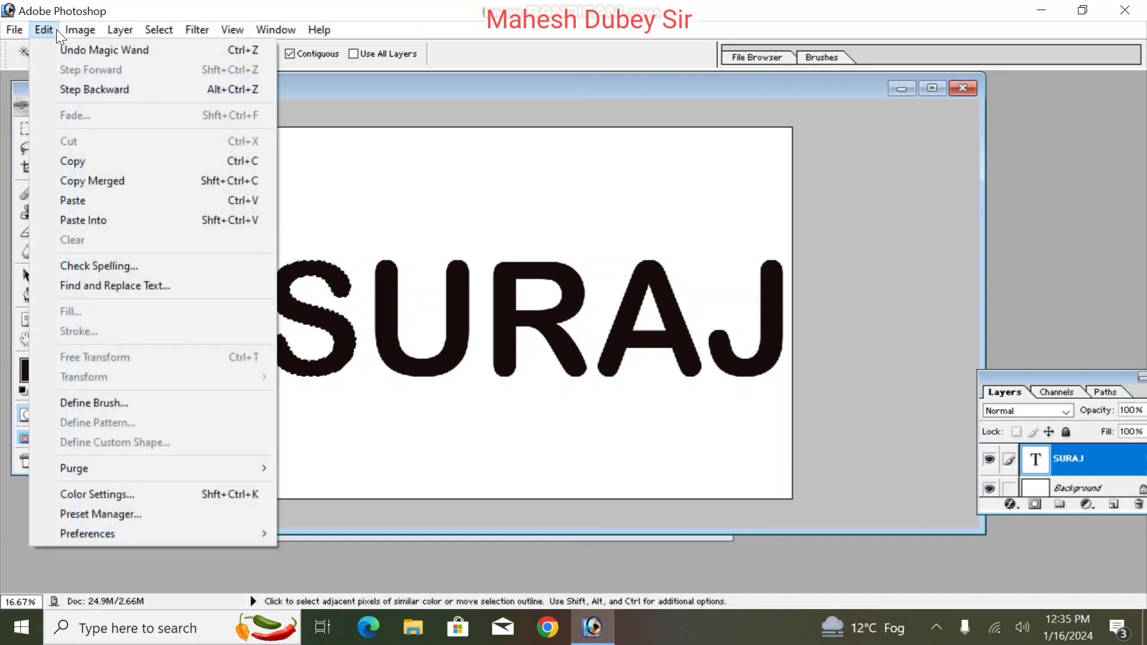
click(83, 220)
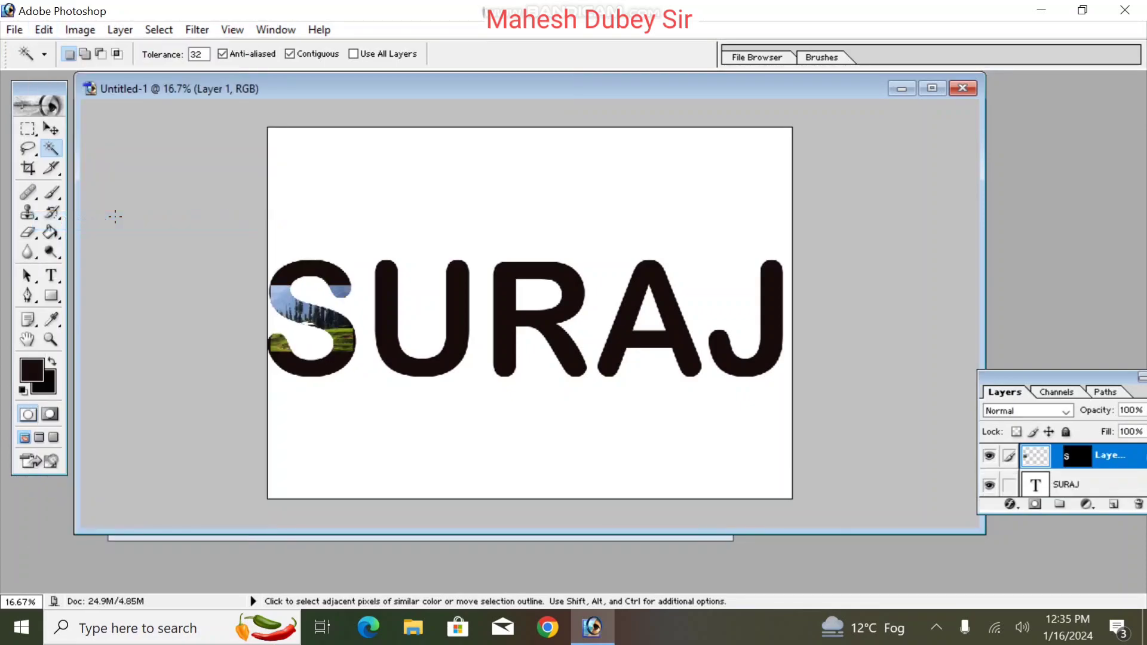
Stretch the pasted landscape with Free Transform to about 181% high and slightly wider so it covers the whole first letter.
click(55, 129)
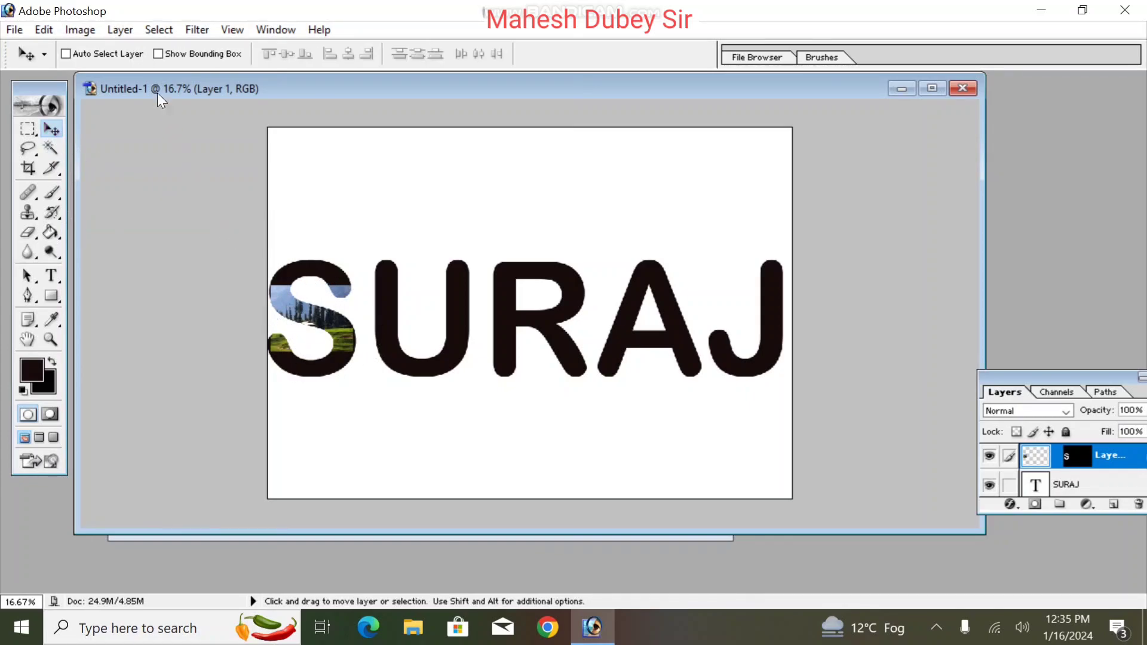
click(41, 30)
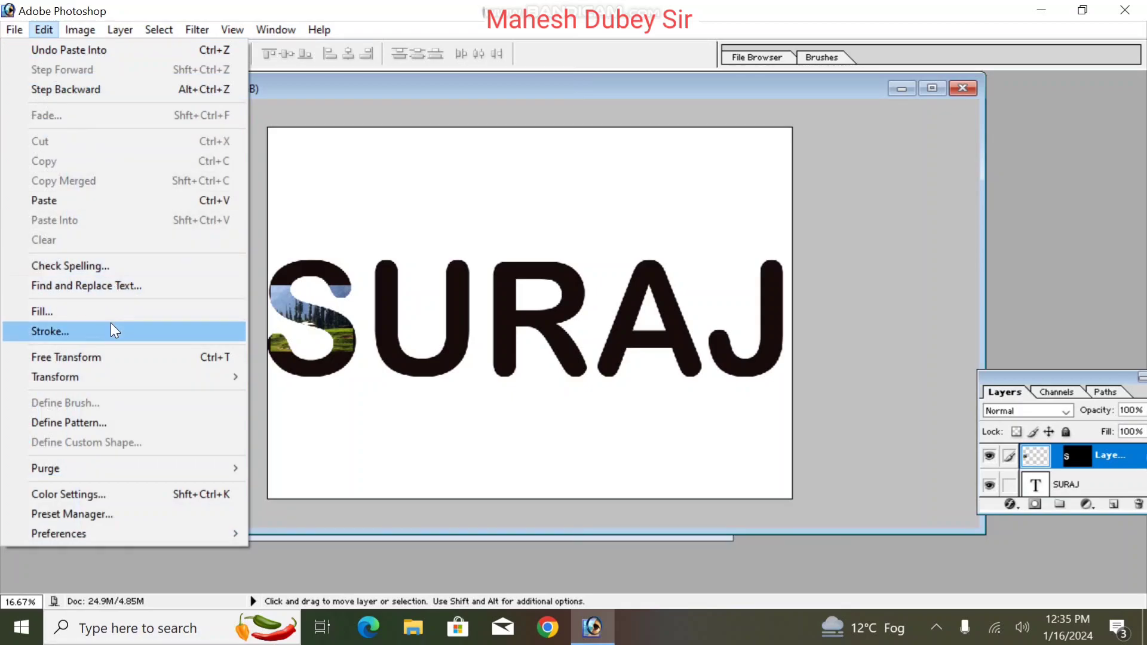
click(104, 361)
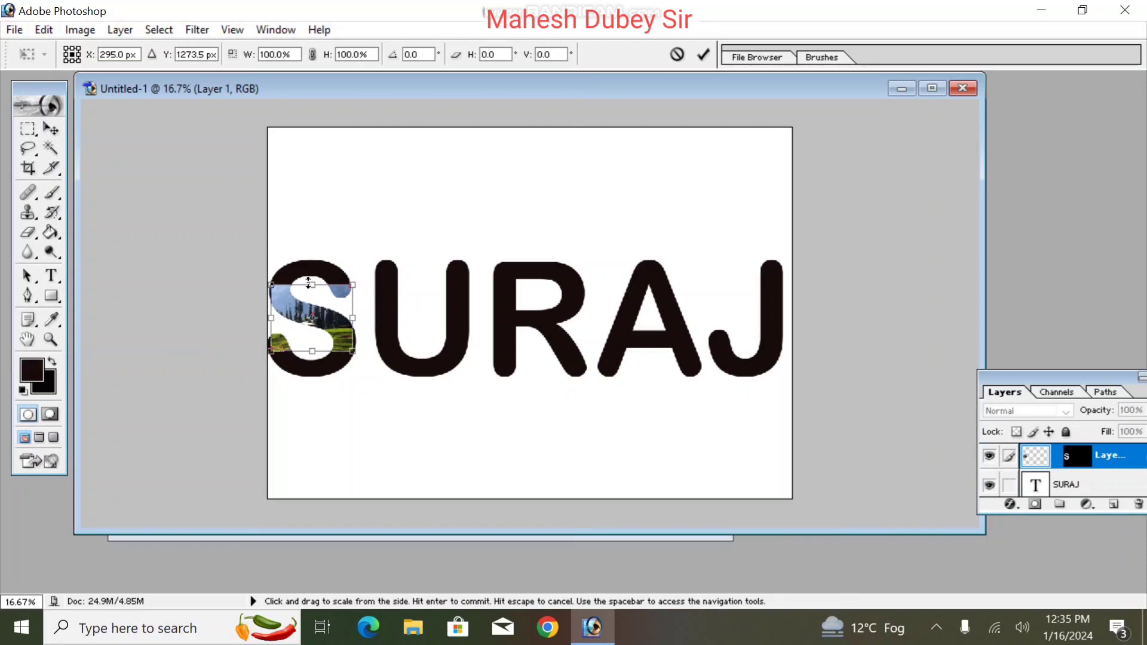
drag(308, 283, 309, 253)
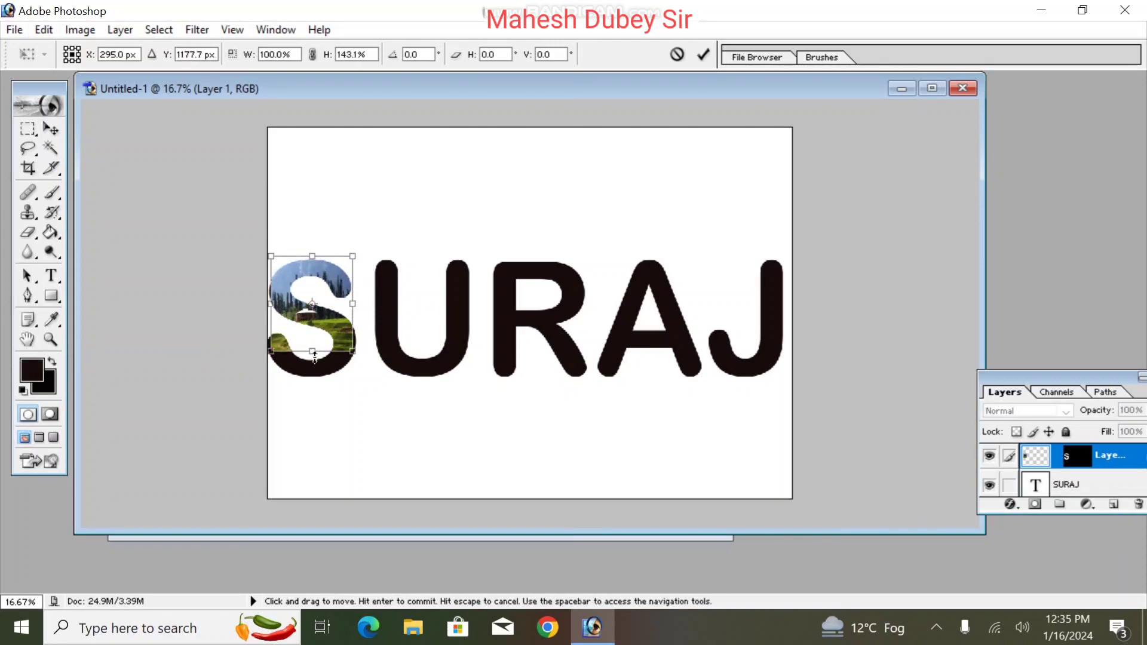
drag(310, 351, 309, 376)
drag(270, 315, 257, 321)
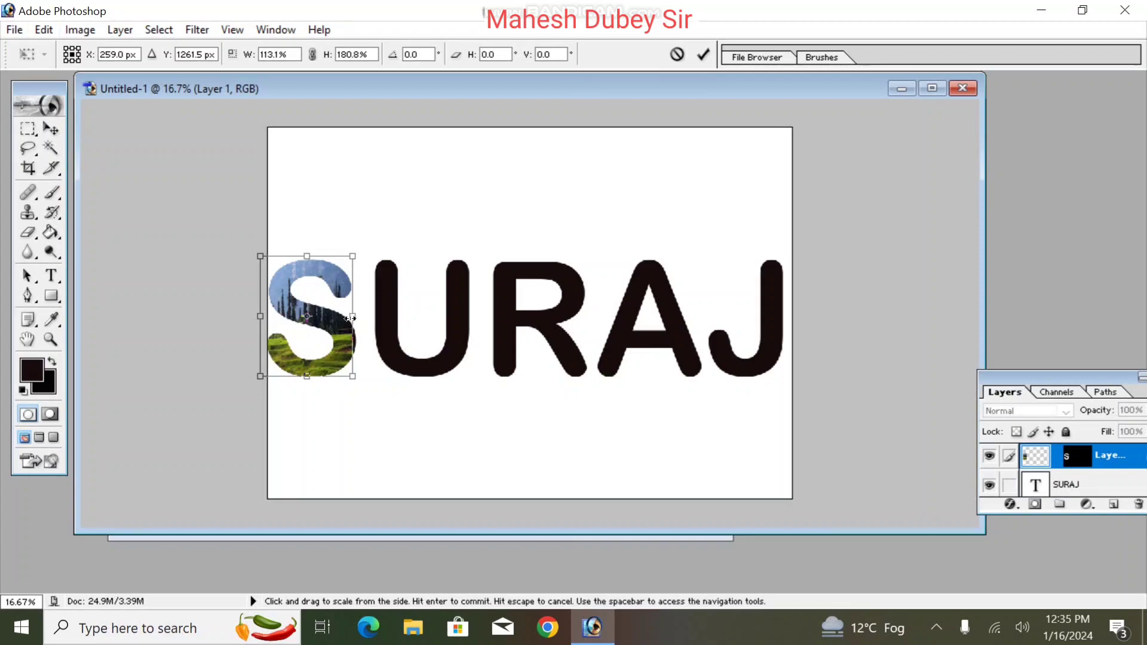
key(Return)
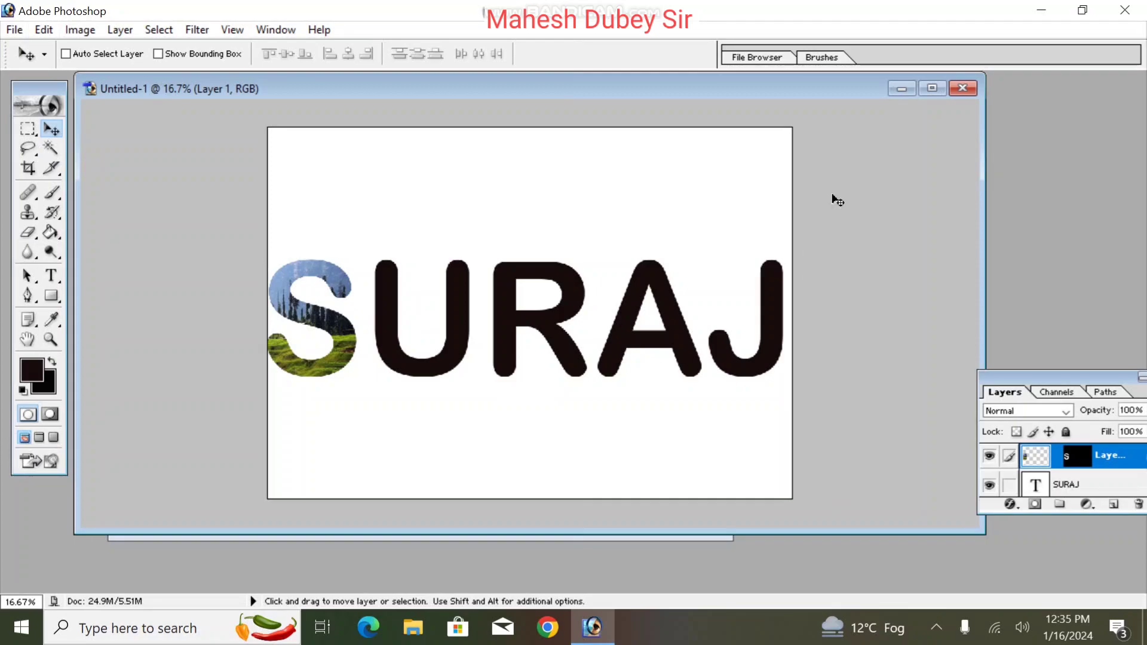
Minimize 4.jpg, bring 3.jpg to the front, and select and copy the entire image.
drag(694, 87, 926, 129)
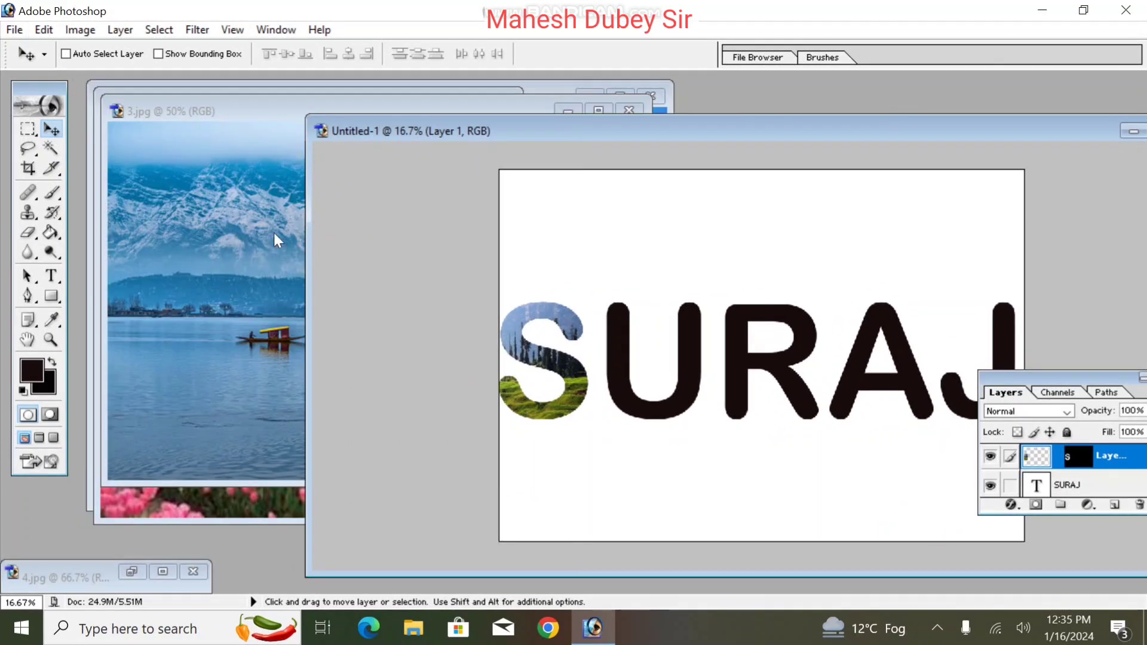
click(172, 242)
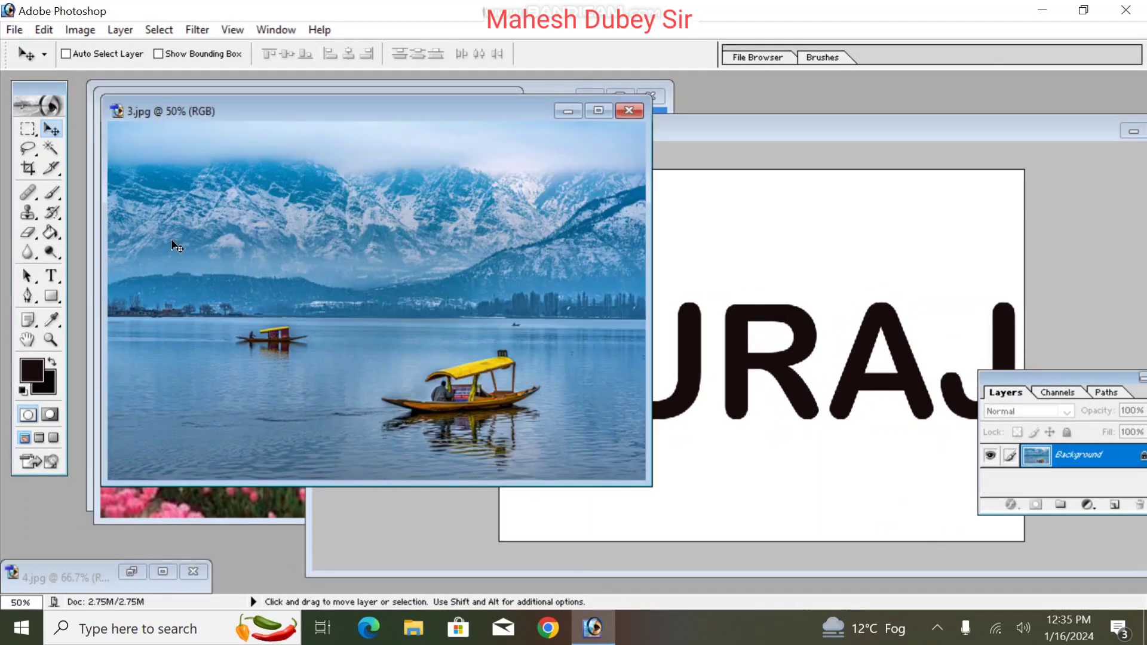
click(30, 127)
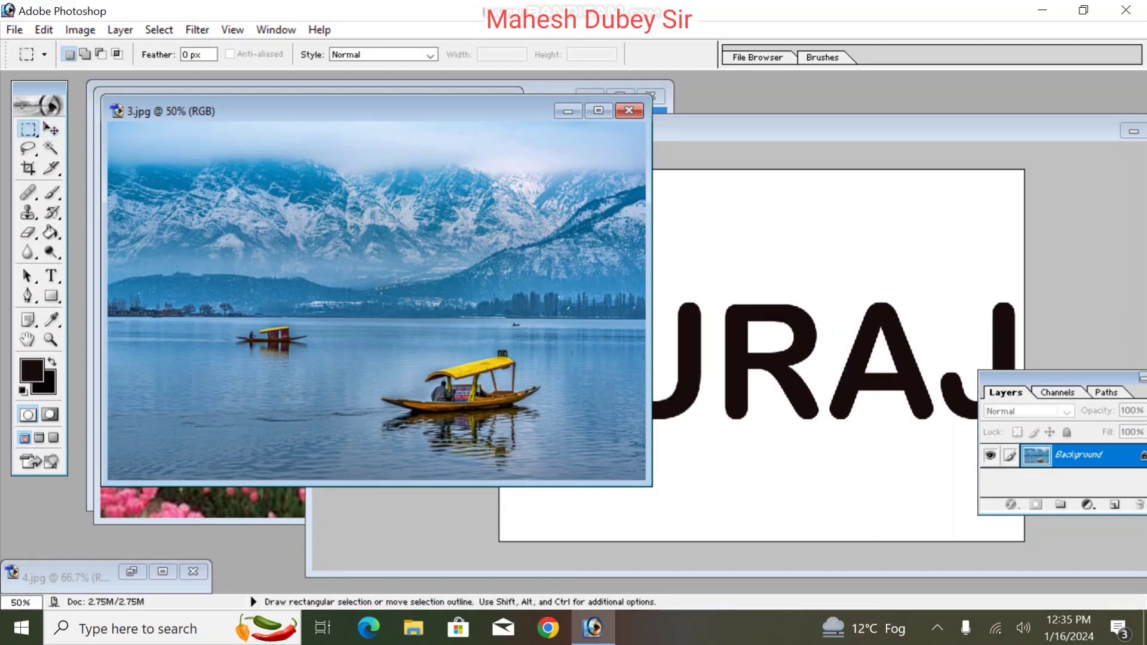
key(ctrl+a)
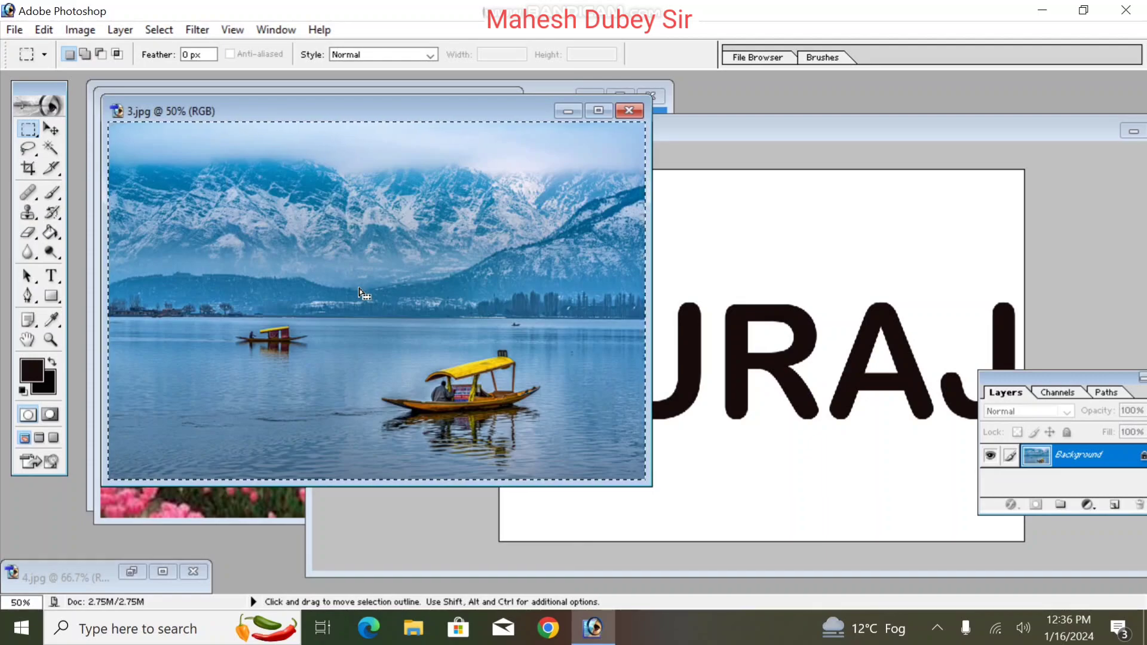
click(41, 27)
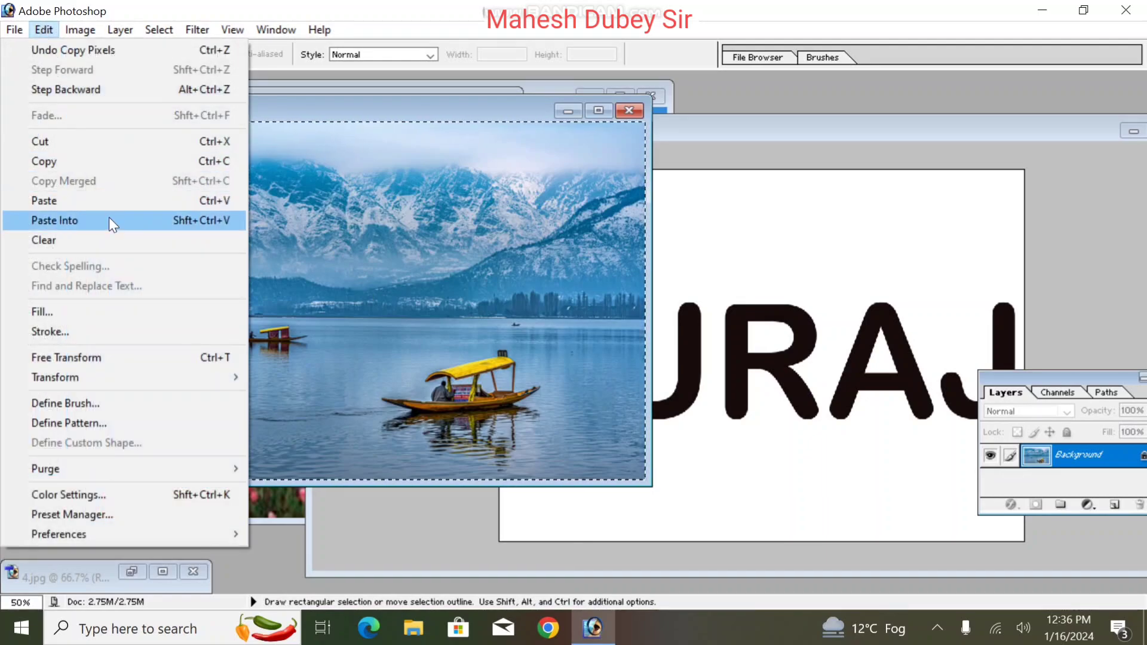
click(104, 160)
Select the name text's second letter on its text layer with the Magic Wand and paste the copied lake photo into it.
click(736, 126)
drag(574, 100, 521, 88)
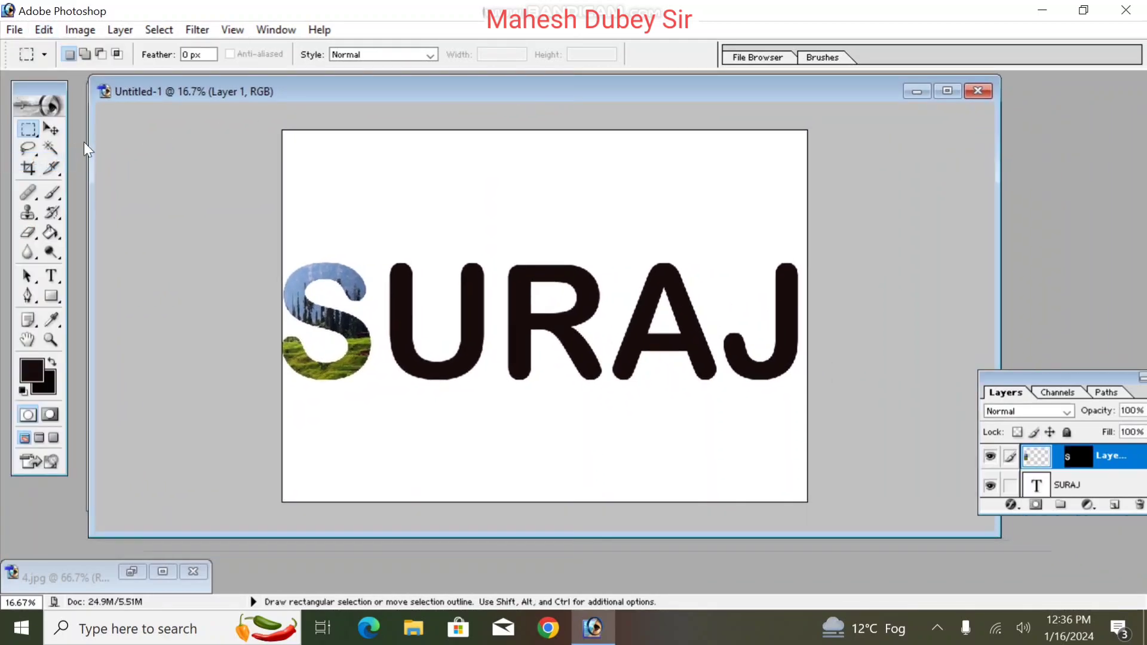
click(51, 148)
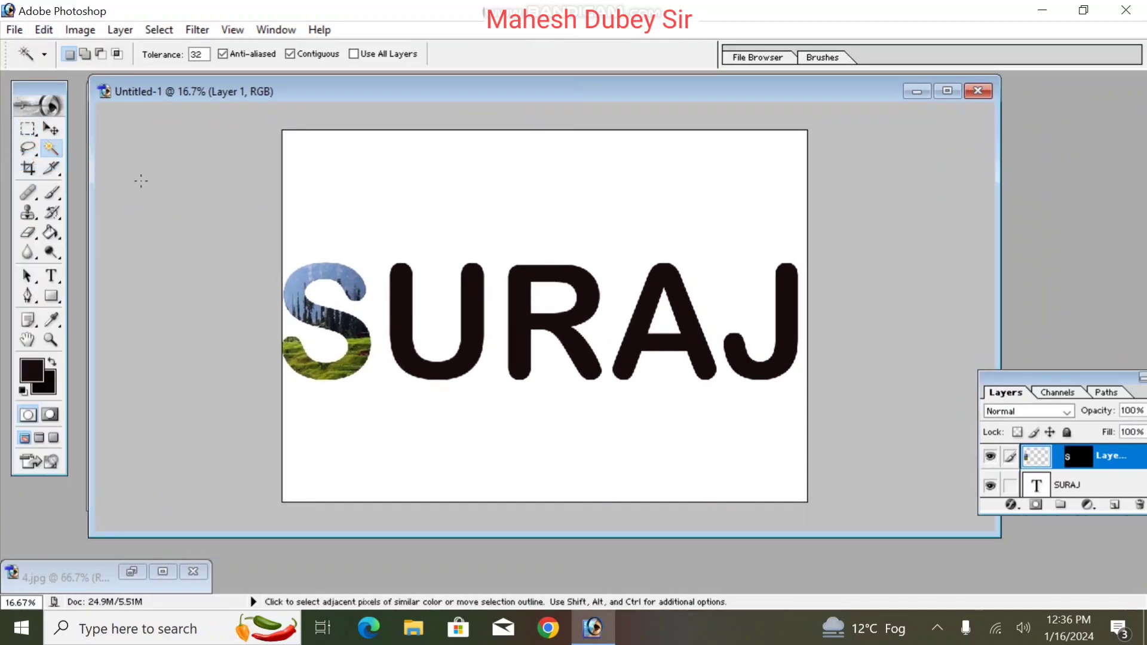
click(401, 315)
key(ctrl+d)
click(1040, 485)
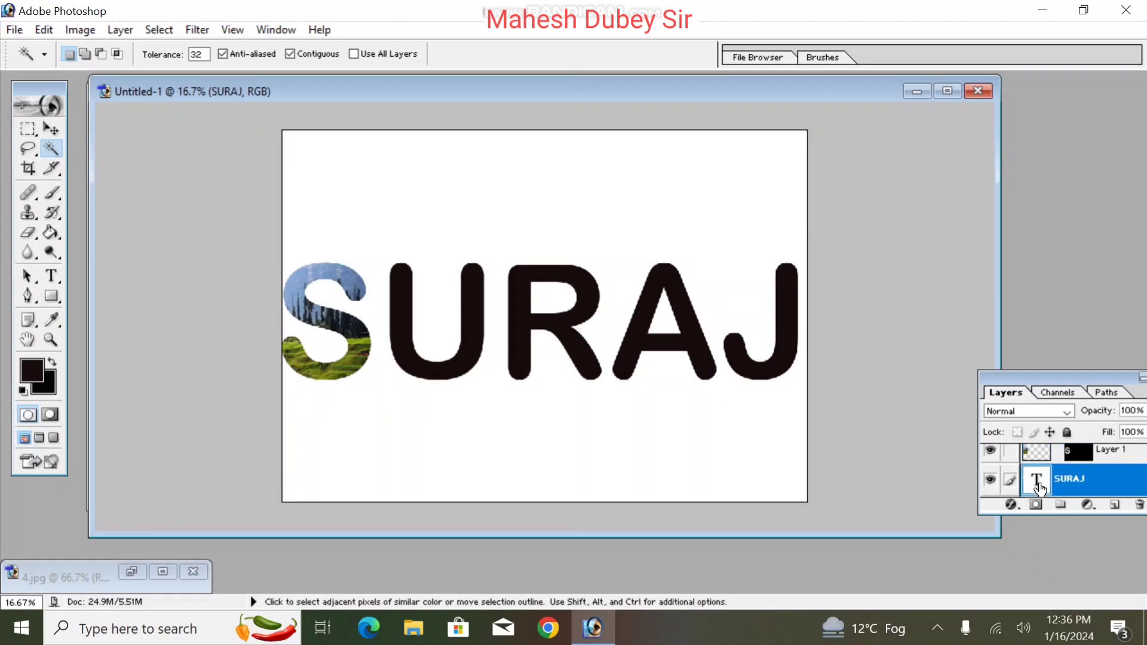
click(410, 344)
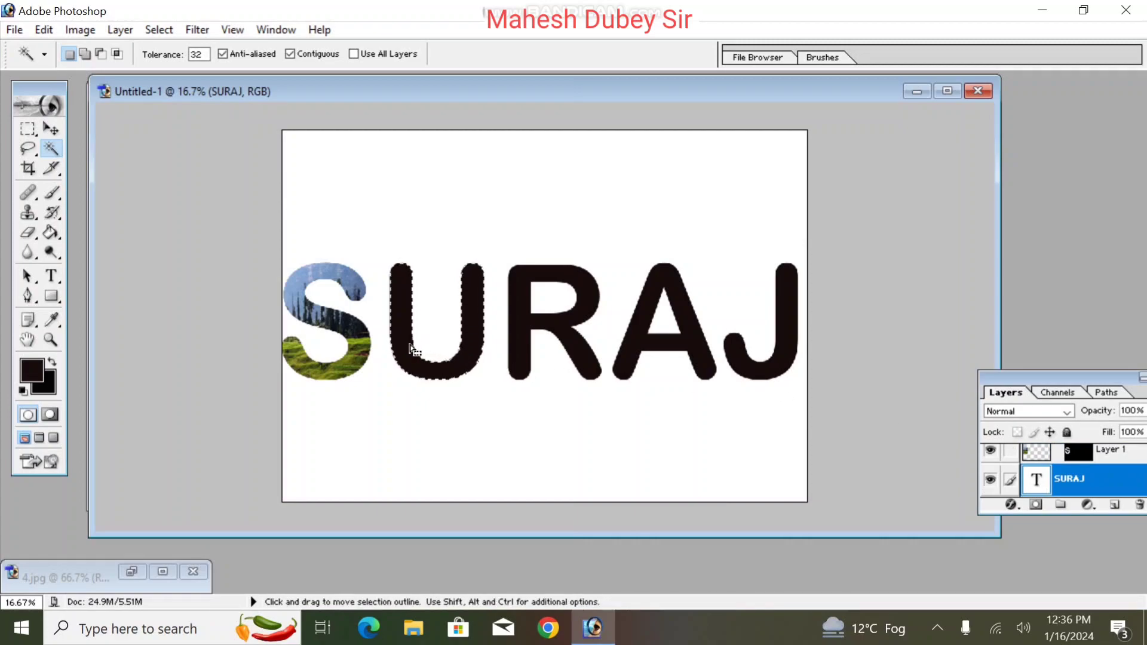
click(38, 31)
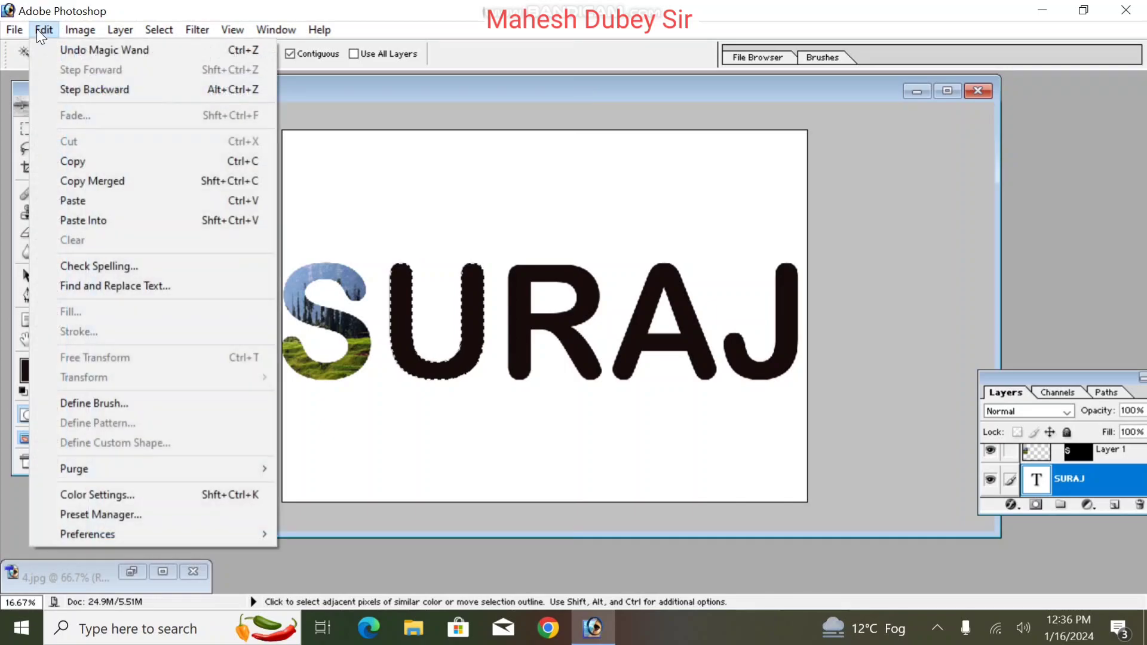
click(225, 221)
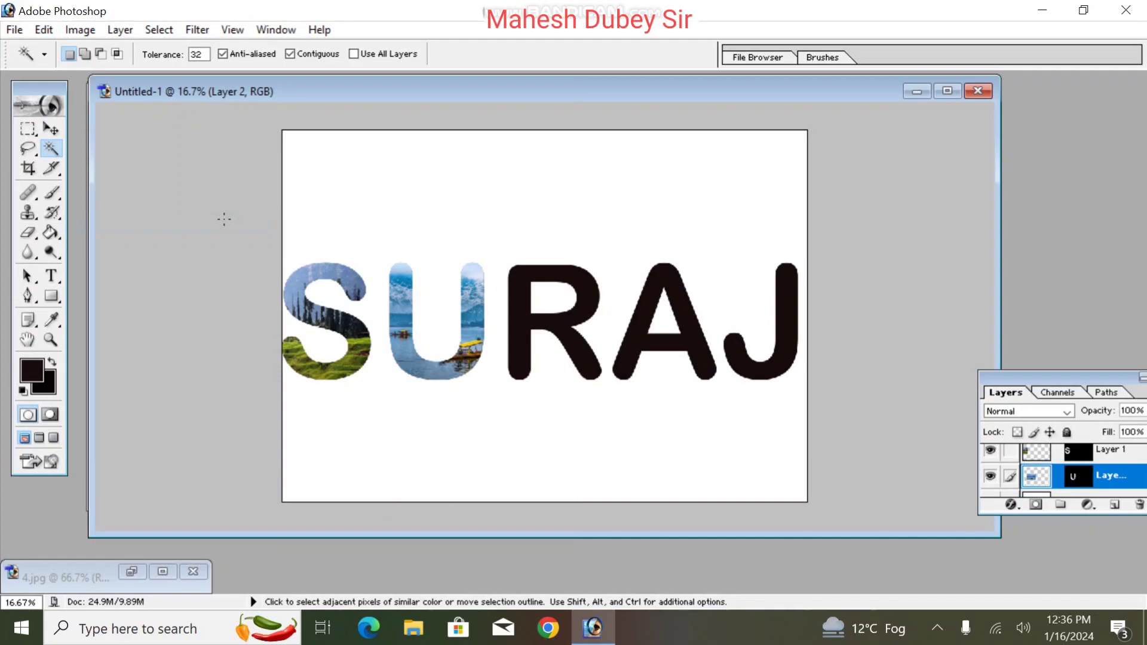
Make the name text layer active again with the Move tool.
click(48, 129)
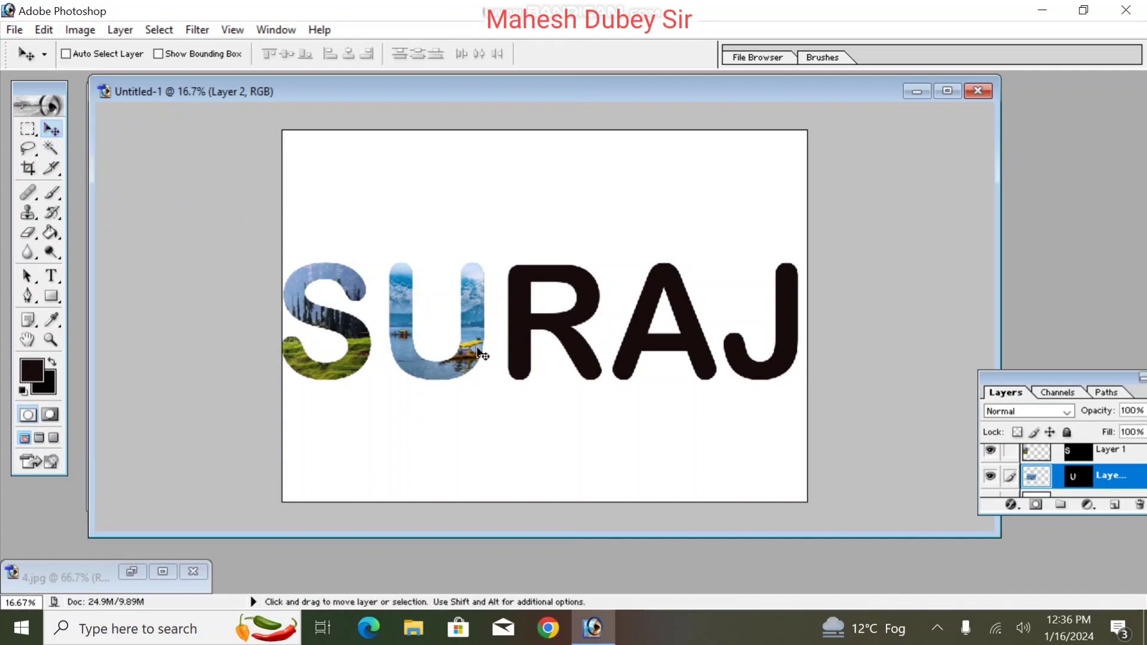
right_click(536, 327)
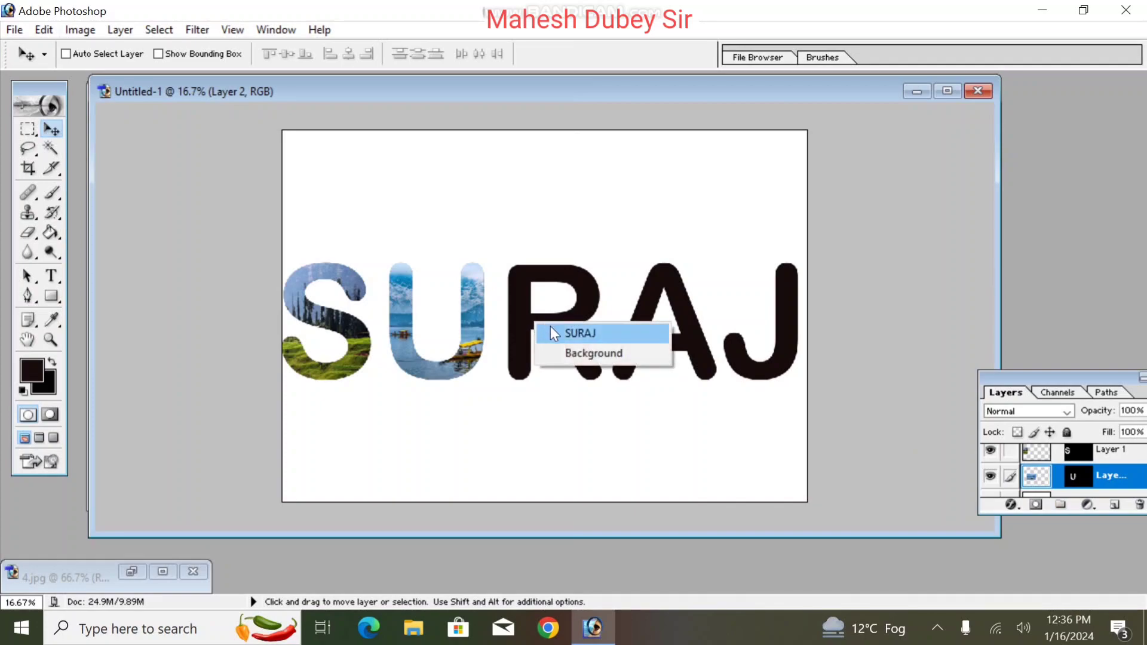
click(550, 326)
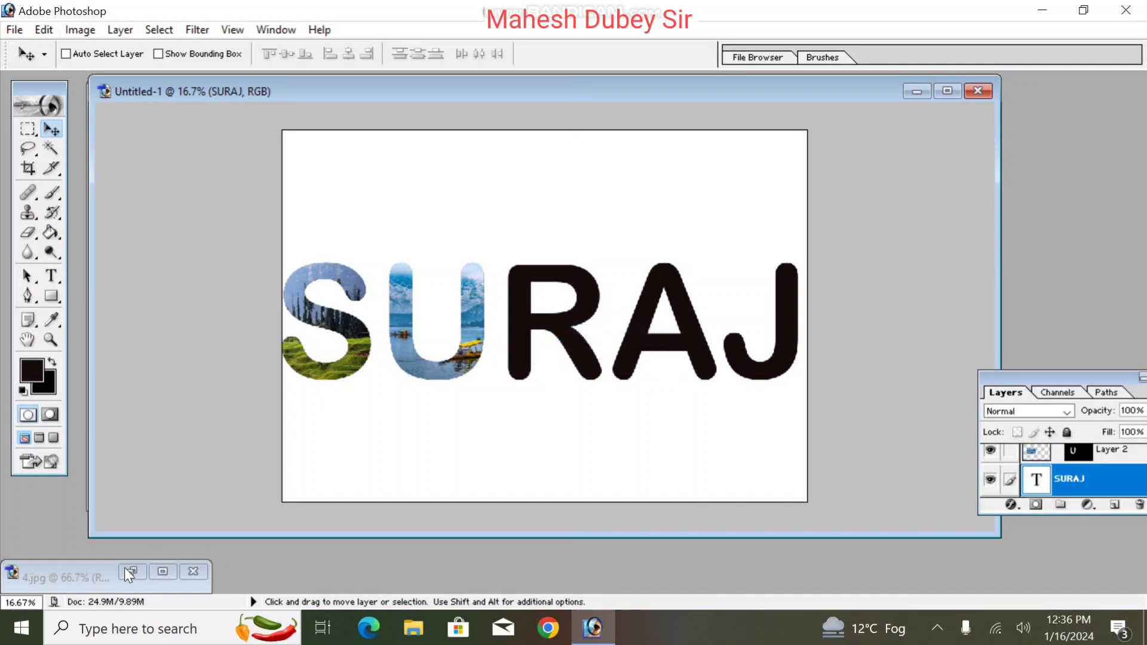
Minimize 3.jpg, bring 2.jpg to the front, and select the entire tulip field image.
drag(206, 95, 453, 164)
click(109, 154)
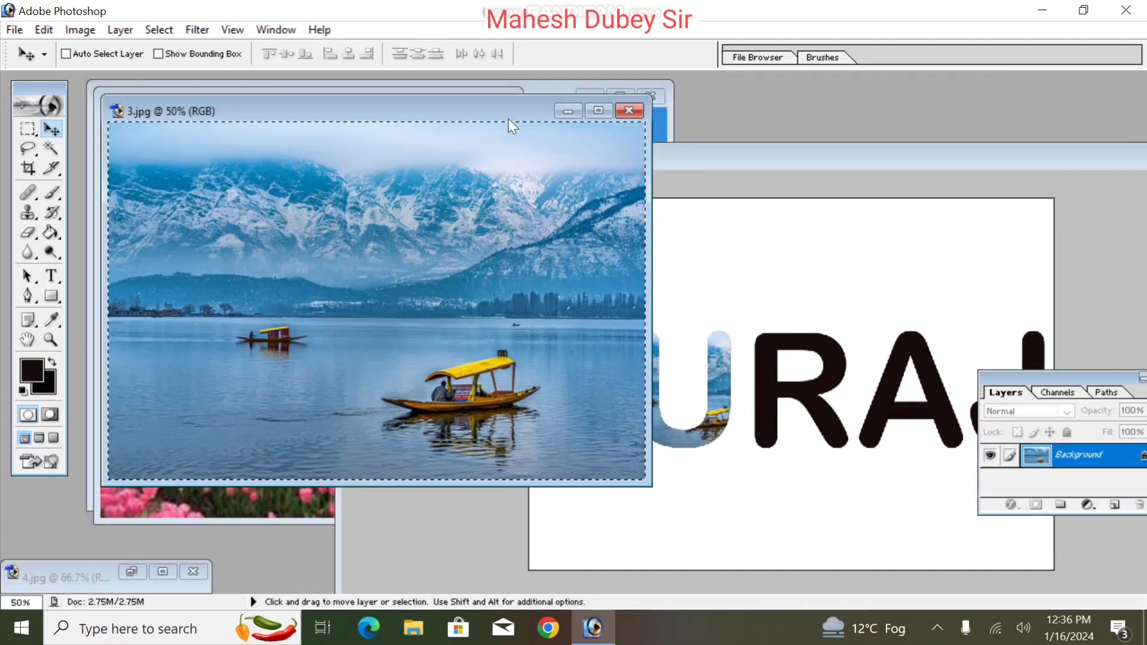
click(576, 110)
click(227, 278)
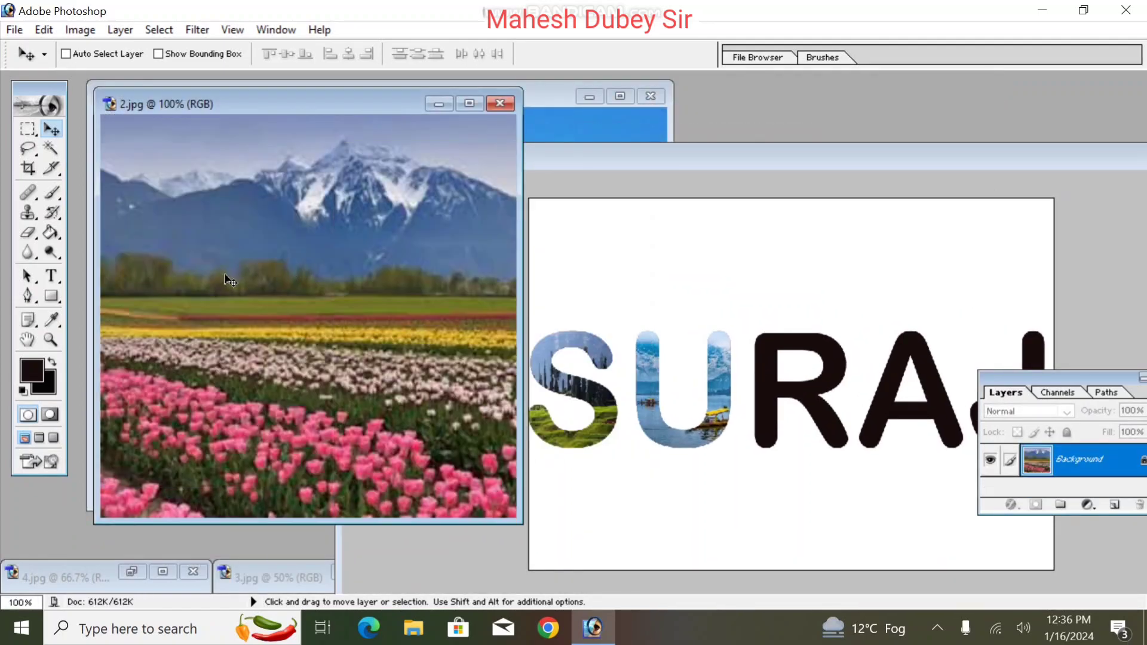
key(ctrl+a)
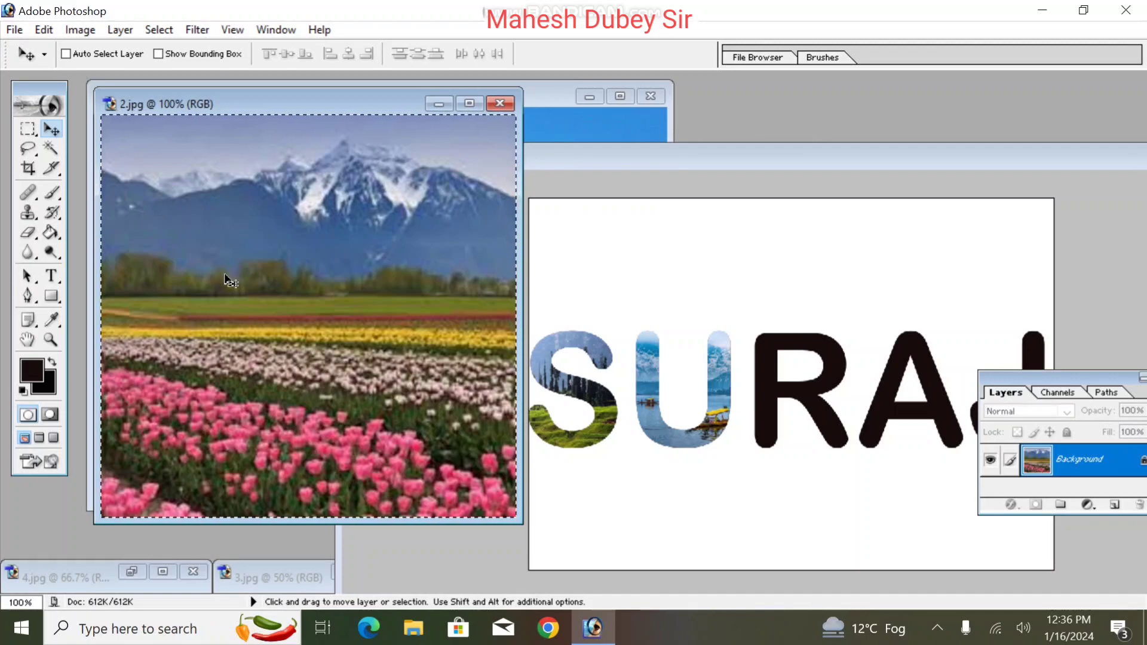
Bring the name document to the front, select the text's third letter with the Magic Wand, and paste the tulip field photo into it.
click(783, 154)
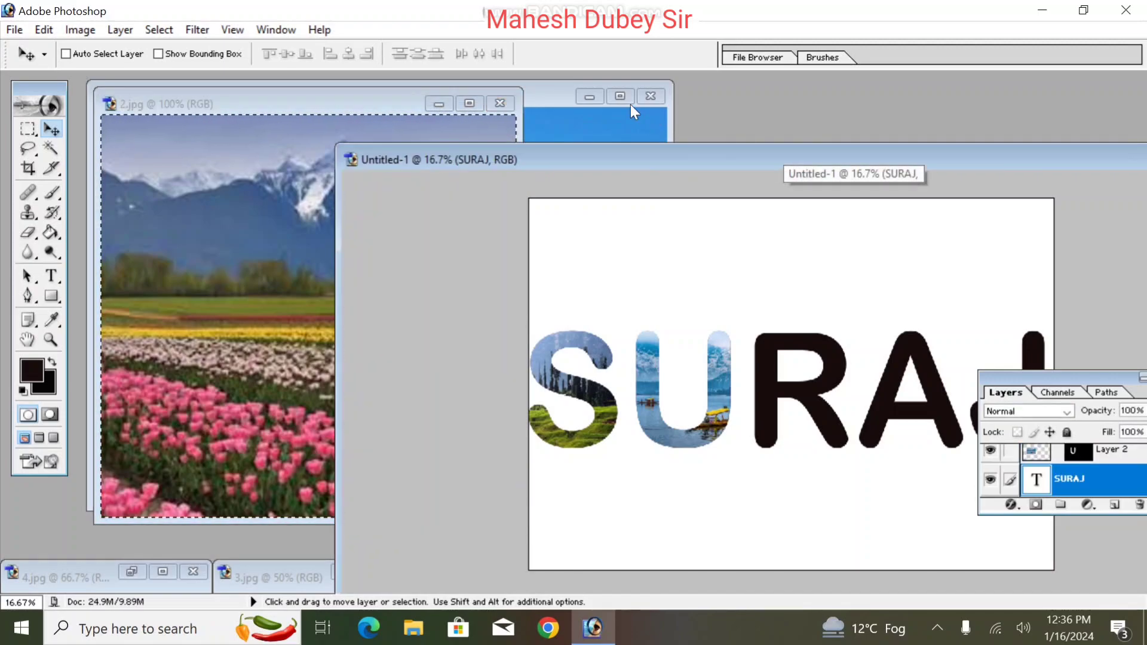
drag(739, 154, 423, 86)
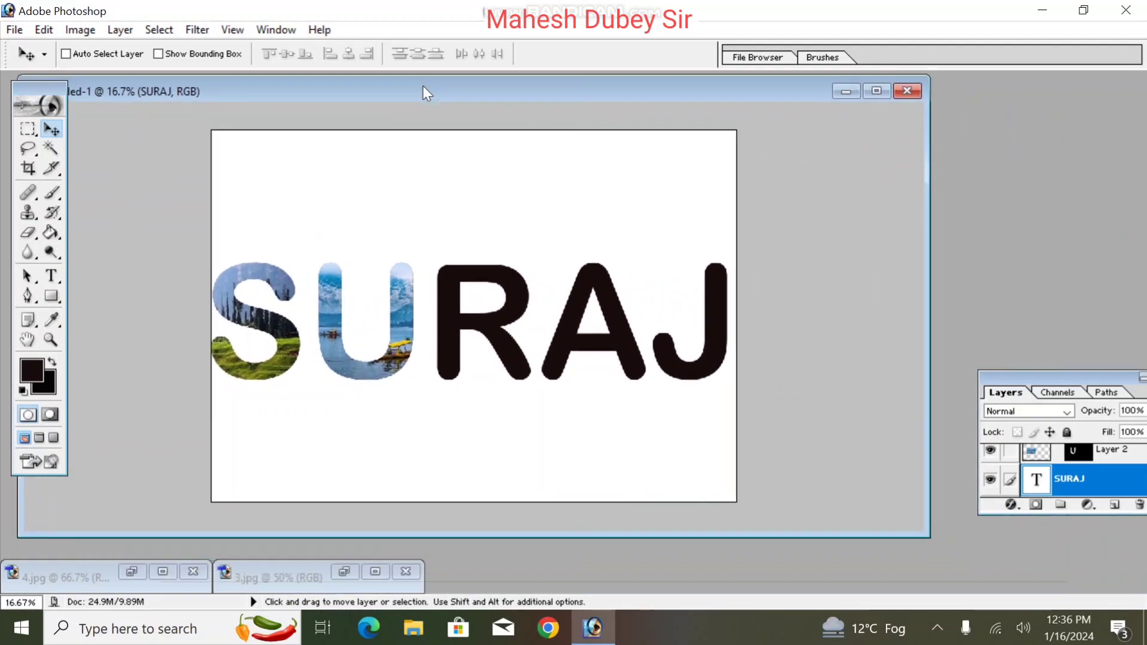
click(50, 148)
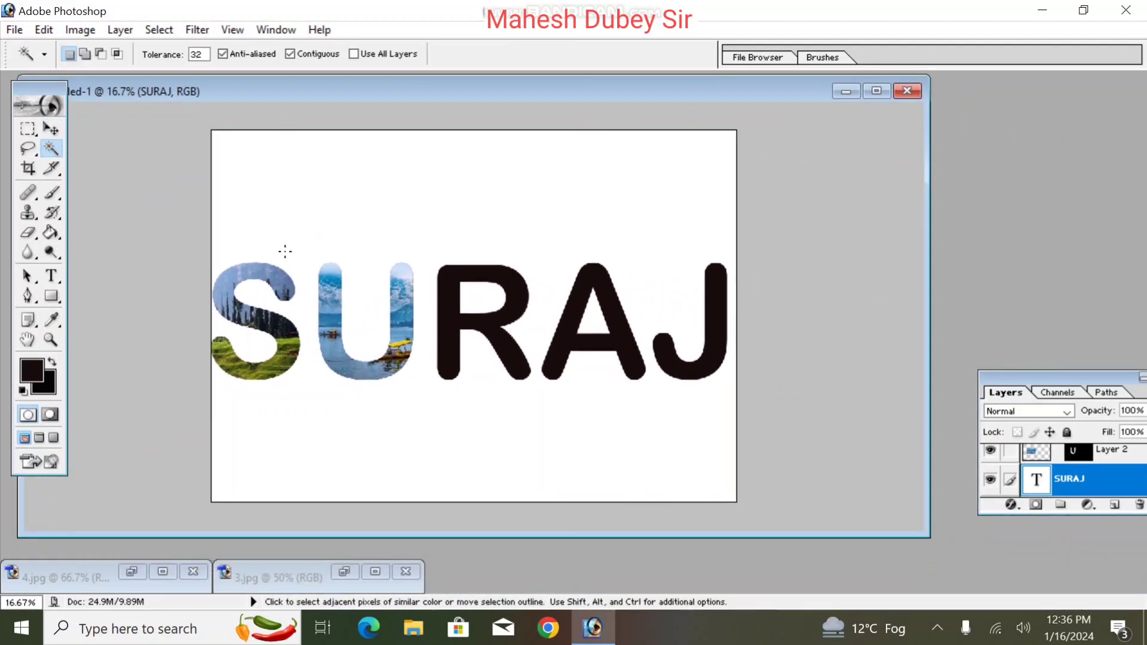
click(456, 318)
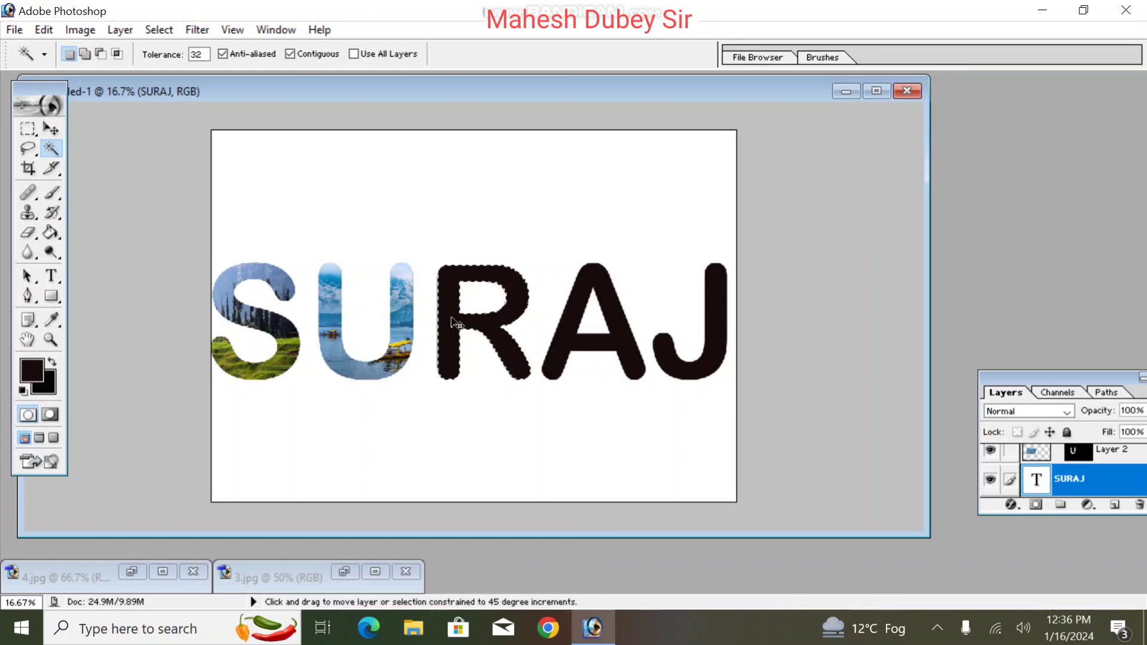
key(ctrl+shift+v)
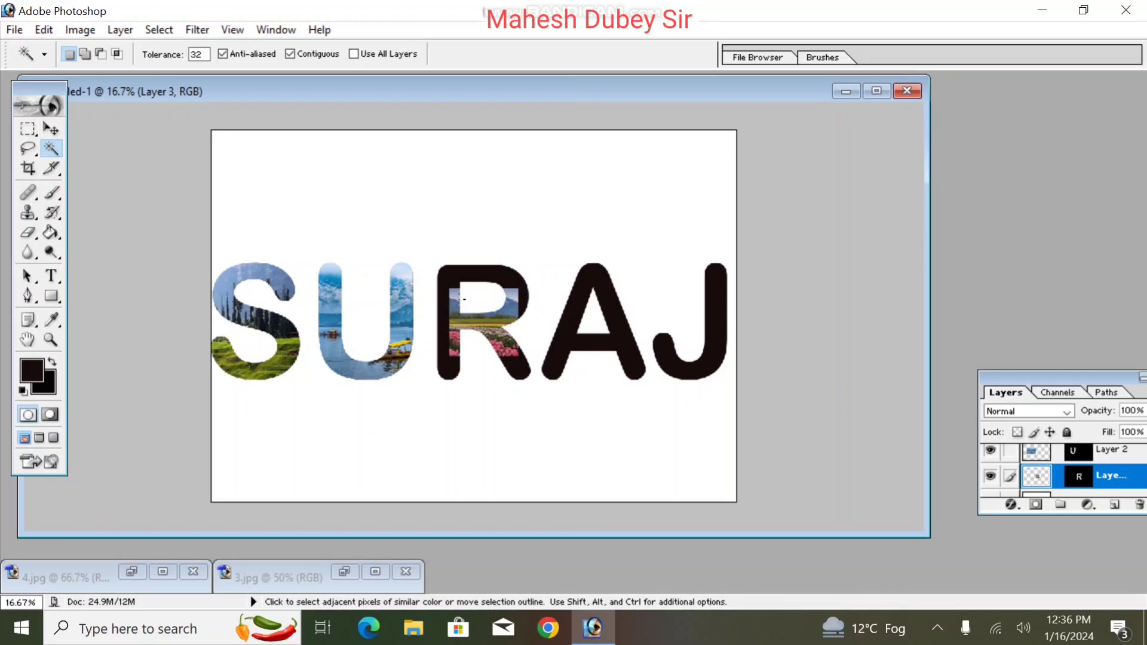
Scale the pasted tulip field photo proportionally to 171.9% so it fills the third letter.
key(ctrl+t)
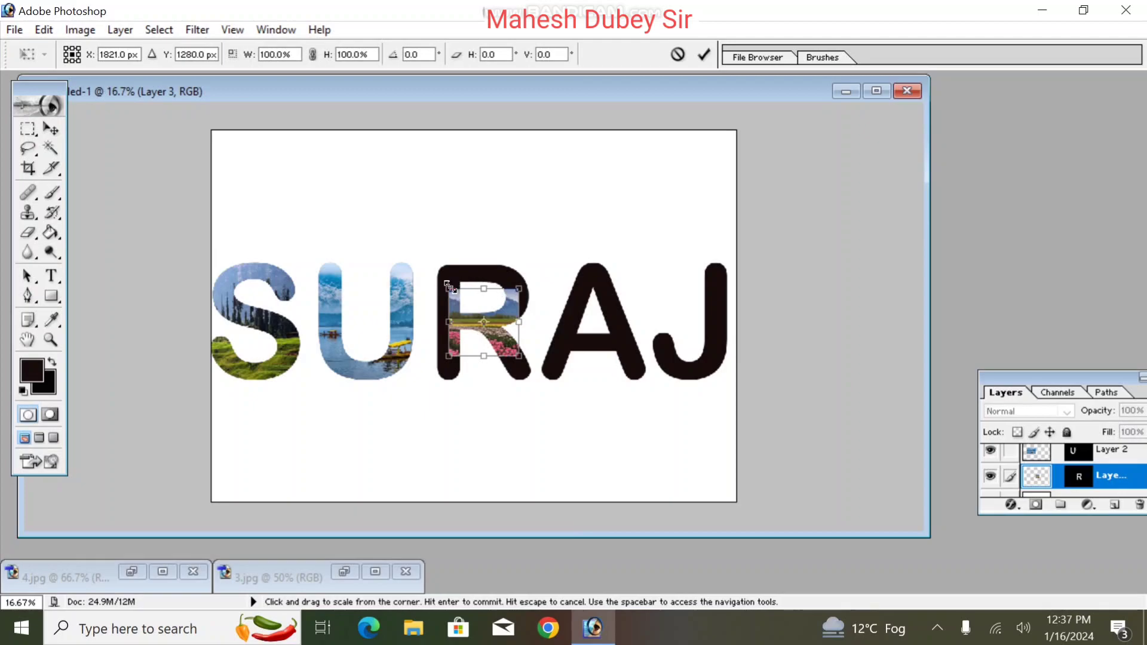
drag(448, 285, 428, 257)
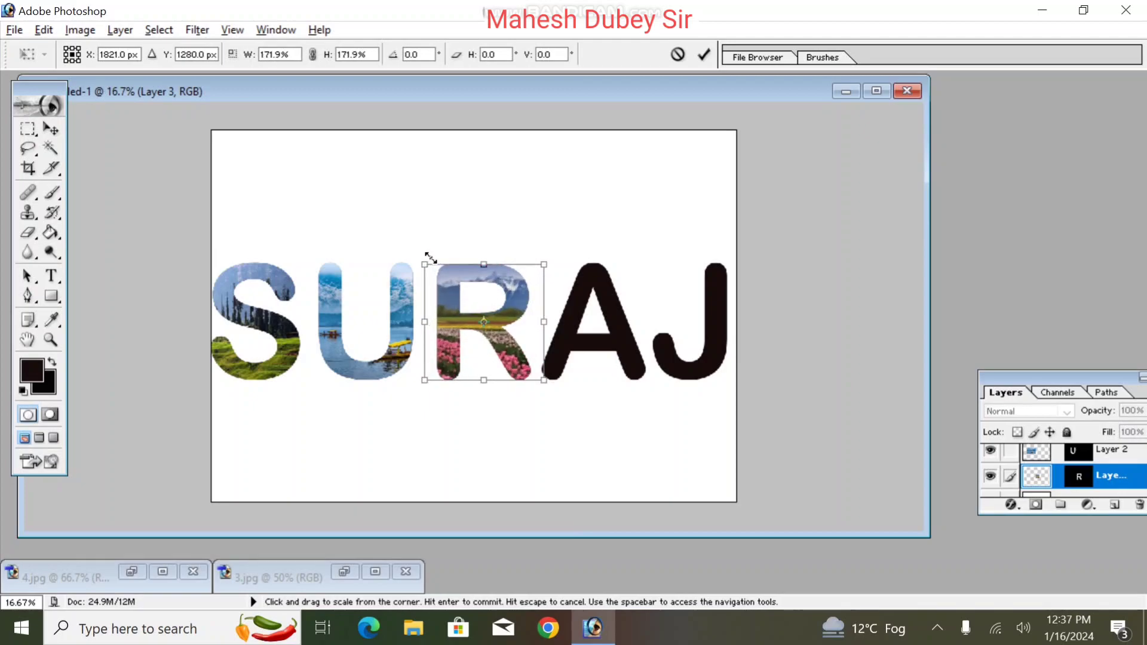
key(Return)
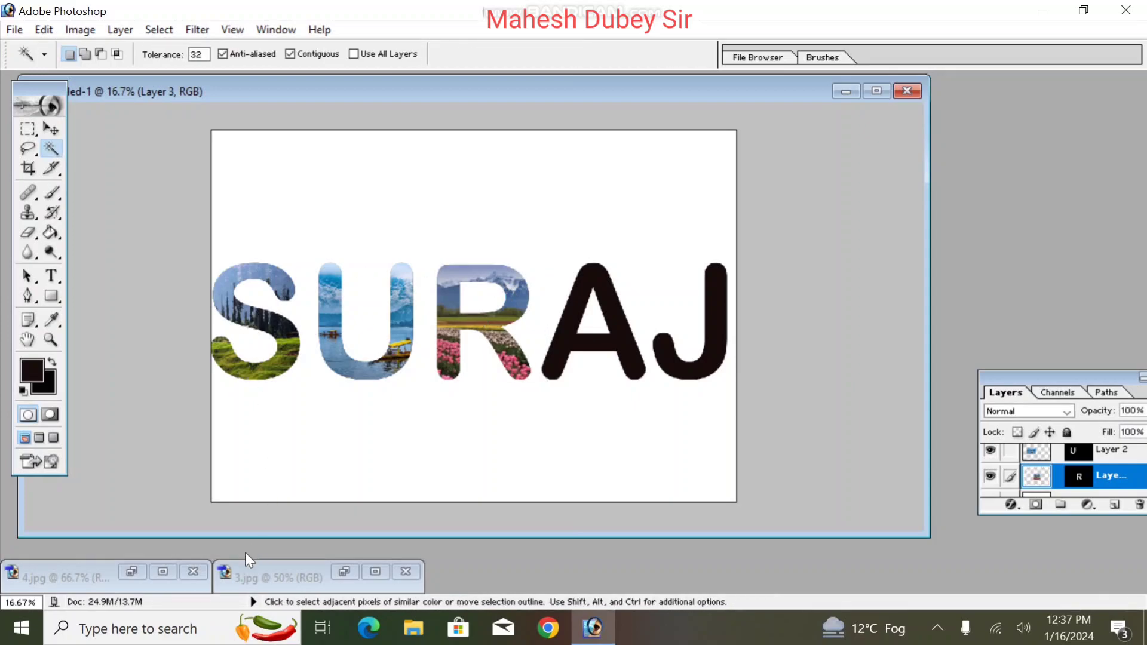
Move the name document aside, minimize 2.jpg, bring 1.jpg to the front, and select and copy the entire image.
drag(312, 95, 588, 165)
click(374, 101)
key(ctrl+a)
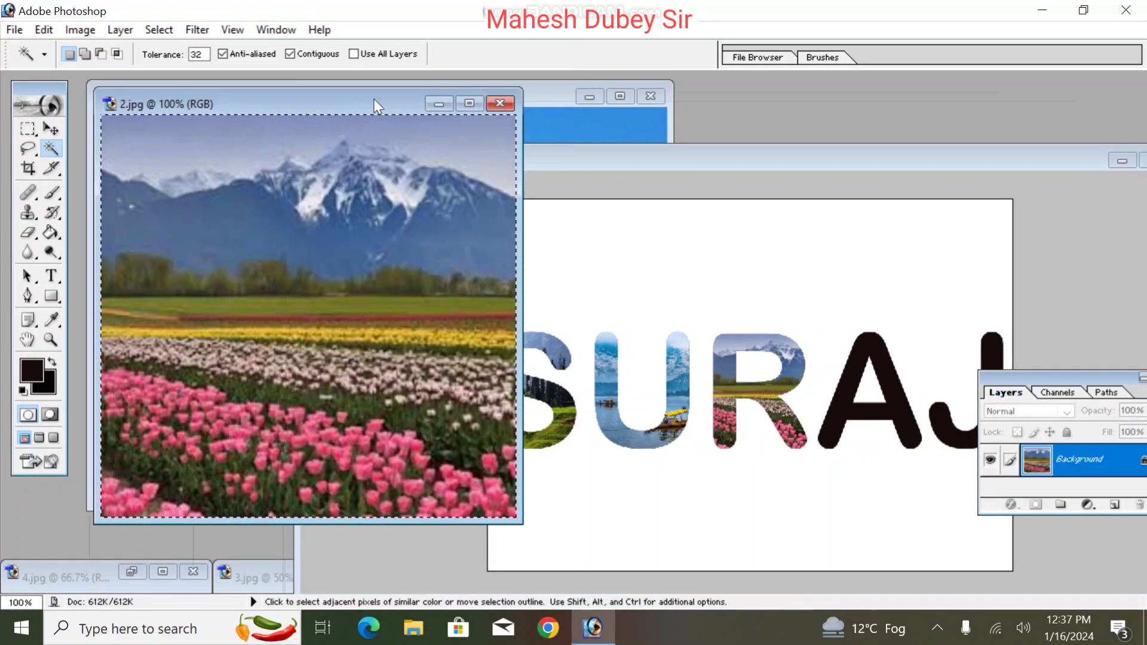
key(ctrl+Tab)
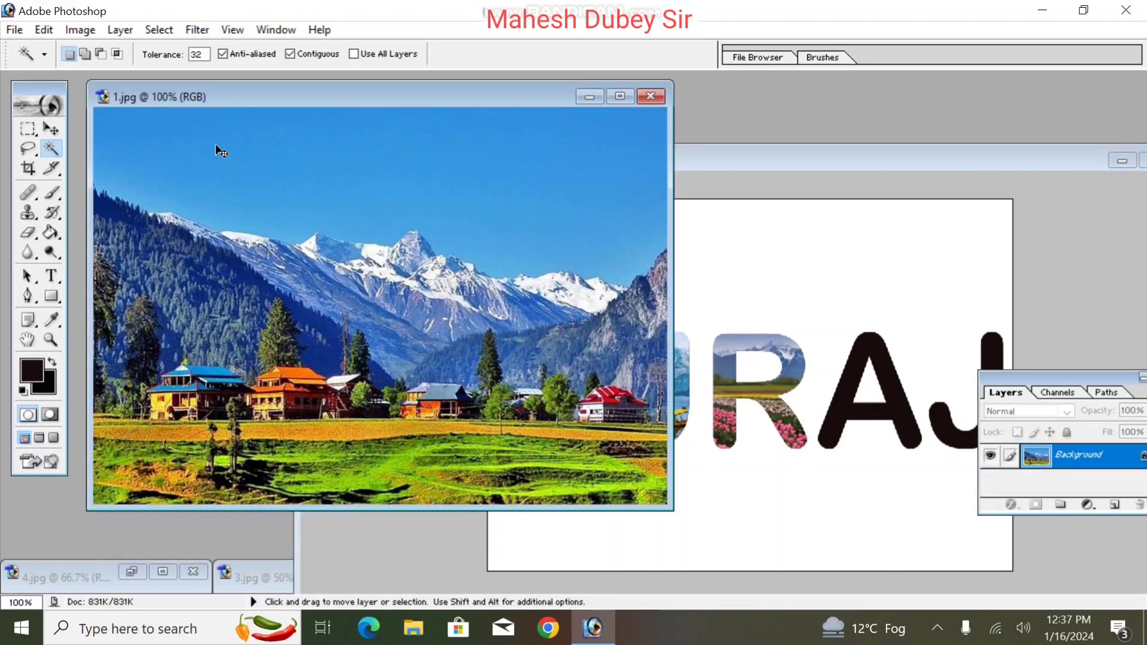
key(ctrl+a)
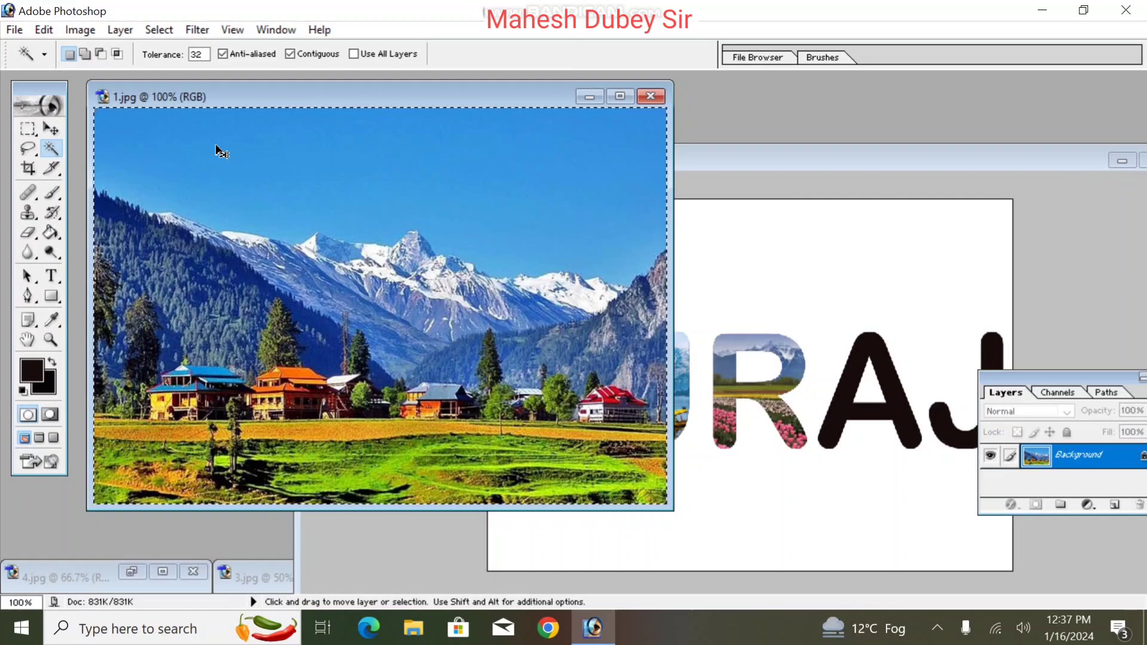
Bring the name document to the front and make its text layer active with the Move tool.
click(757, 152)
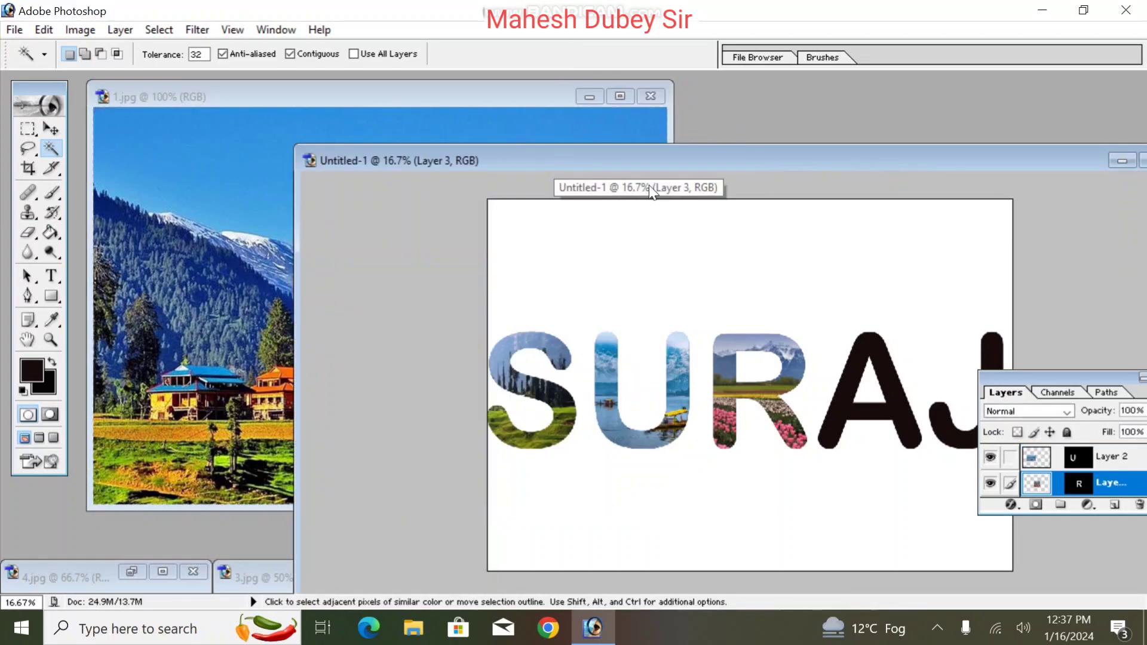
drag(725, 156, 370, 106)
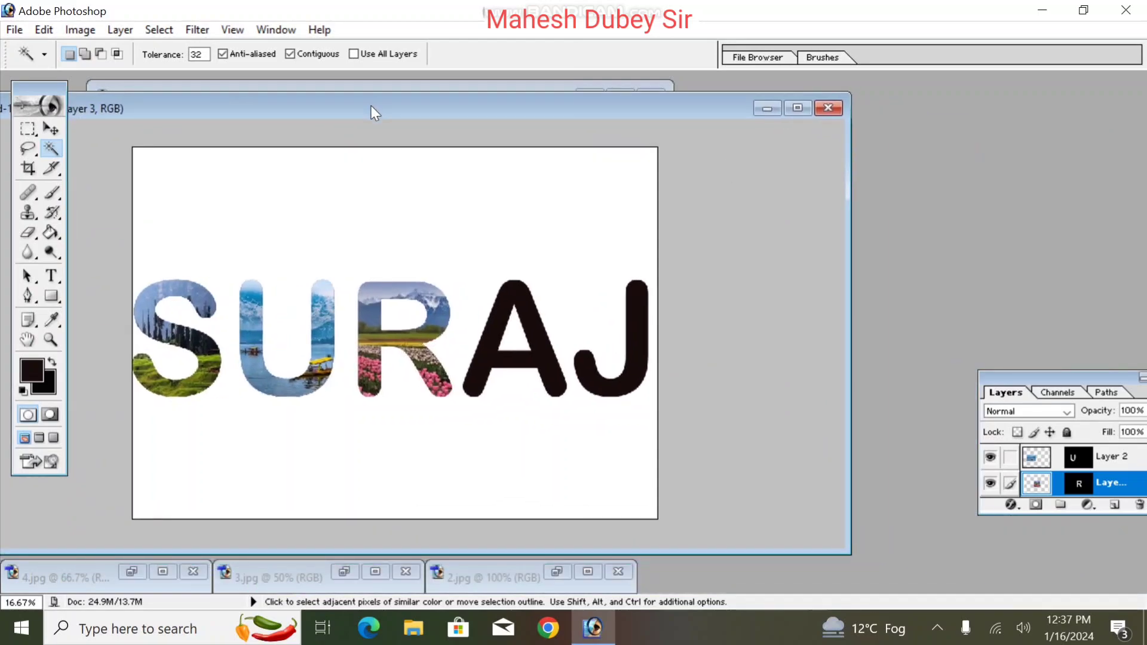
click(50, 130)
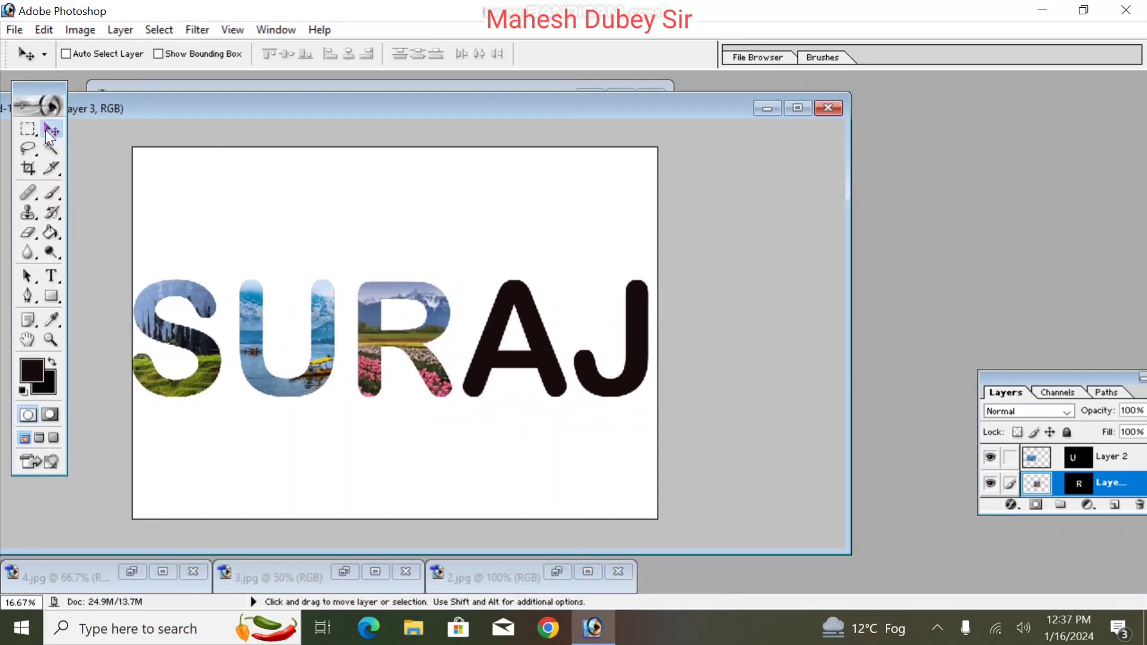
right_click(538, 347)
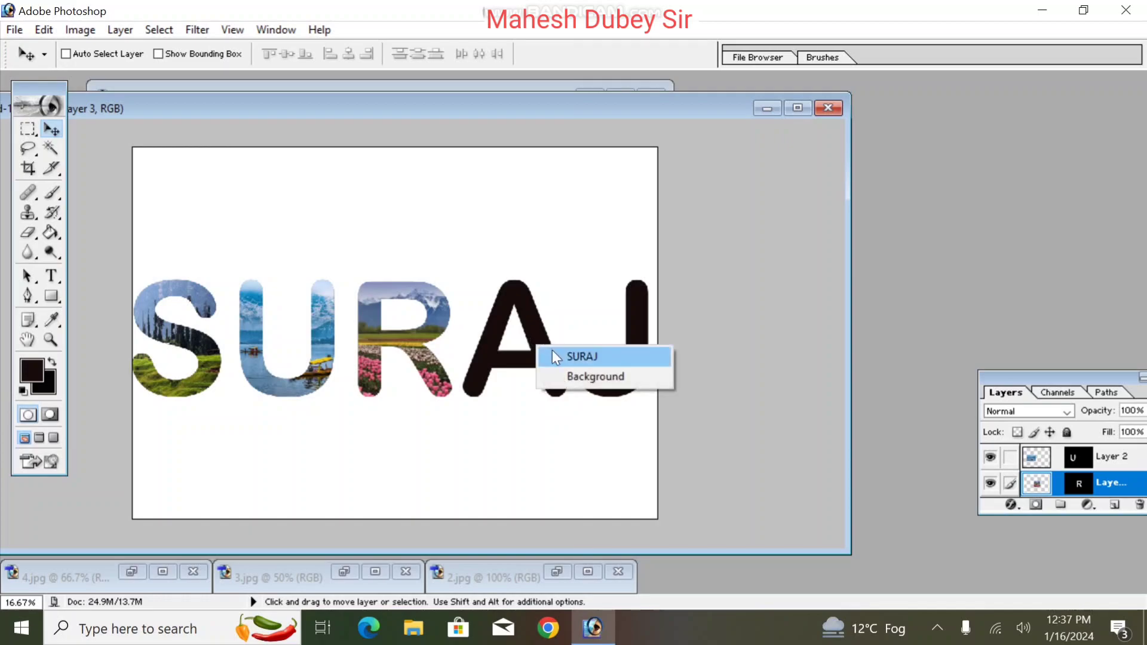
click(553, 356)
Select the name text's fourth letter with the Magic Wand and paste the copied mountain village photo into it.
click(51, 148)
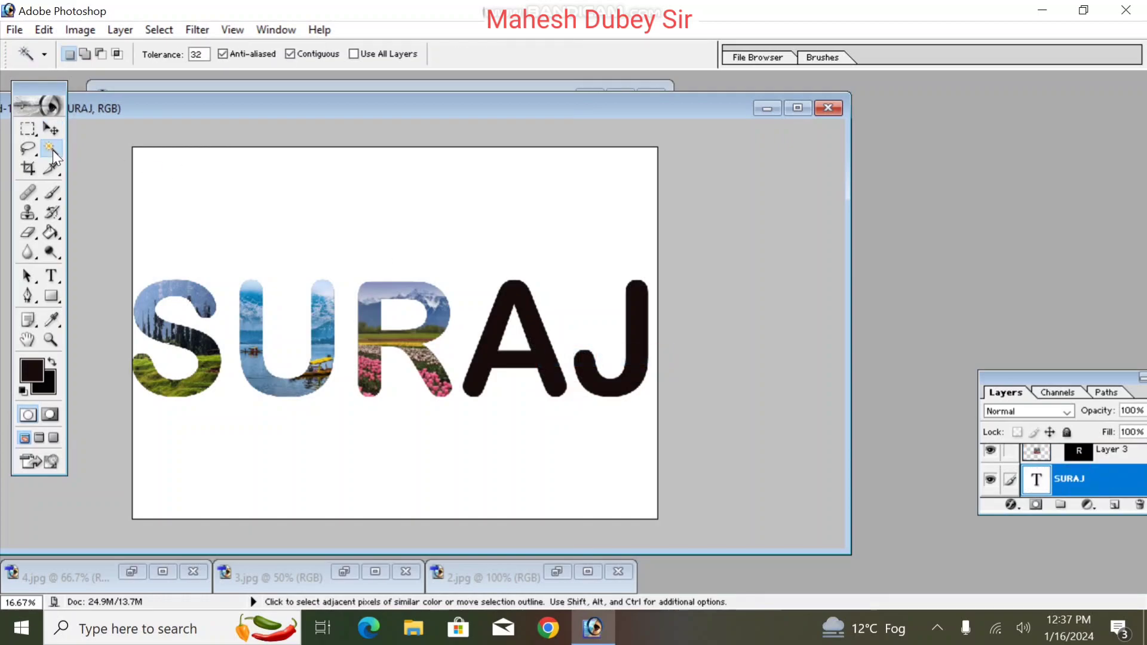
click(540, 355)
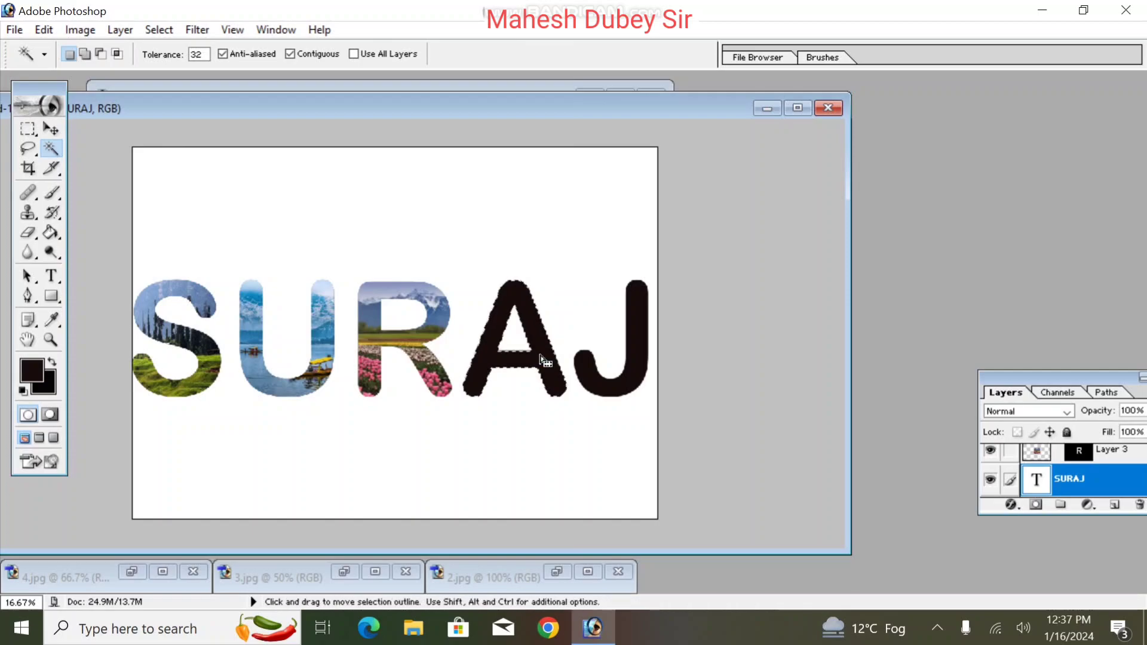
key(ctrl+shift+v)
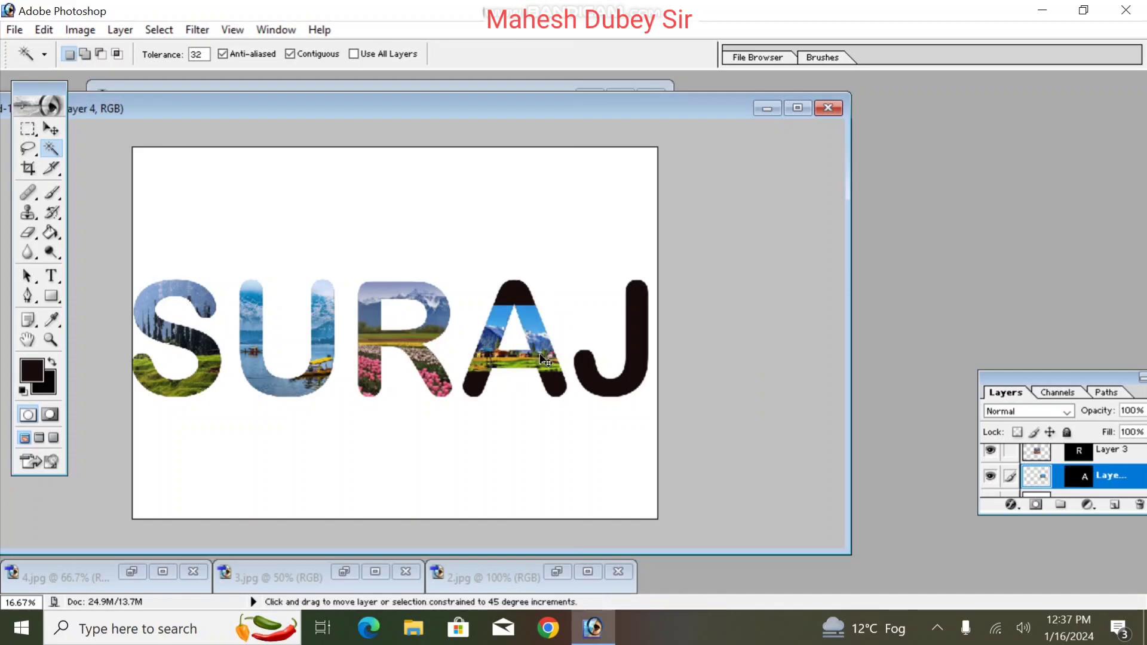
Stretch the pasted village photo to 186.5% height and widen it slightly so it covers the whole fourth letter.
key(ctrl+t)
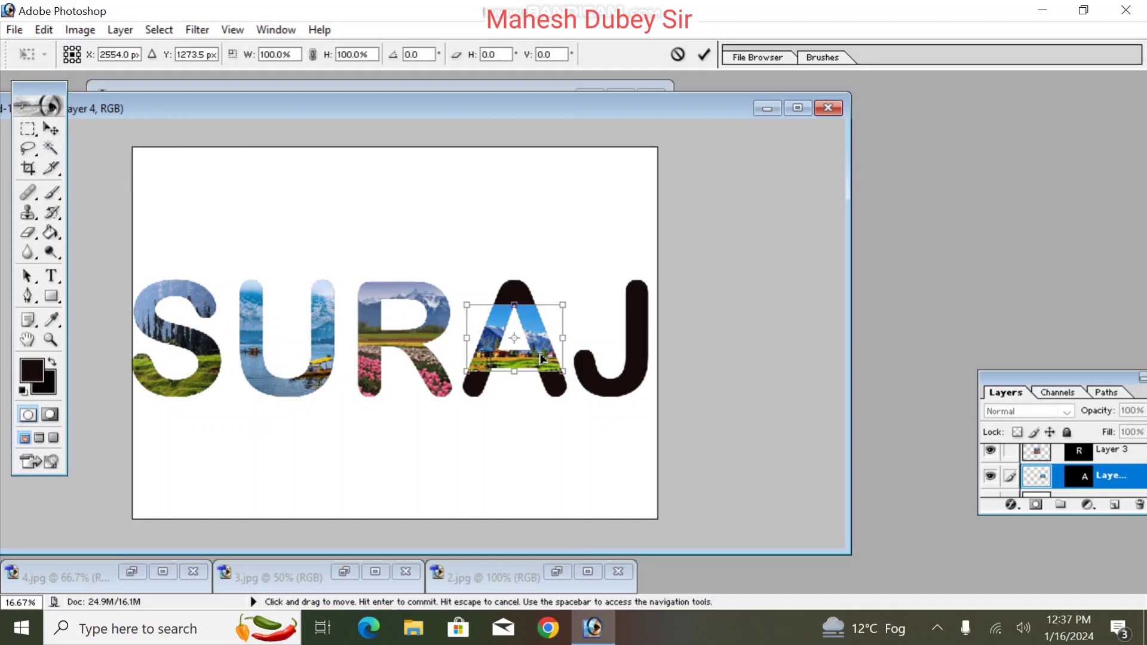
drag(512, 306, 510, 277)
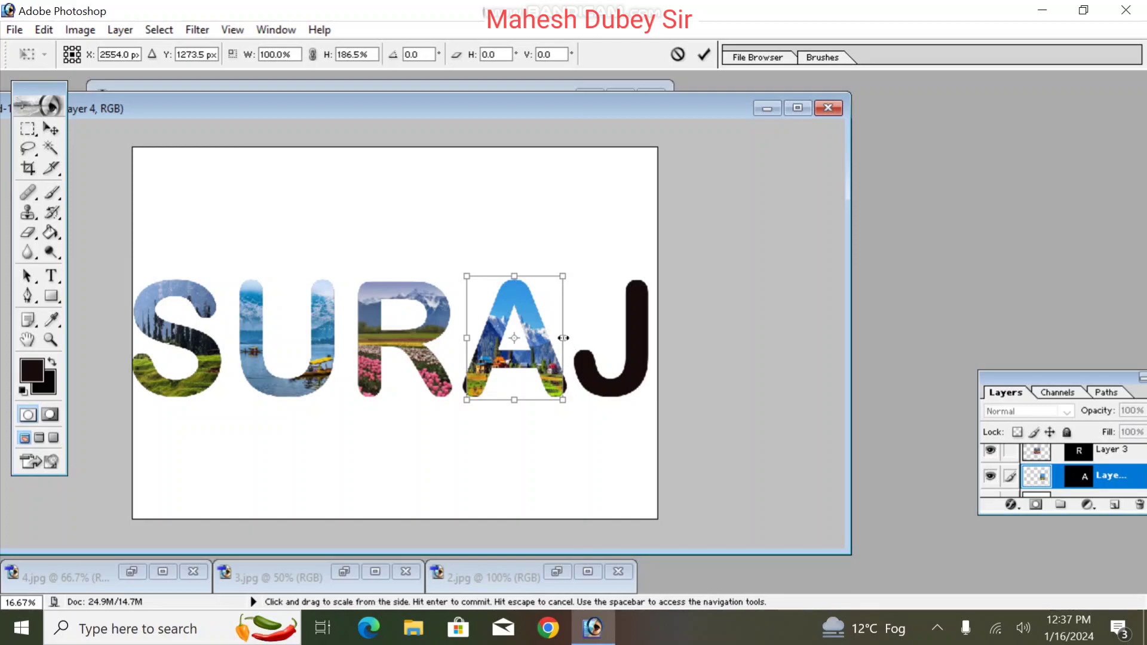
drag(563, 338, 573, 341)
key(w)
key(Return)
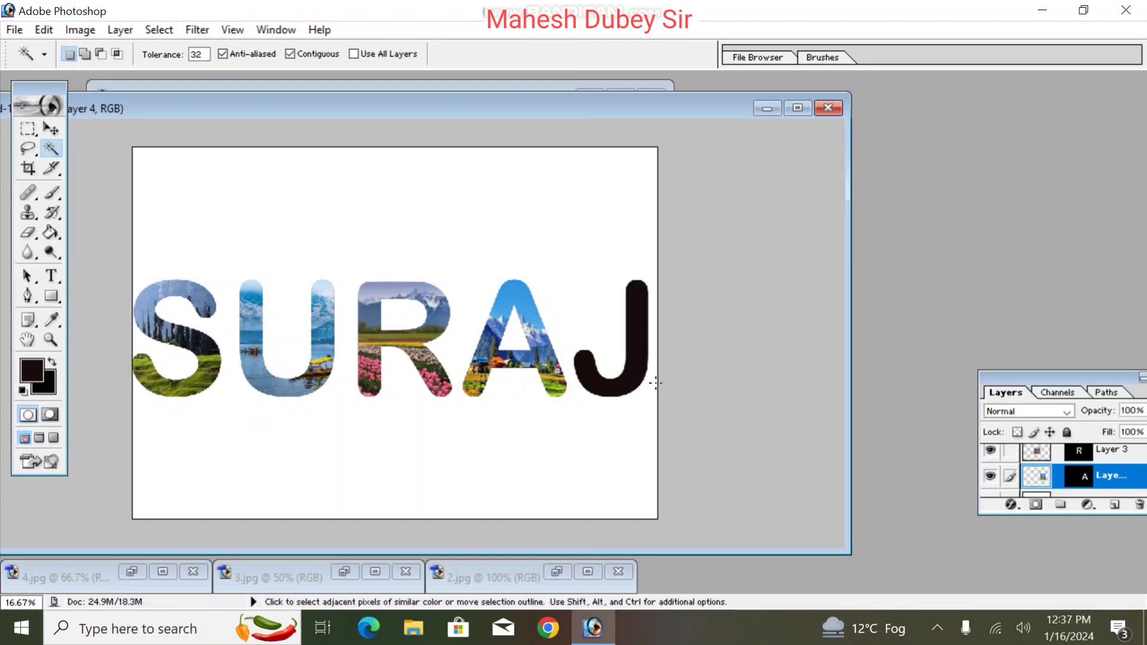
Restore the minimized 3.jpg, clear its selection, and choose the Elliptical Marquee tool.
click(281, 579)
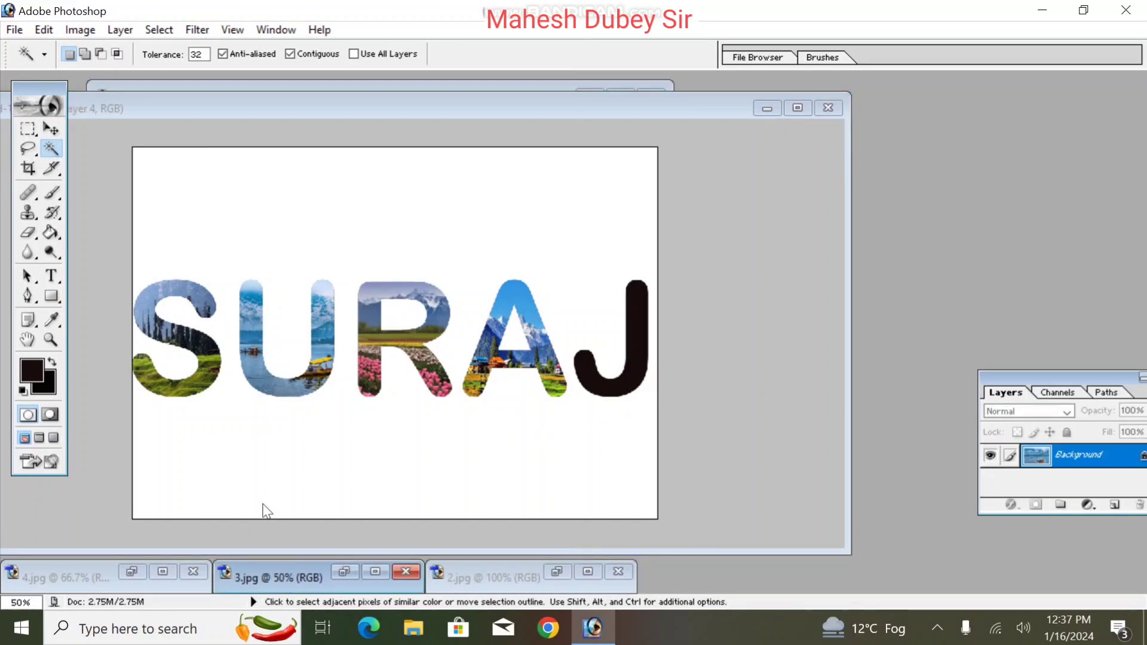
click(344, 571)
key(ctrl+d)
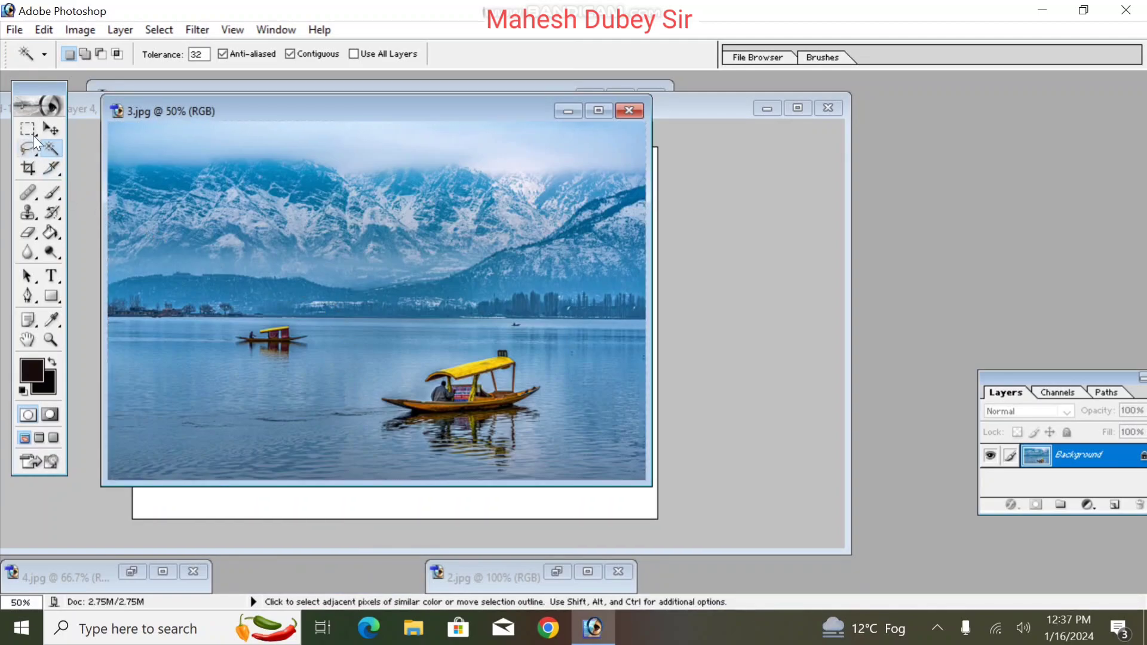
click(30, 130)
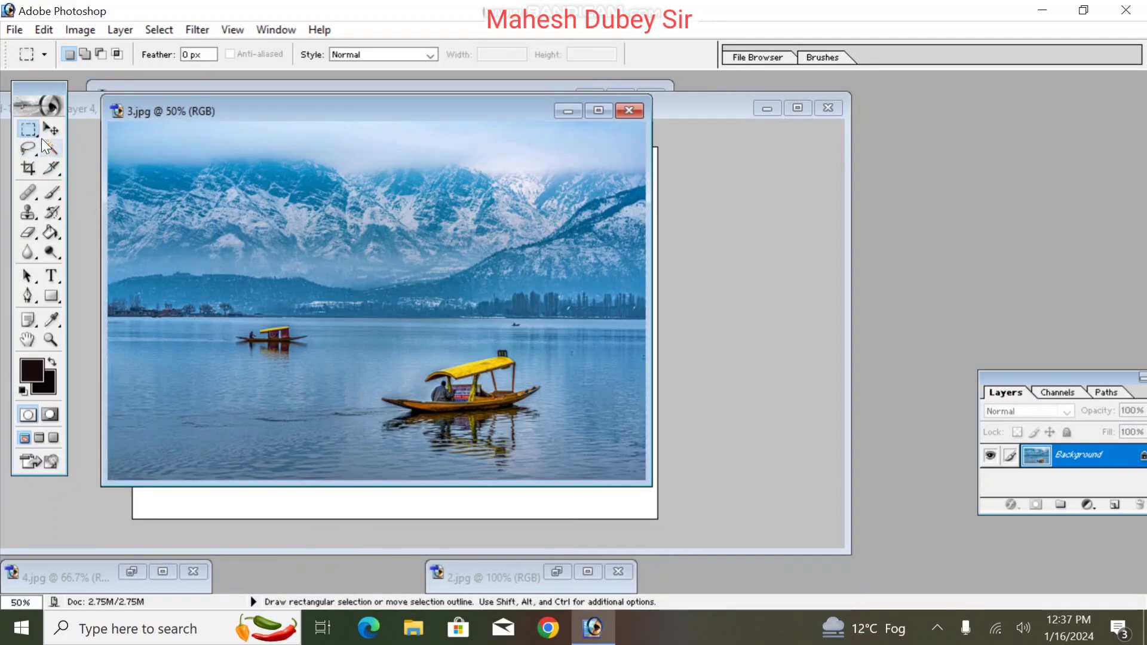
click(26, 131)
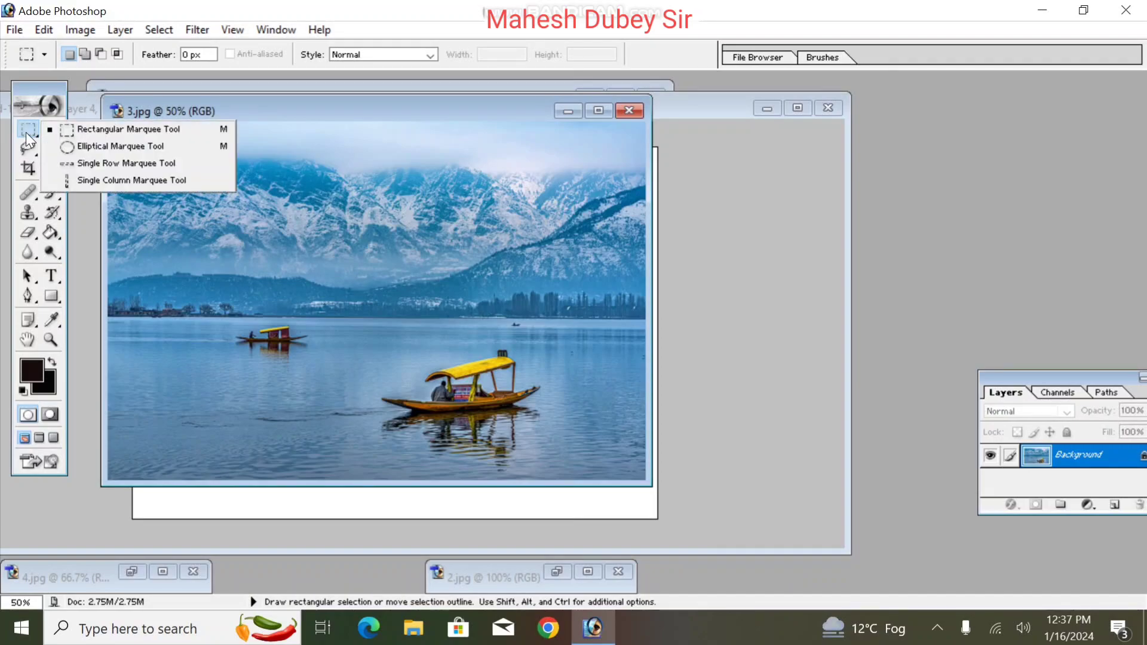
click(76, 150)
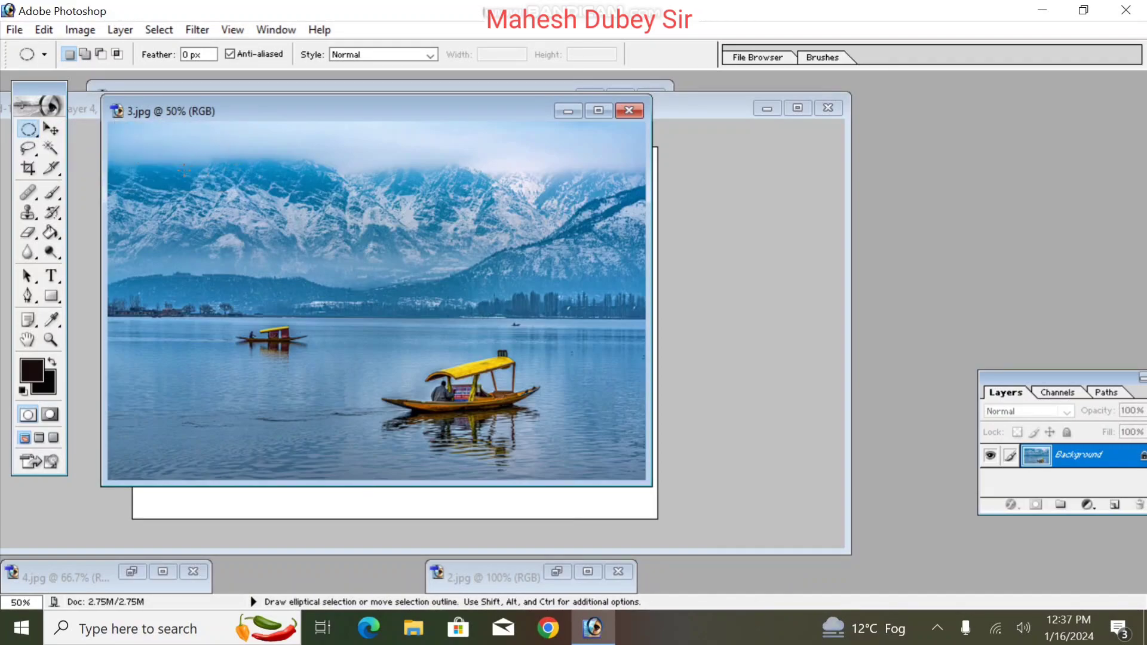
Copy an elliptical area about 522 × 310 pixels over the mountains in 3.jpg and try starting a new document.
drag(183, 170, 418, 309)
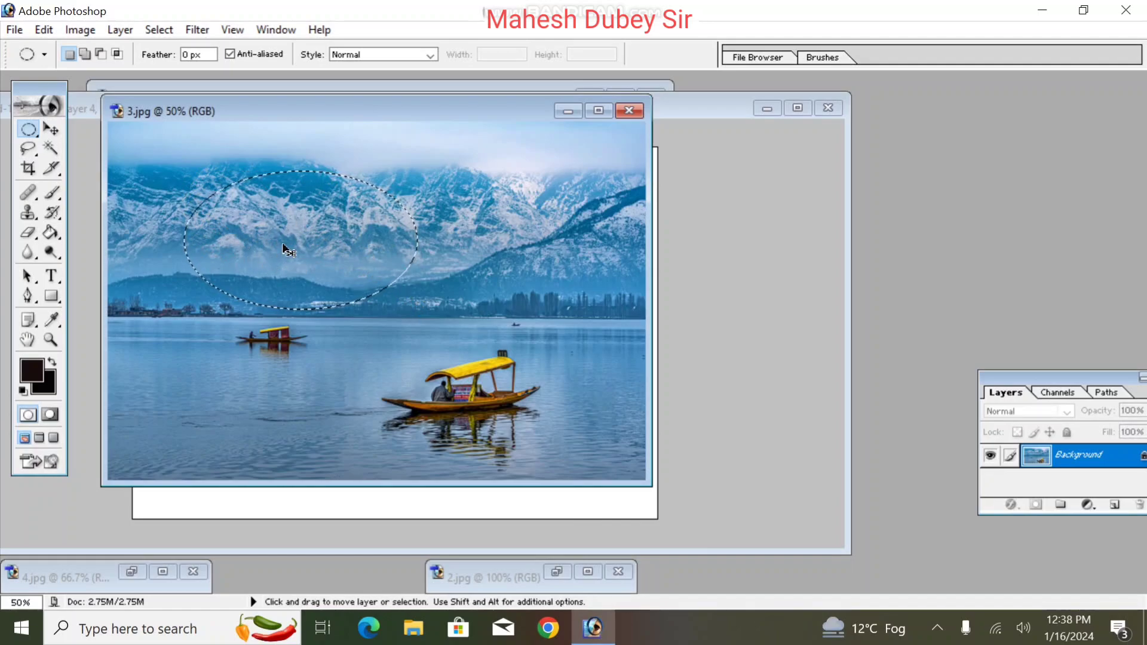
key(ctrl+n)
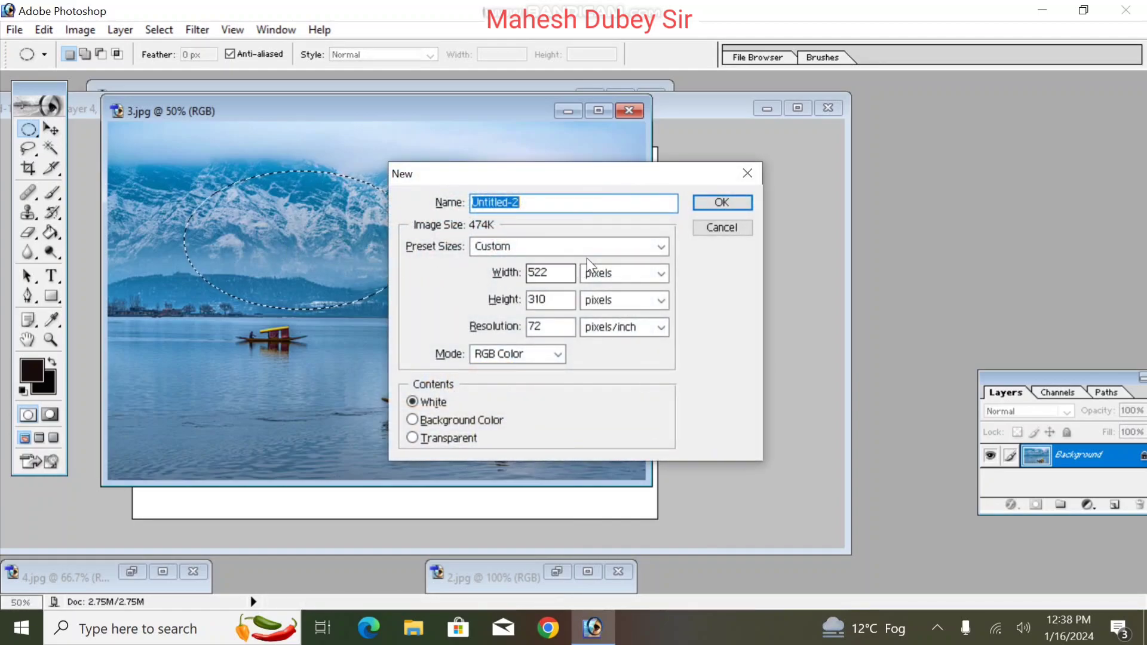
click(730, 228)
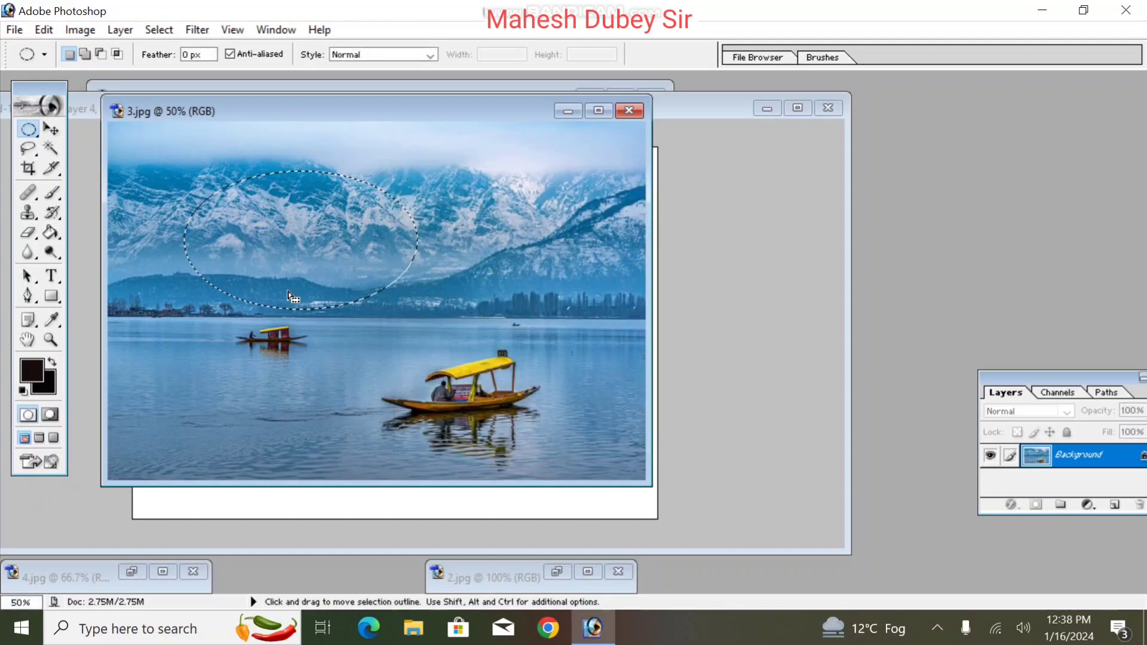
Restore 4.jpg, draw a large elliptical selection over its hillside, and move its window beside 3.jpg.
double_click(117, 571)
click(248, 241)
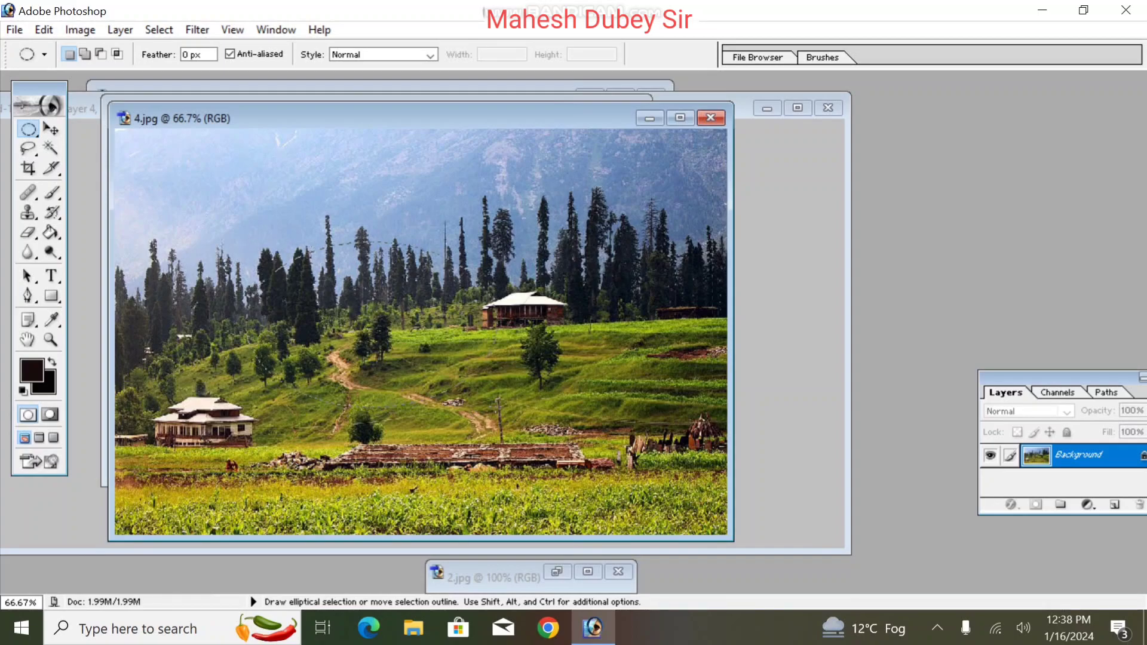
drag(247, 242, 575, 445)
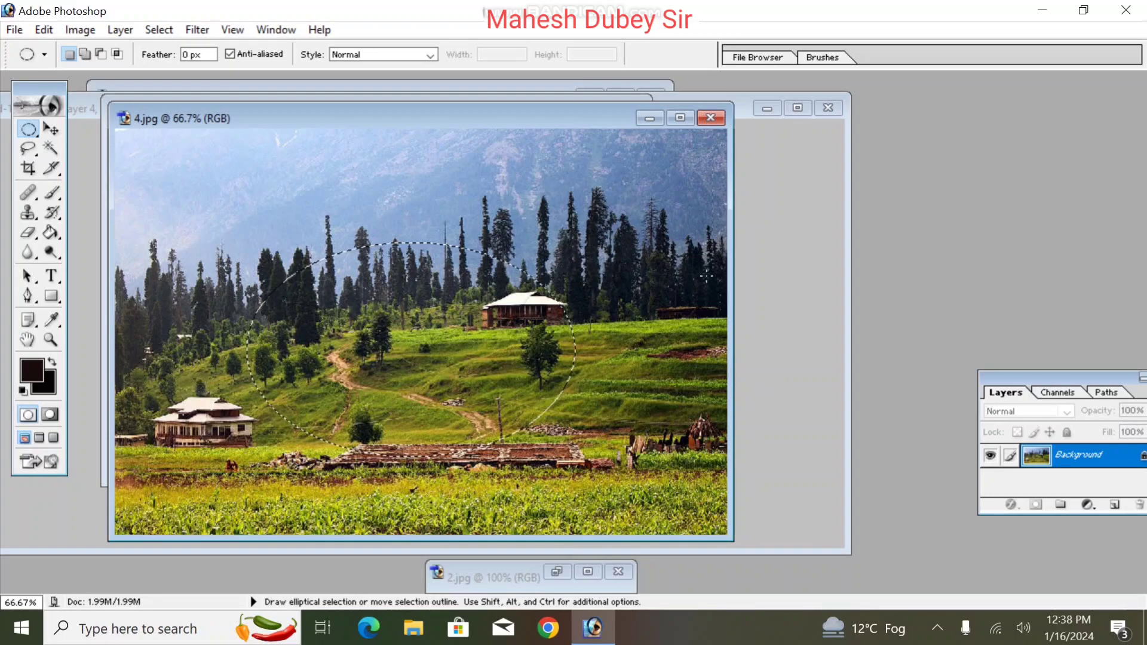
drag(500, 110, 896, 176)
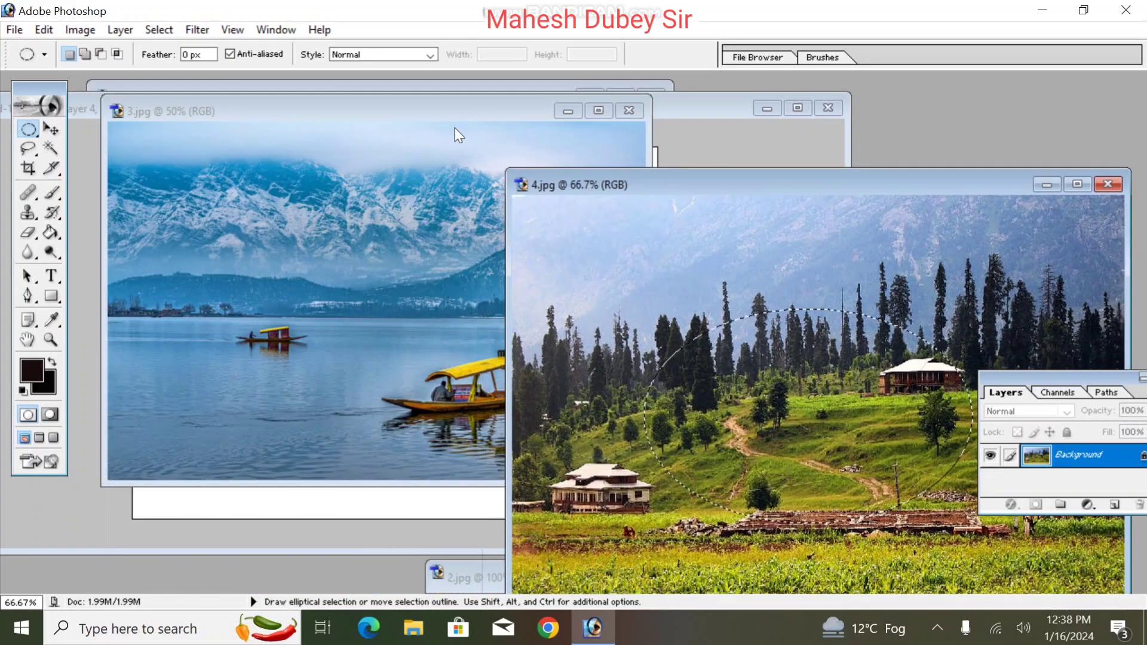
Draw a large elliptical selection over the mountains and lake in 3.jpg and paste the copied hillside into it.
click(419, 139)
click(254, 175)
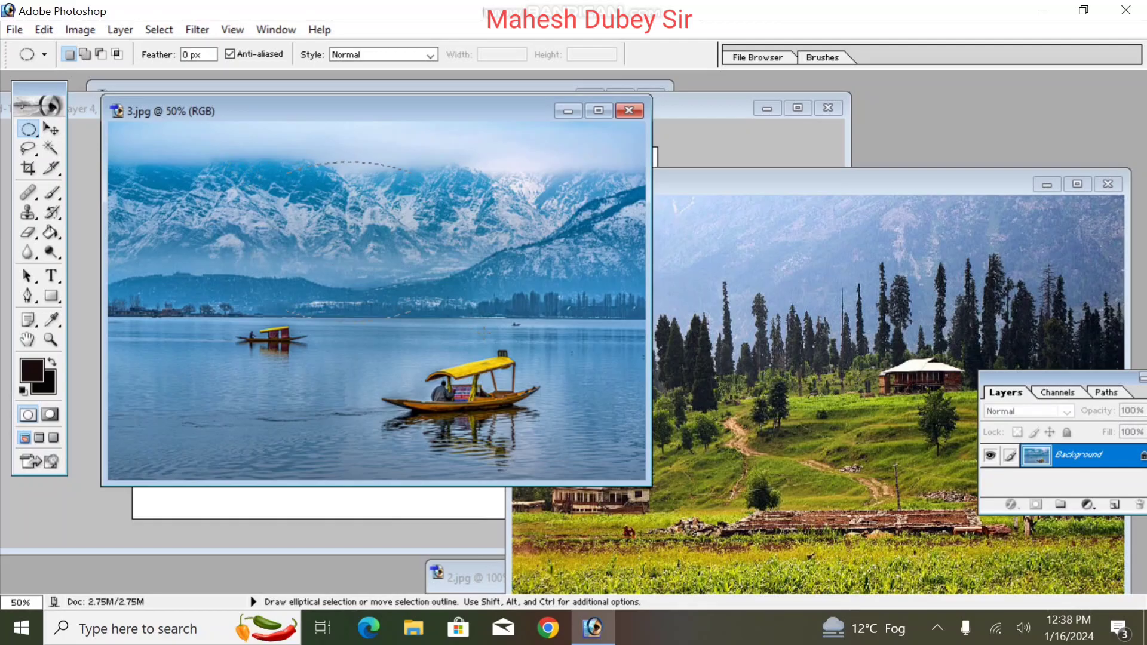
drag(551, 373, 552, 375)
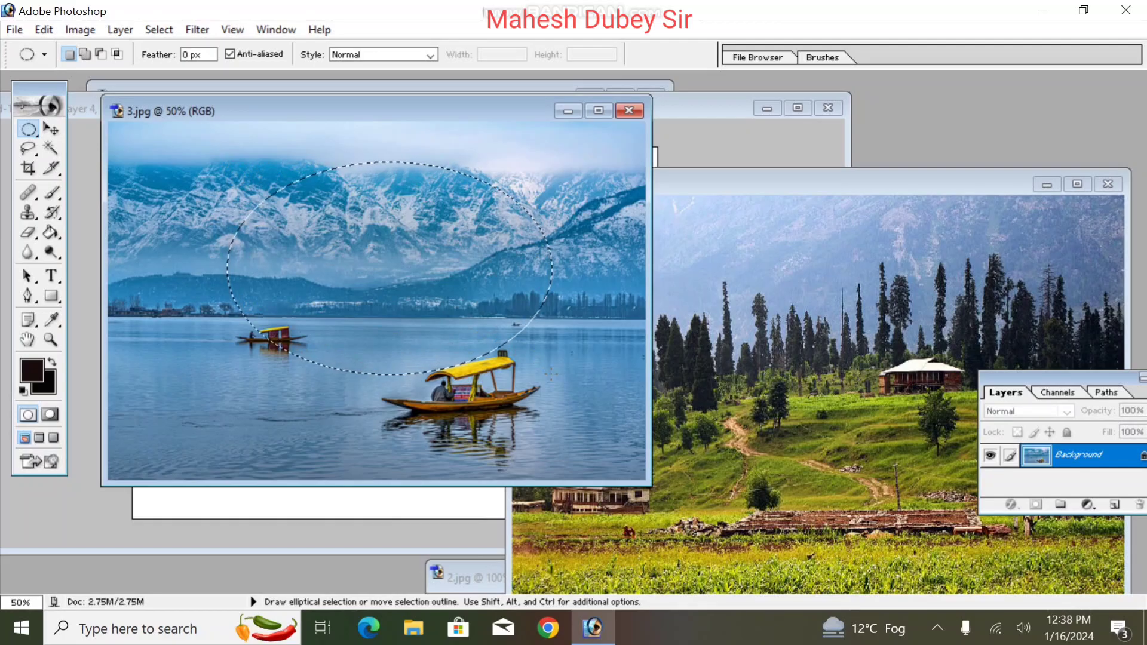
click(42, 30)
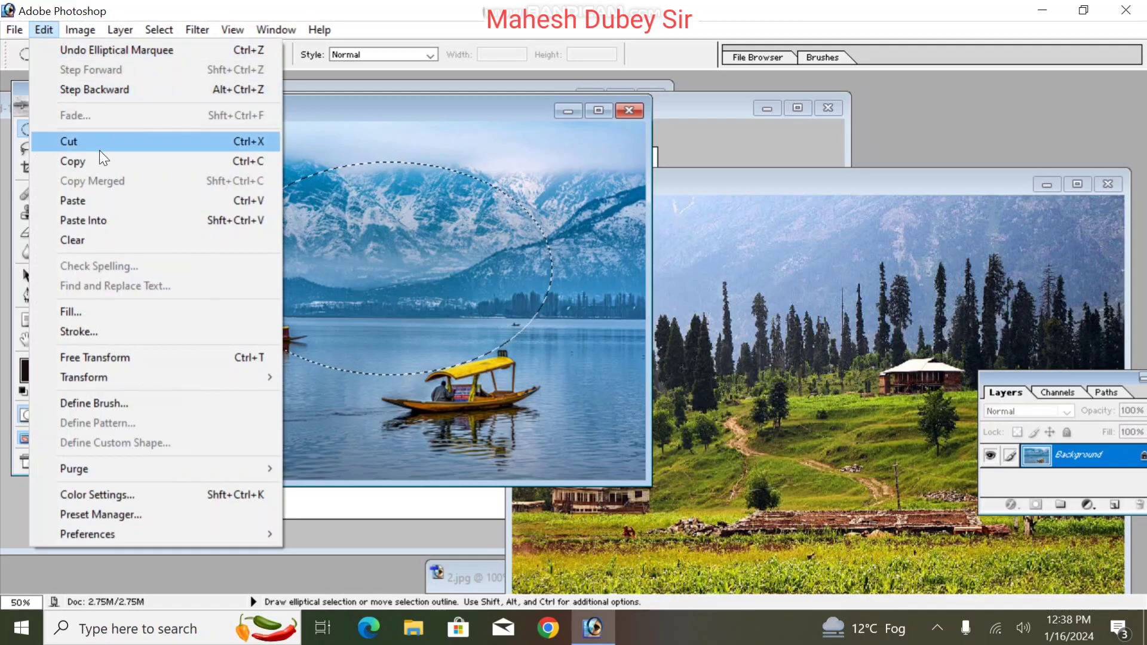
click(84, 220)
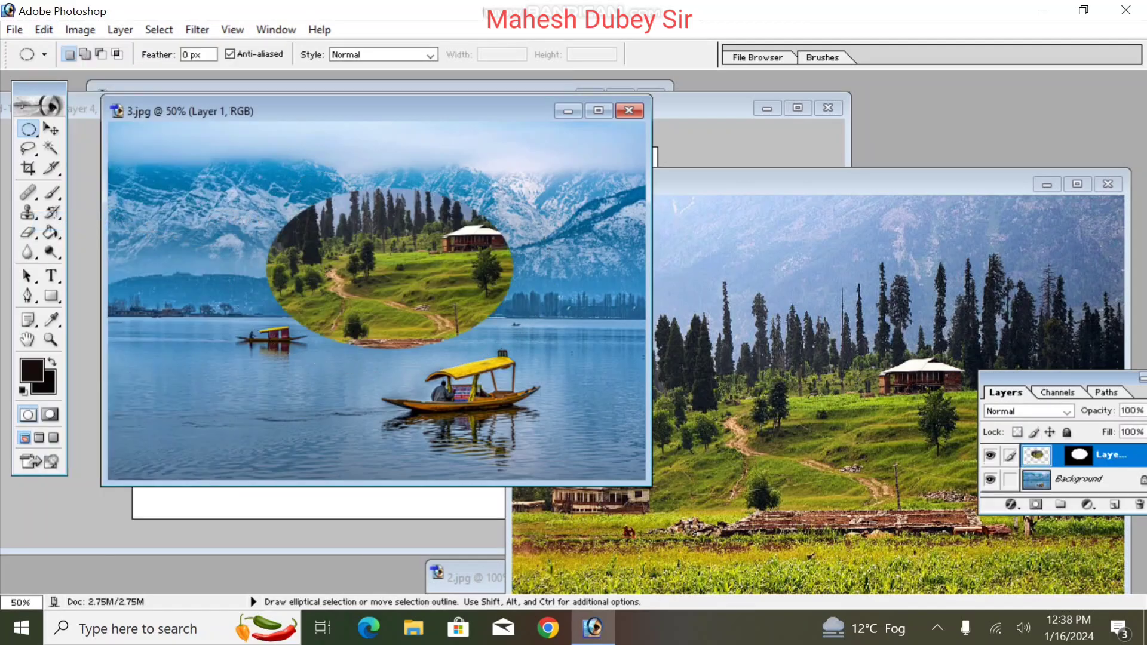
Scale the pasted hillside proportionally to 161.7% so it fills the whole ellipse in 3.jpg.
click(51, 126)
key(ctrl+t)
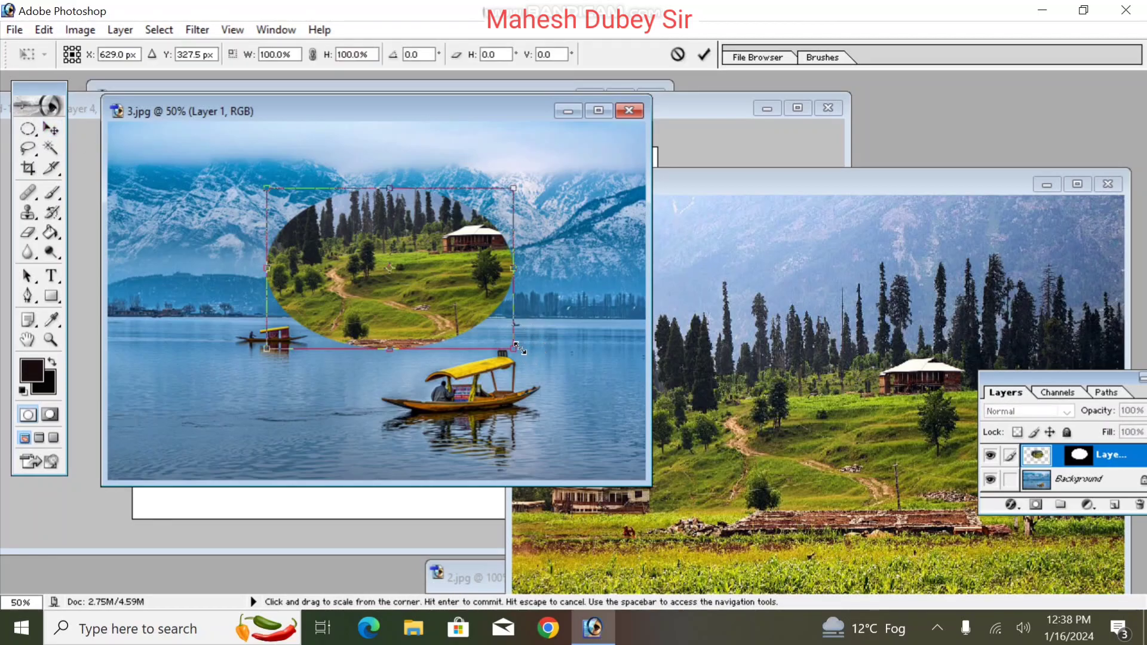
drag(524, 353, 586, 365)
drag(611, 375, 612, 373)
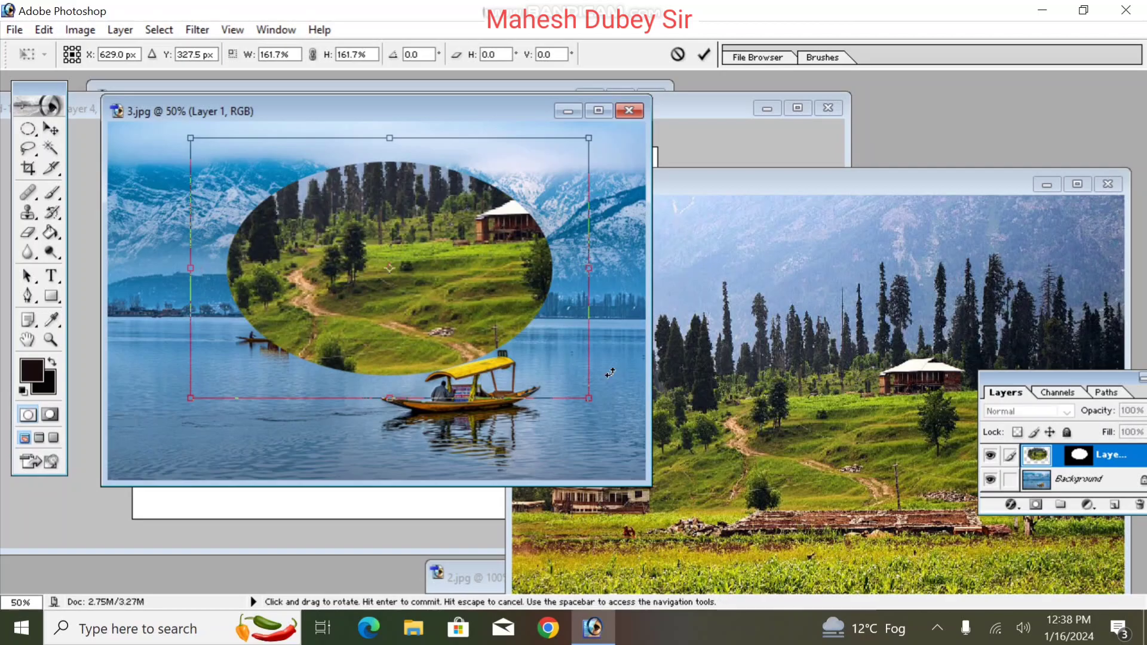
key(Return)
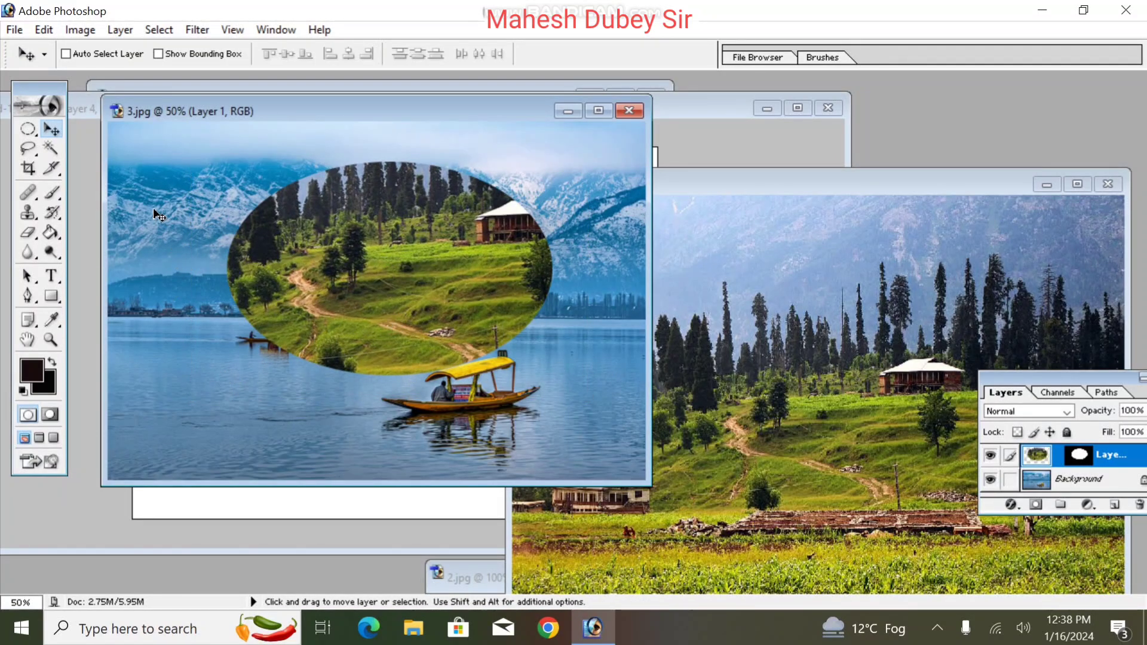
Merge the hillside layer into the background of 3.jpg and select the entire merged image for copying.
click(1037, 458)
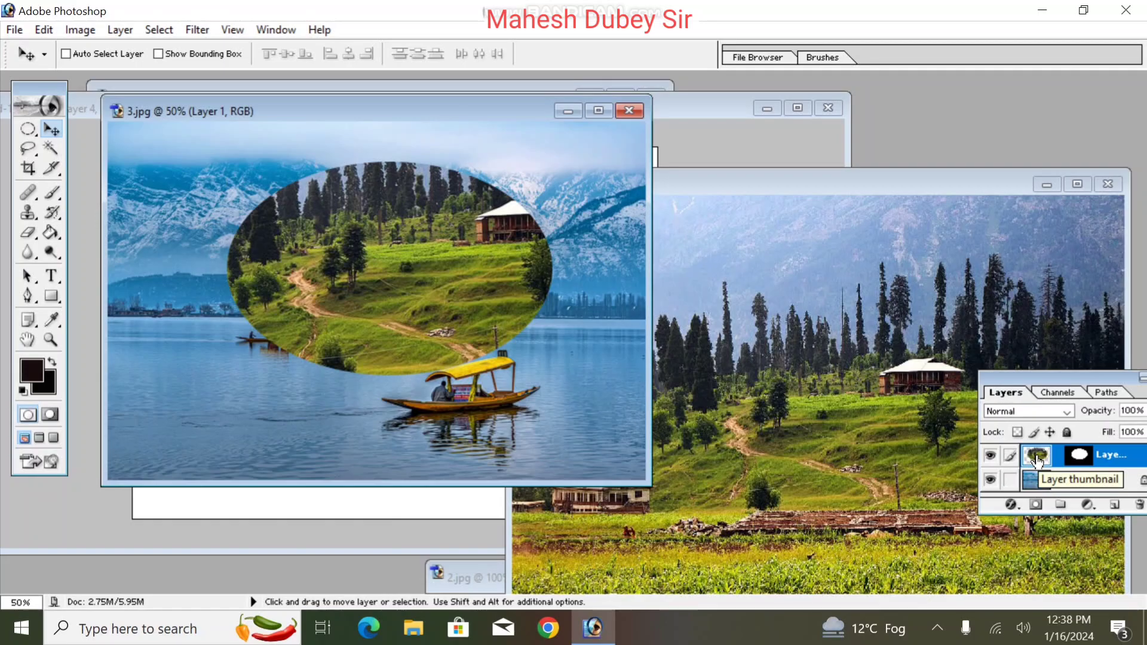
key(ctrl+e)
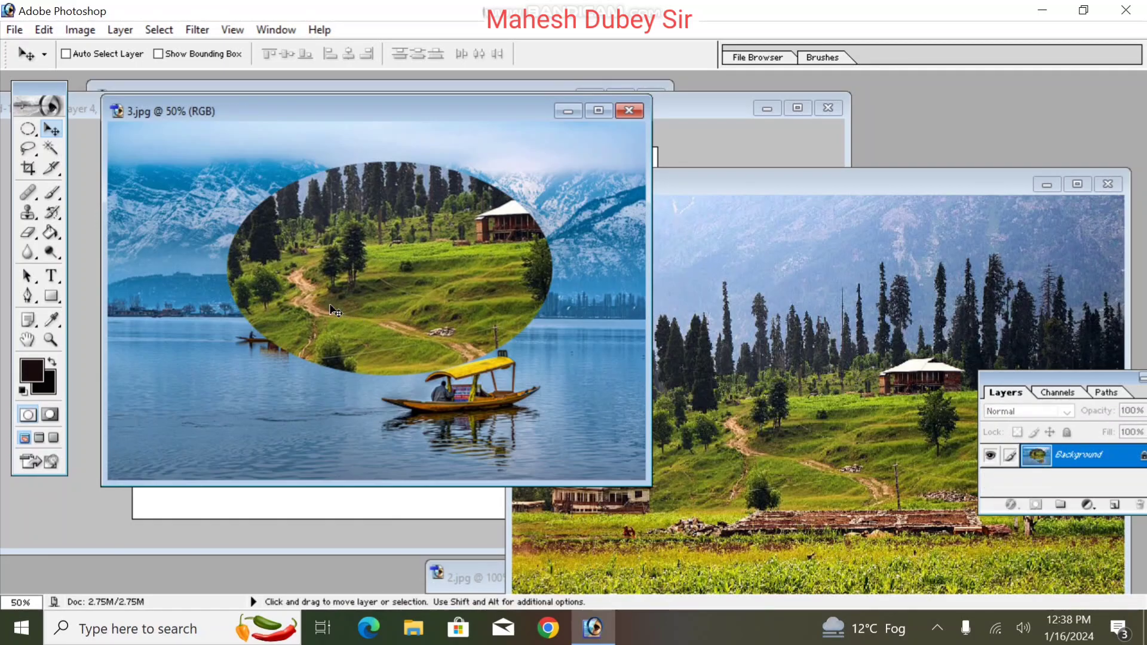
key(ctrl+a)
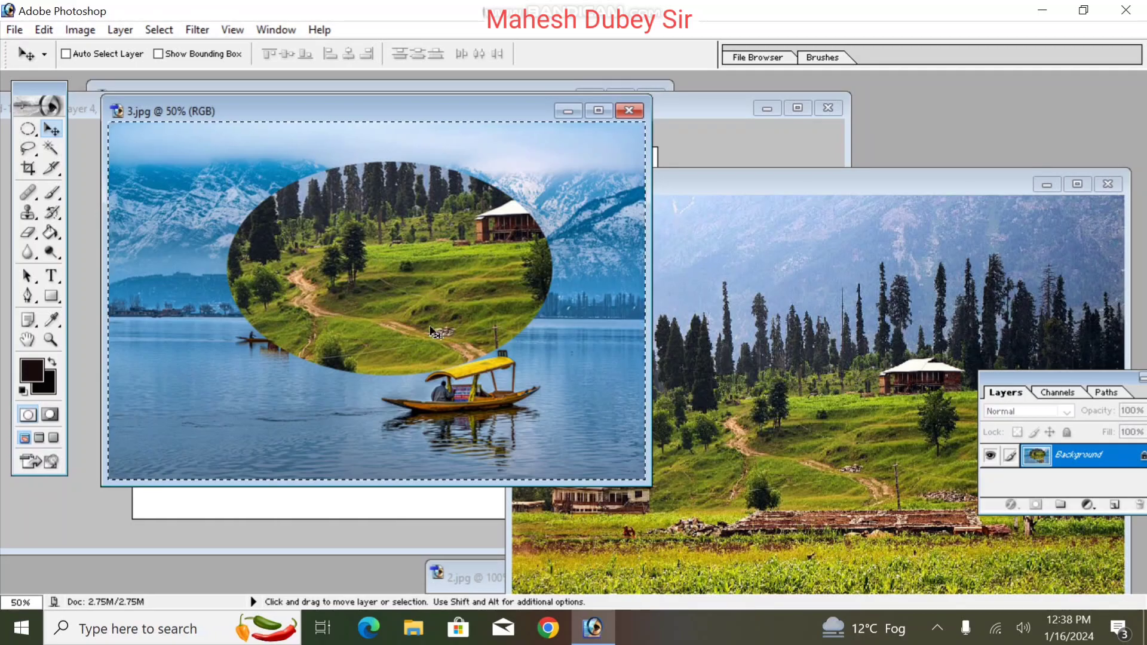
In the name design, select the black last letter of the text layer with the Magic Wand and paste the merged photo into it.
click(402, 506)
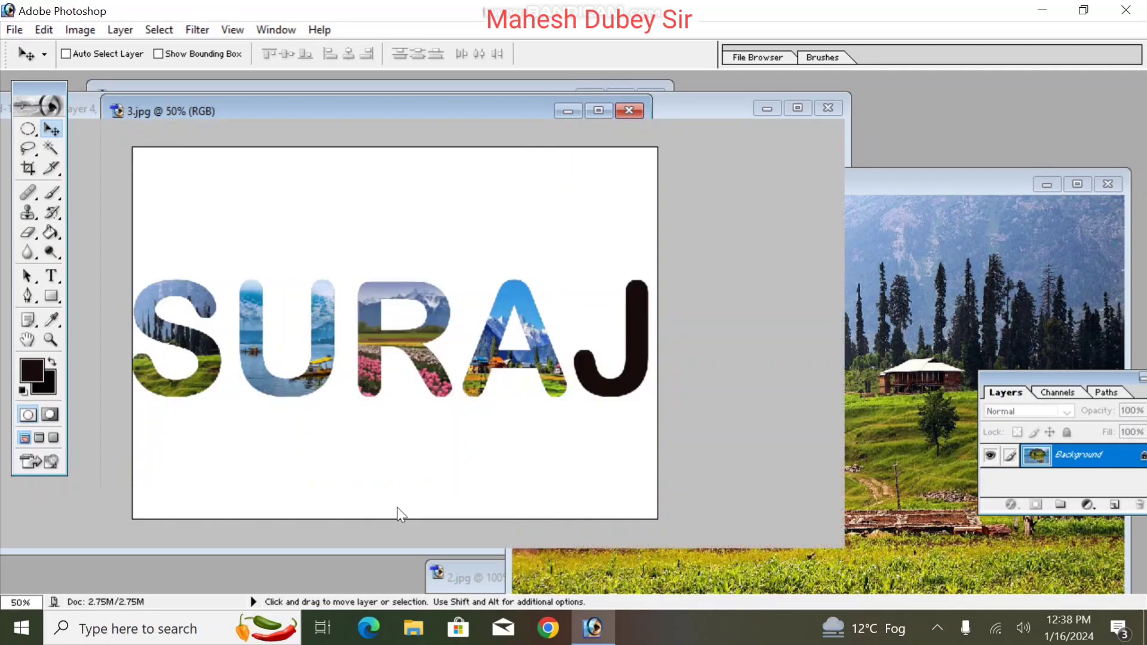
right_click(622, 381)
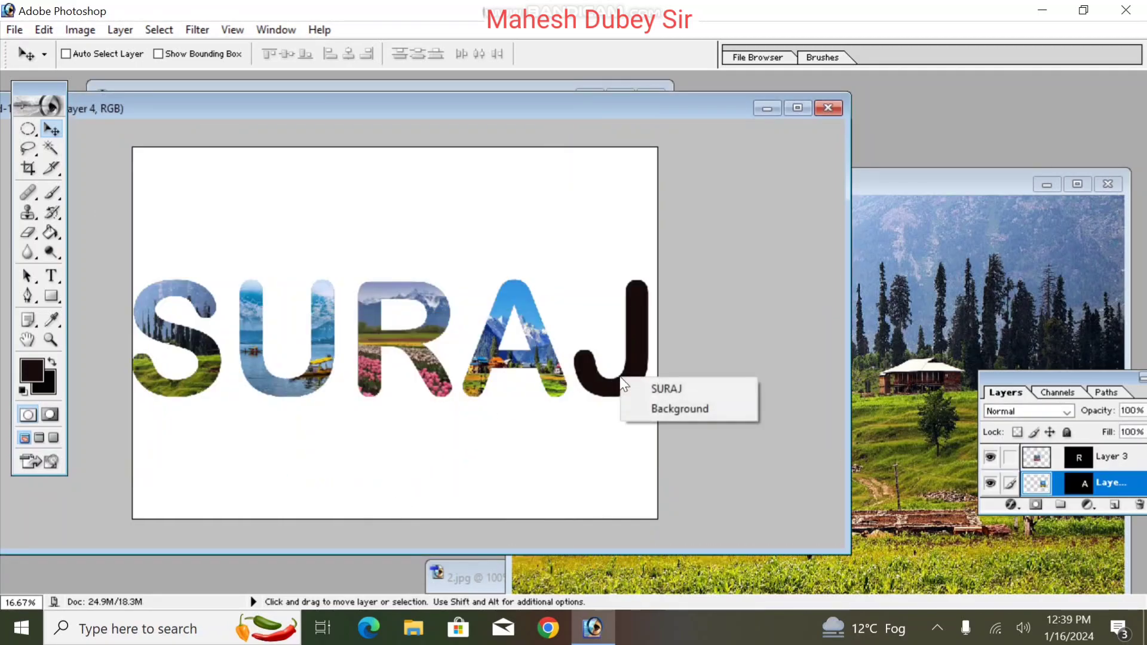
click(638, 387)
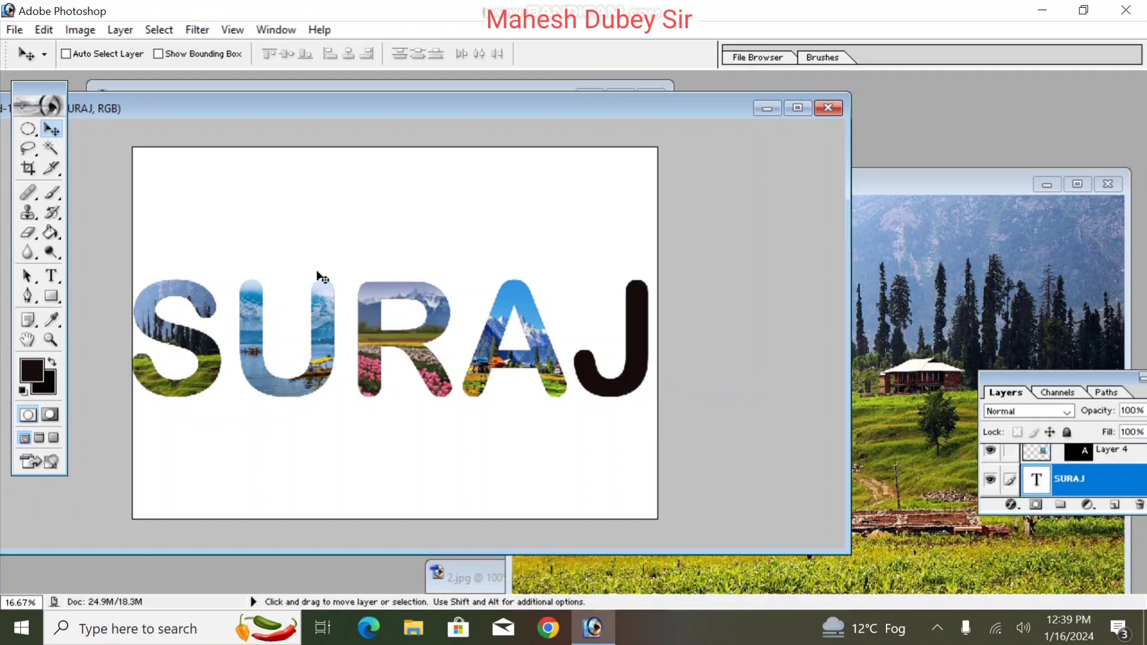
click(53, 149)
click(630, 365)
key(ctrl+shift+v)
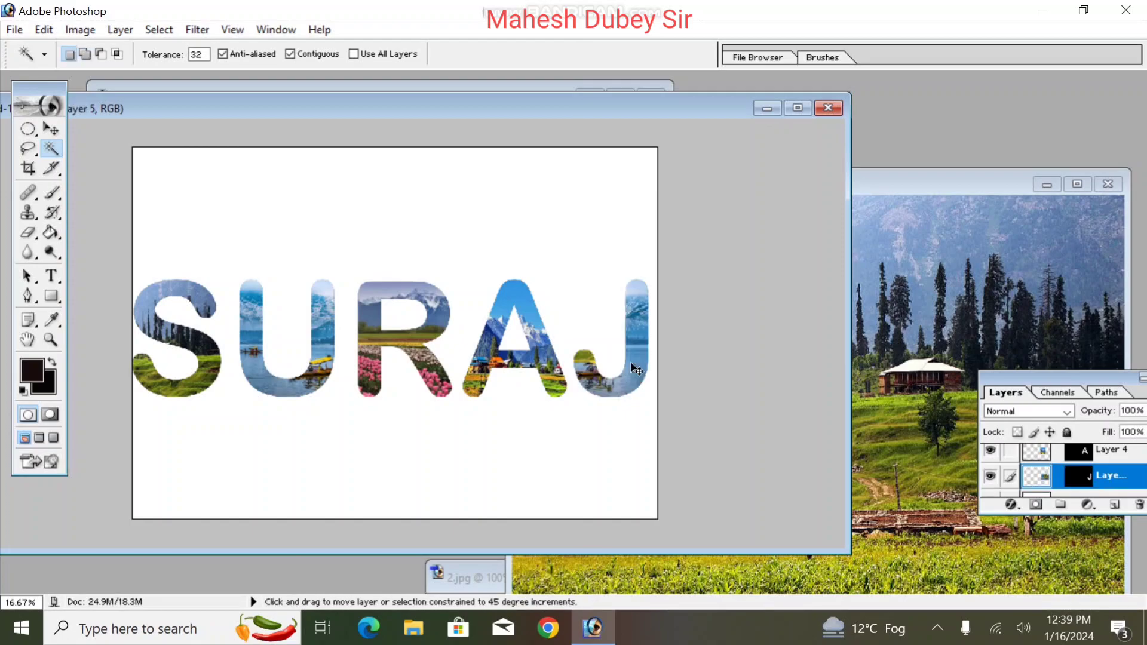
Scale the pasted photo to 69.8% width and 107.2% height and position it to cover the last letter.
key(ctrl+t)
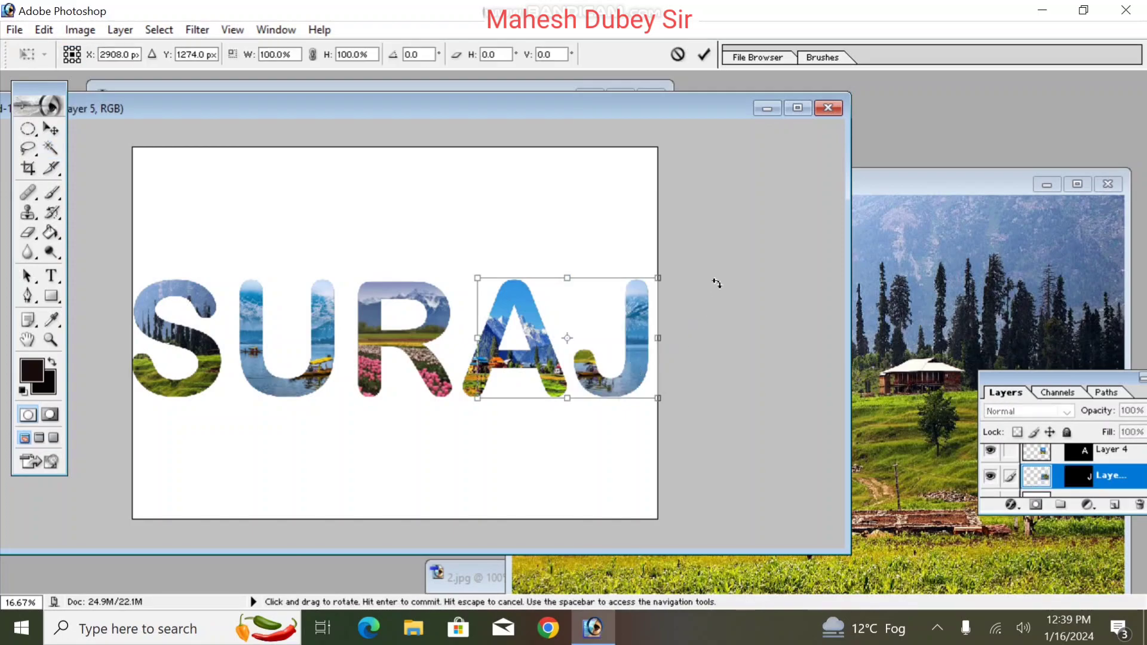
drag(474, 279, 506, 296)
drag(572, 326, 624, 304)
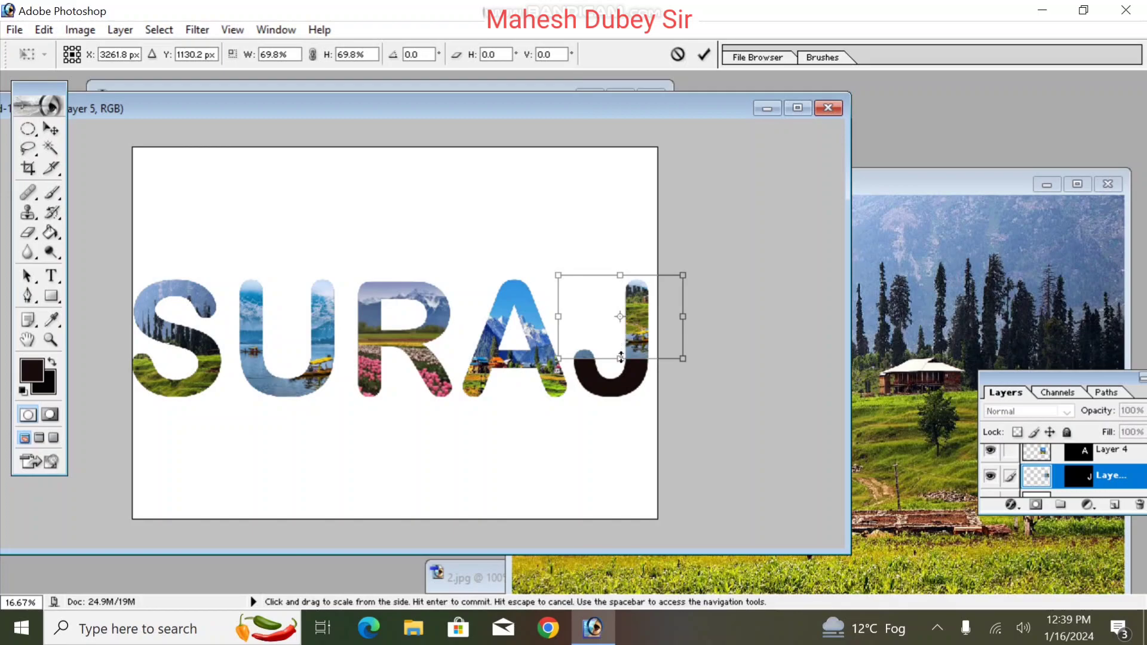
drag(620, 358, 619, 403)
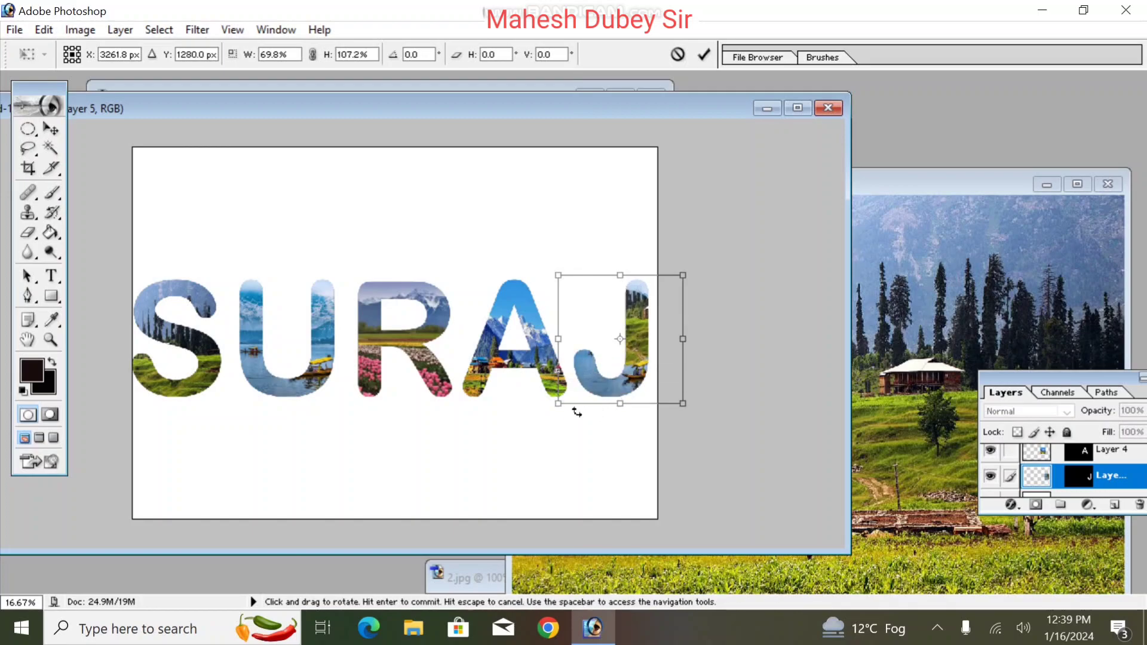
key(w)
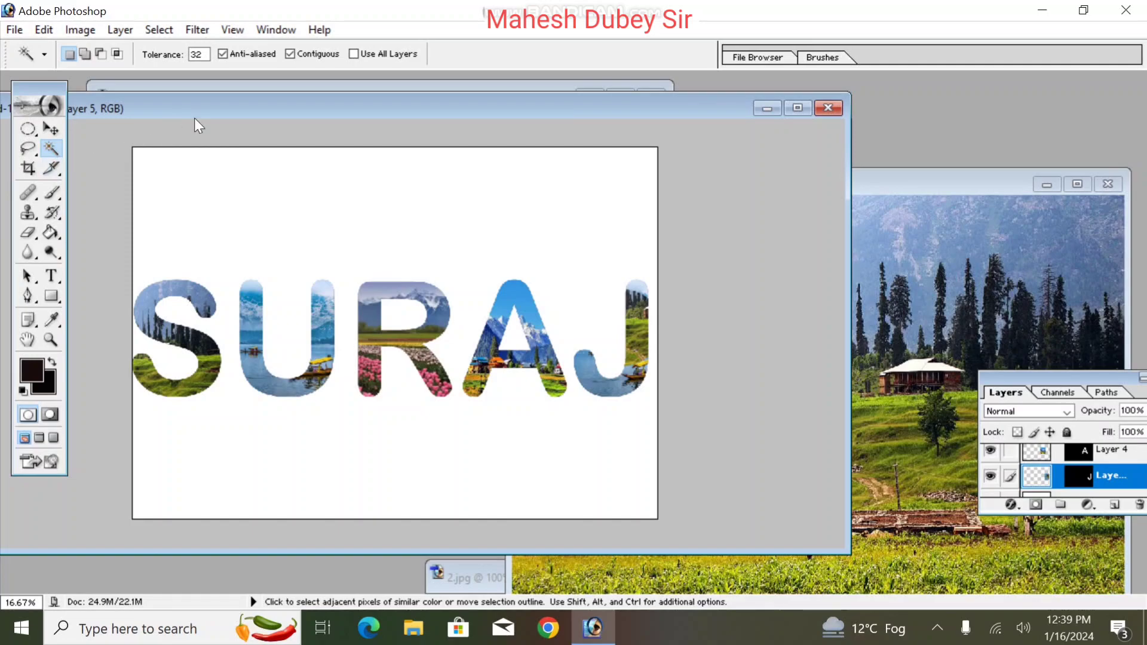
Move the name design window aside and close 3.jpg without saving its changes.
drag(221, 114, 424, 285)
click(266, 156)
key(ctrl+a)
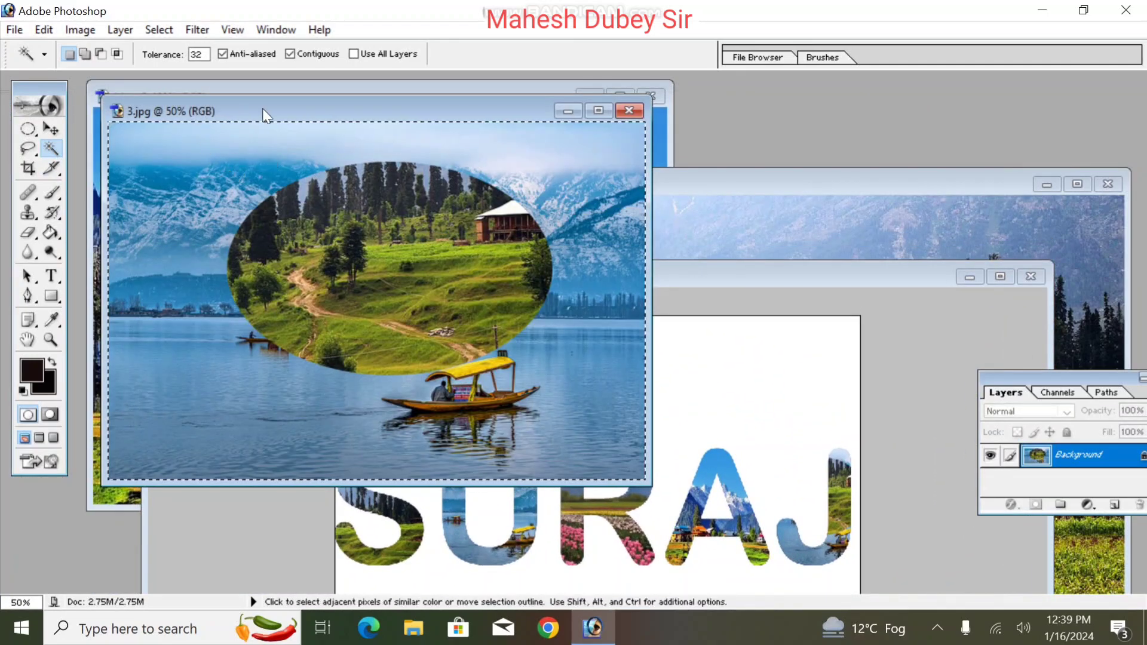
click(631, 110)
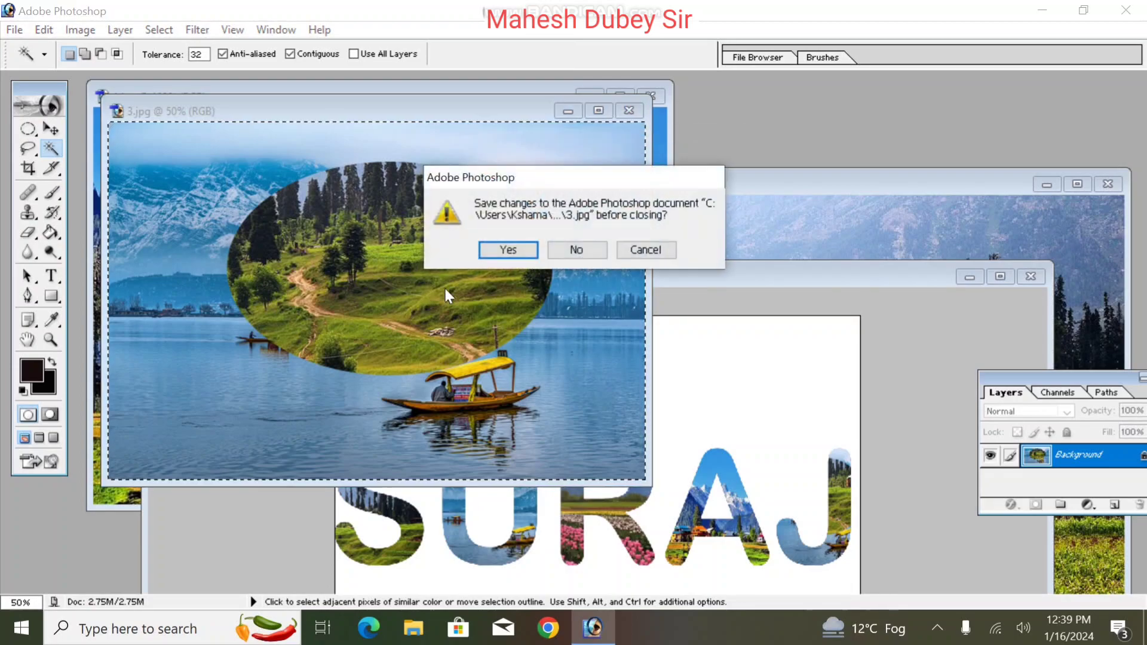
click(576, 249)
Copy the whole 1.jpg village photo and paste it as a new layer into the maximized name design.
click(213, 181)
key(ctrl+a)
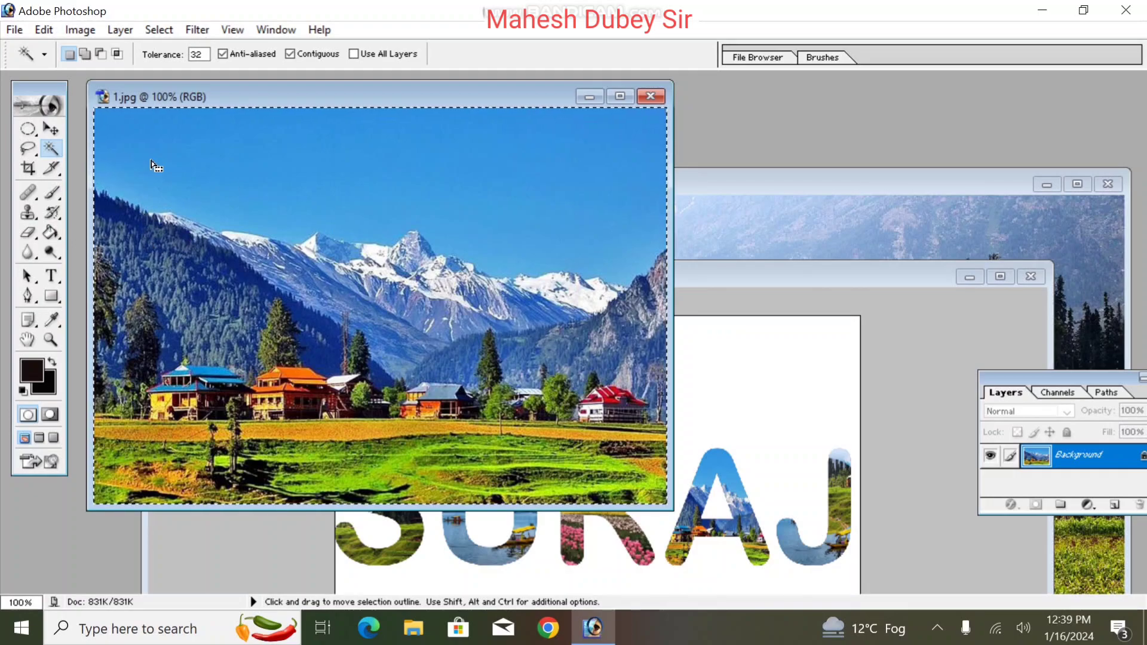
click(998, 276)
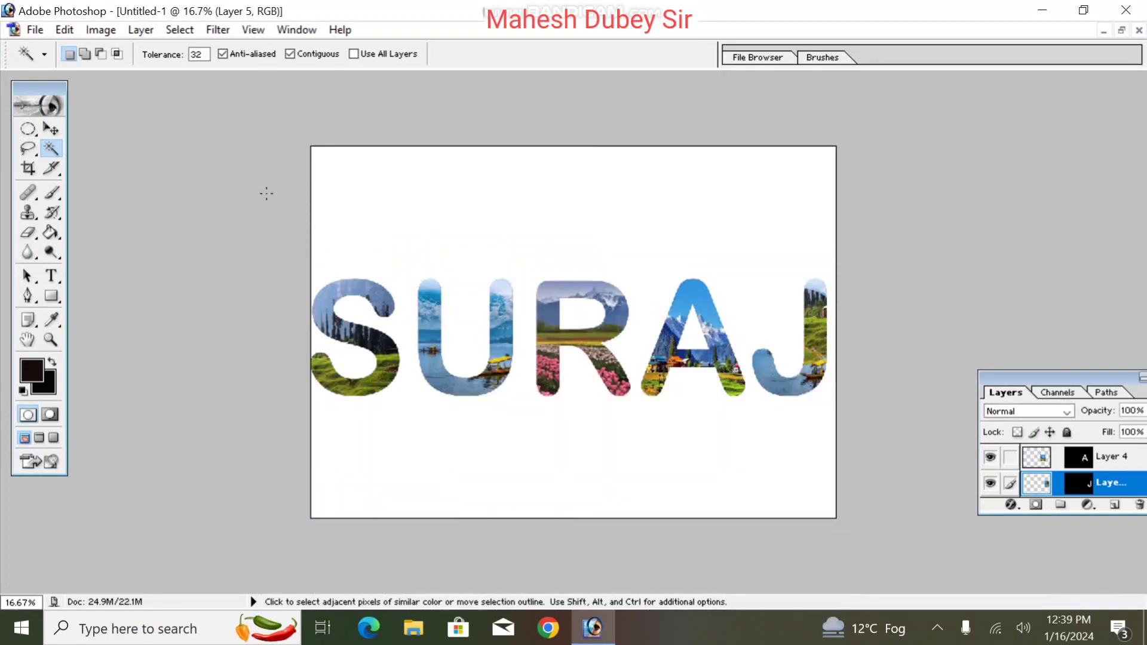
key(ctrl+v)
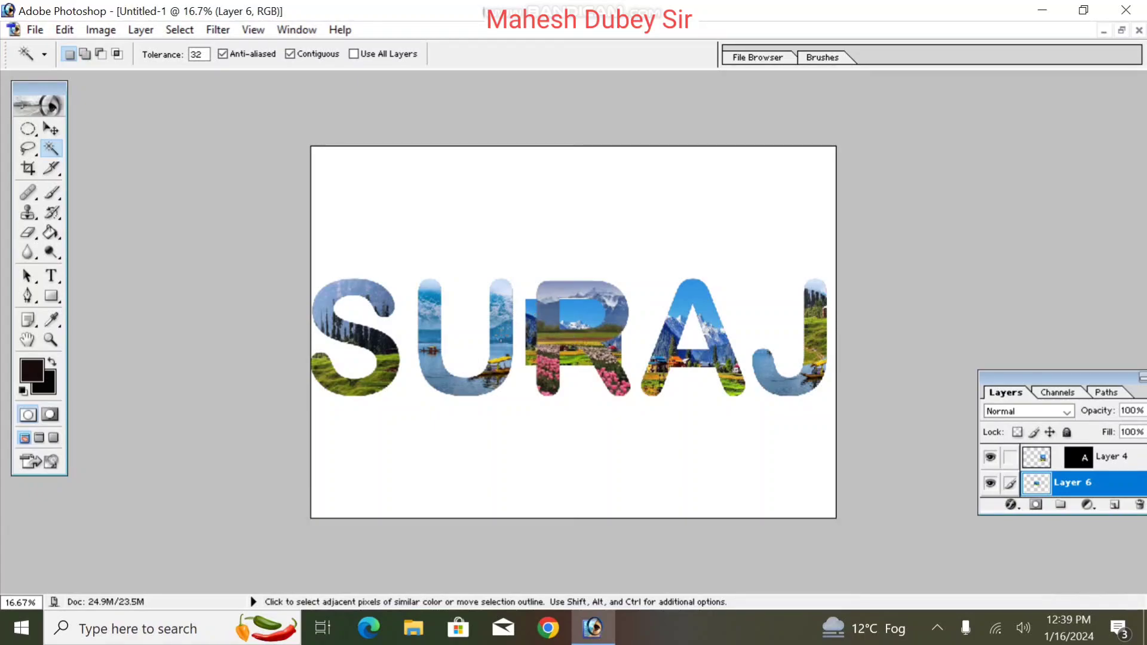
Enlarge the pasted village photo to 1047.2% and shift it down so its sky and mountains cover the whole page.
key(v)
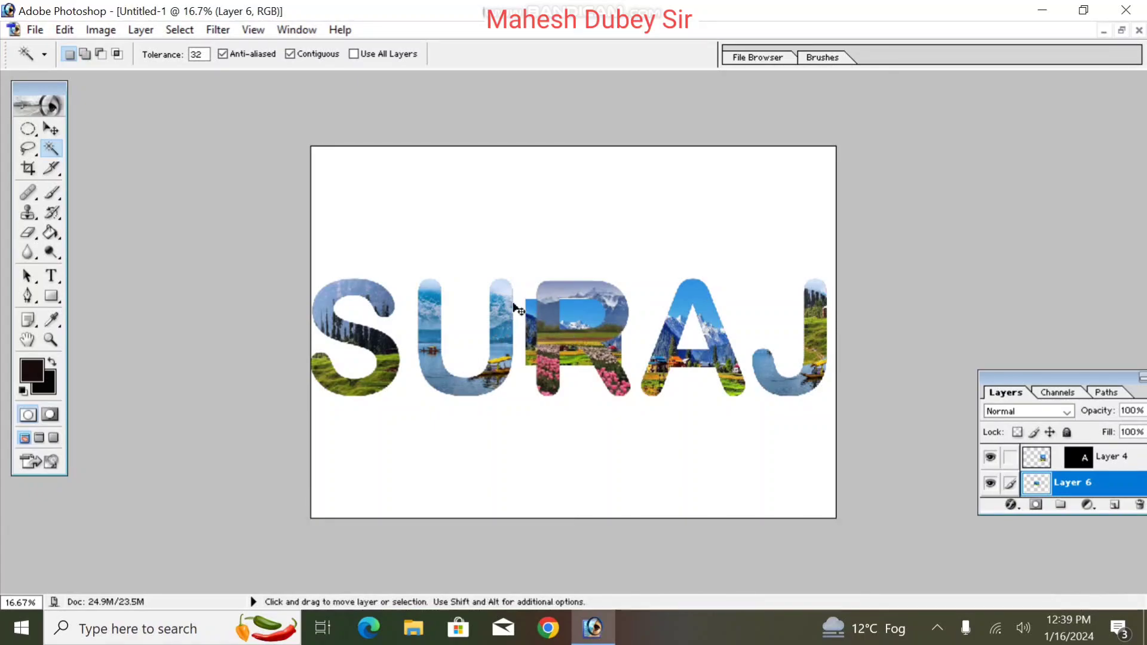
key(ctrl+t)
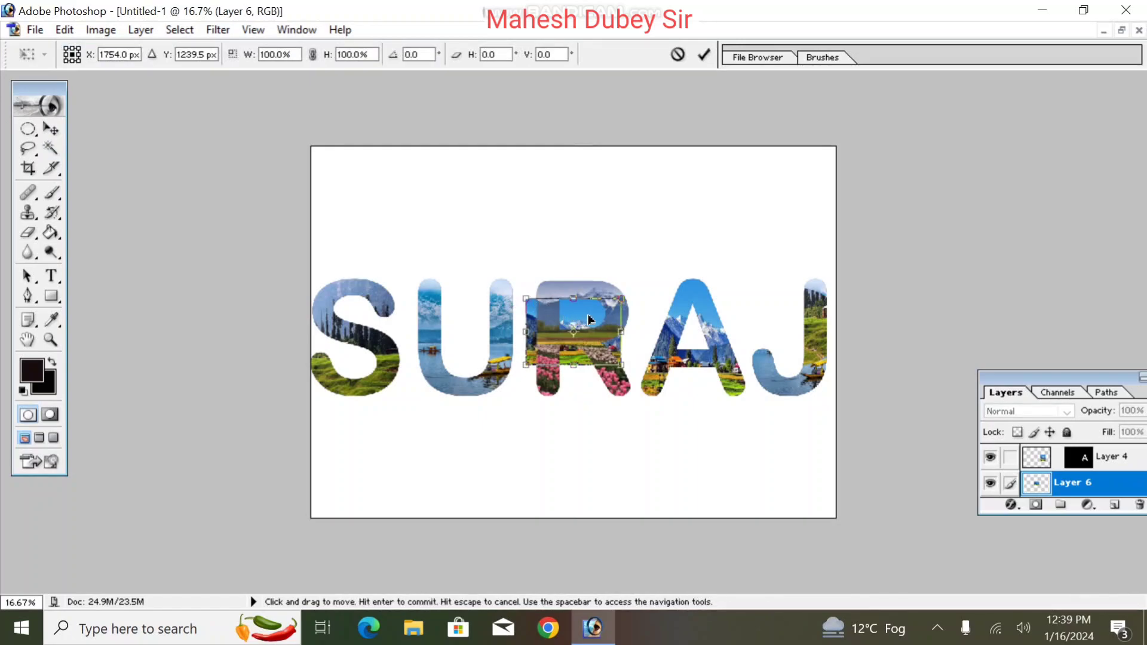
drag(518, 292, 291, 153)
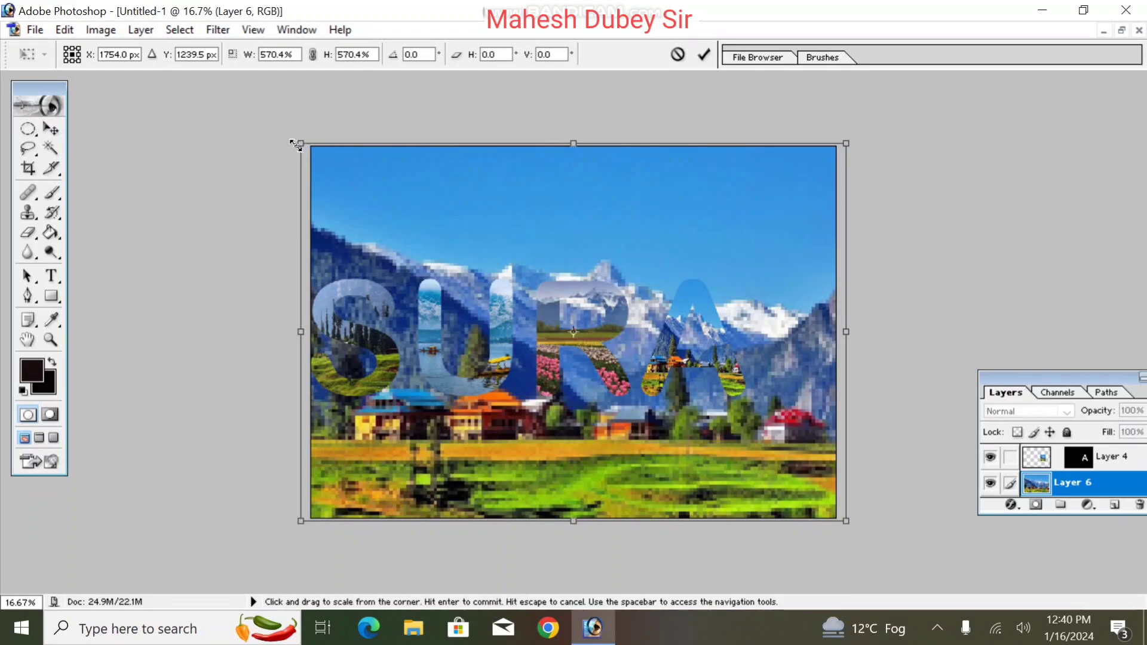
drag(300, 144, 56, 6)
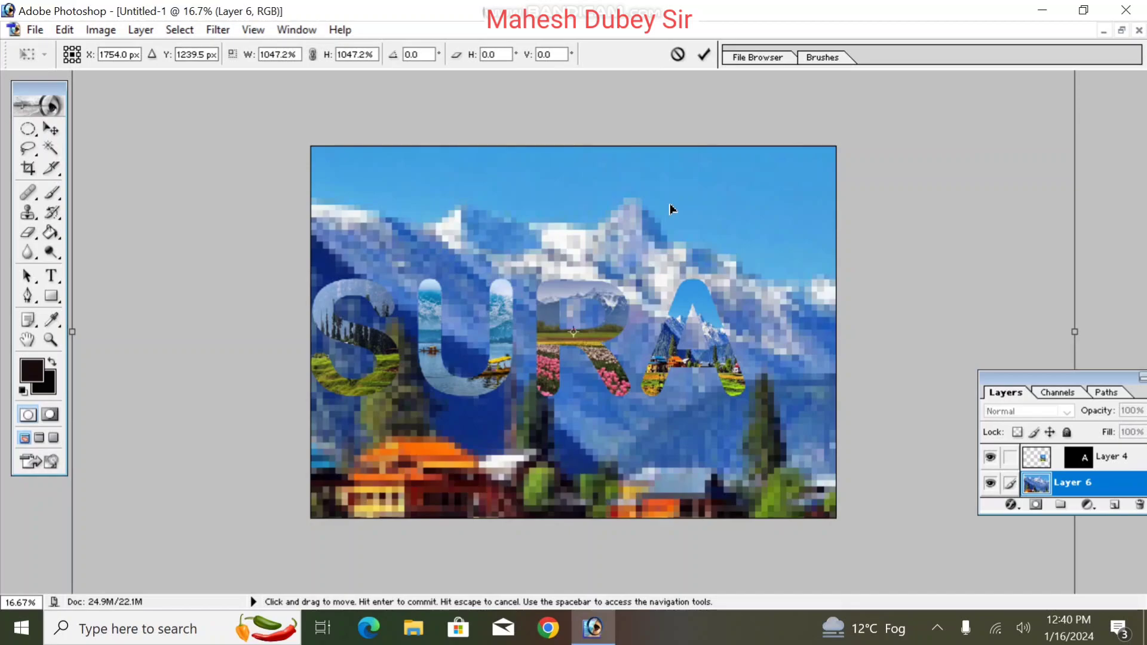
drag(669, 208, 686, 351)
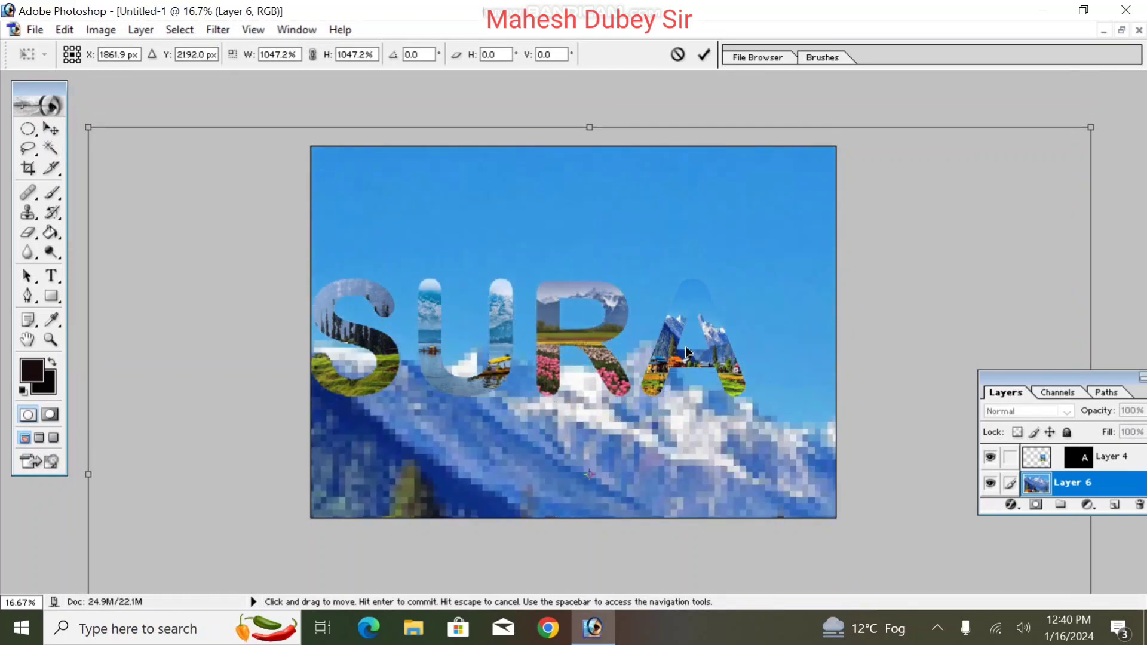
key(Return)
key(w)
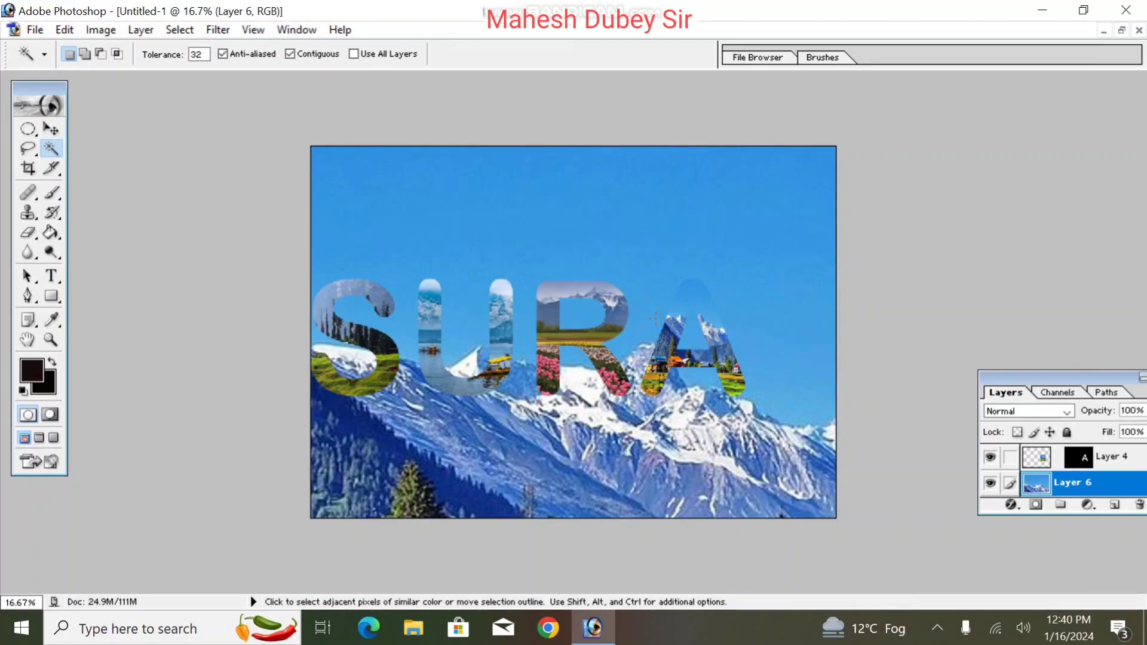
Select the enlarged mountain photo layer and move it down so only its sky covers a strip along the page's lower edge.
click(62, 131)
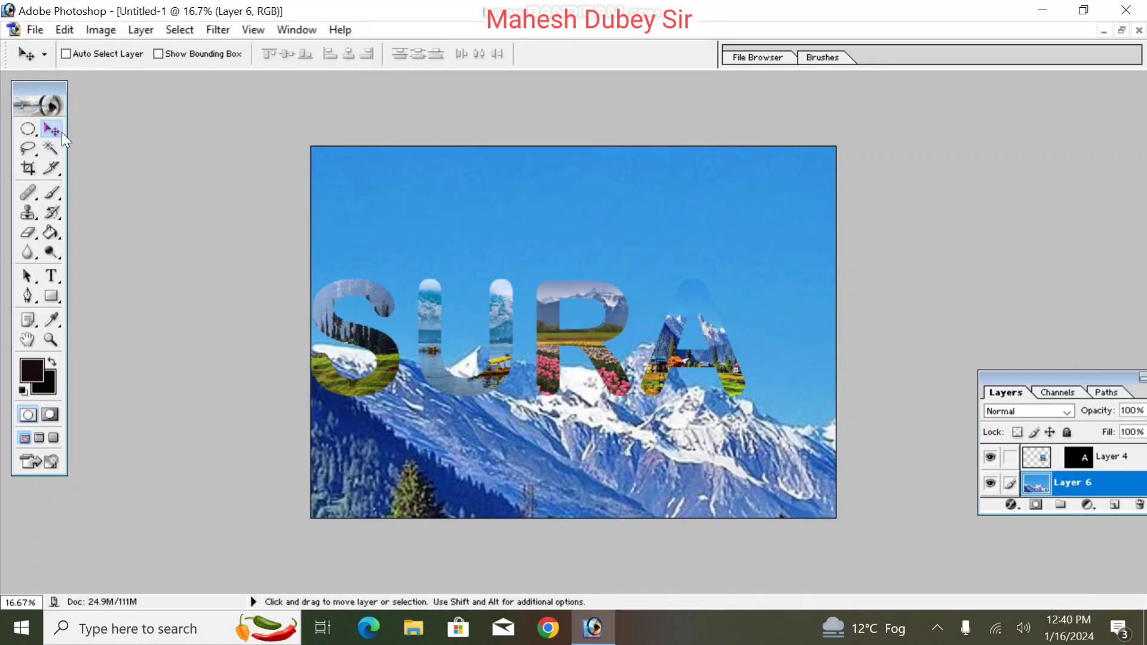
right_click(494, 376)
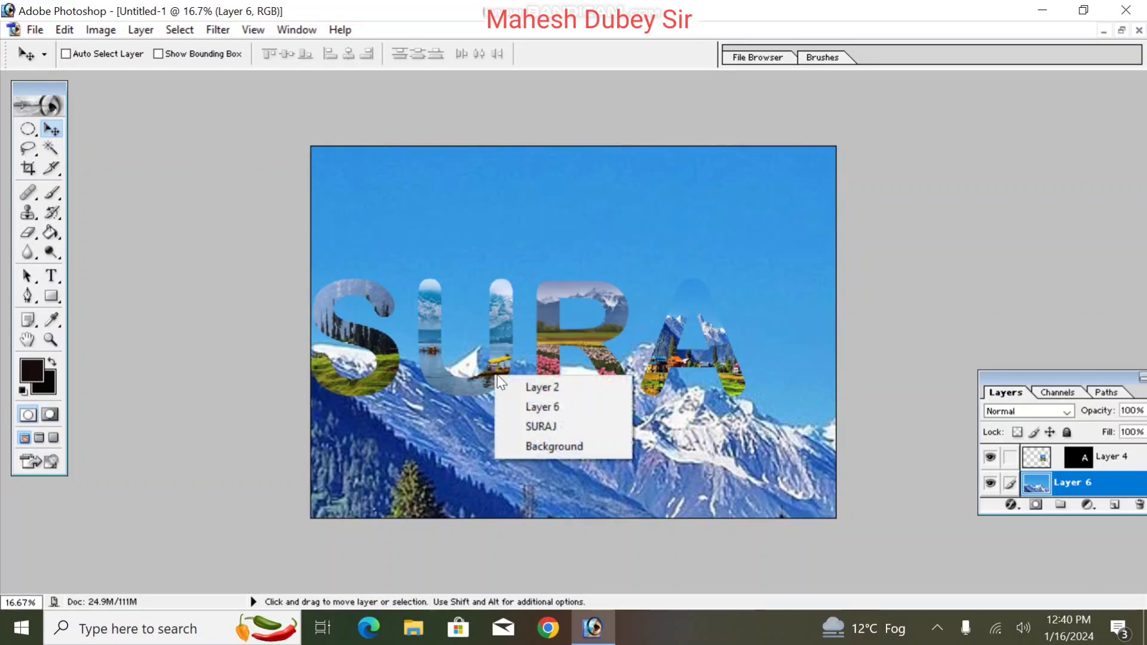
click(513, 385)
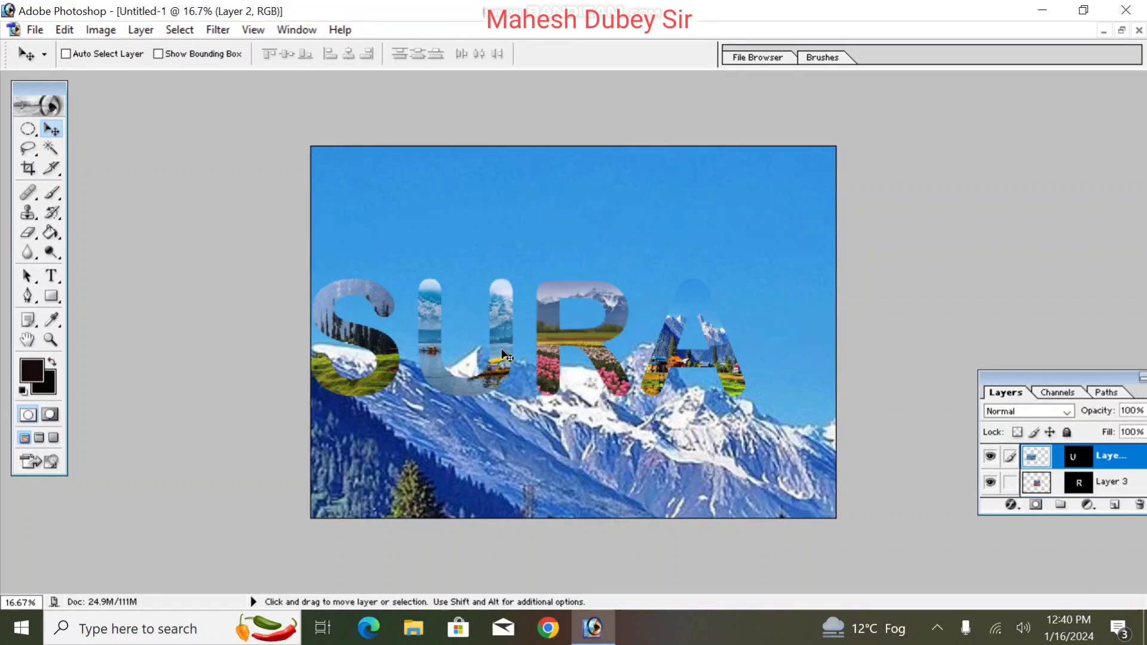
right_click(501, 351)
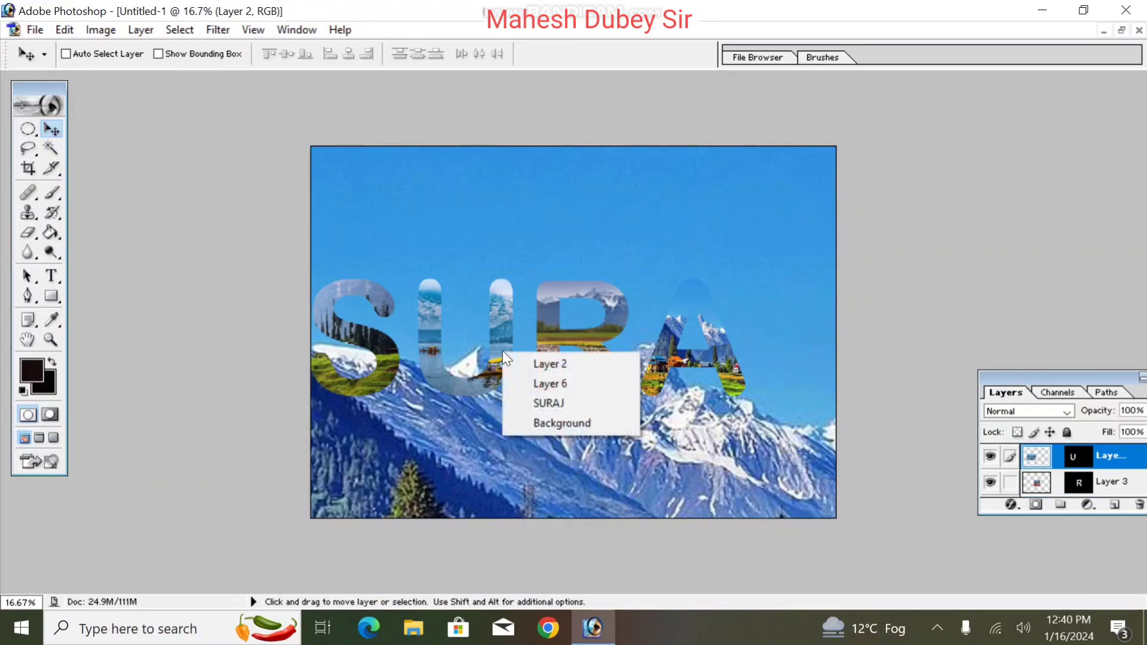
click(542, 407)
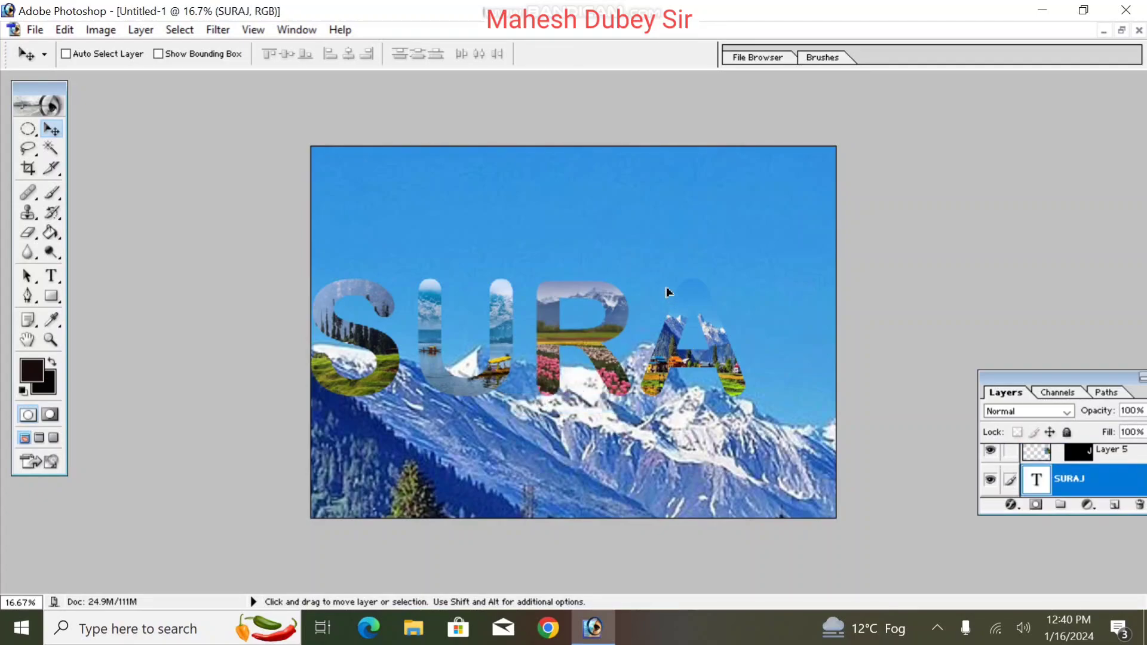
right_click(670, 347)
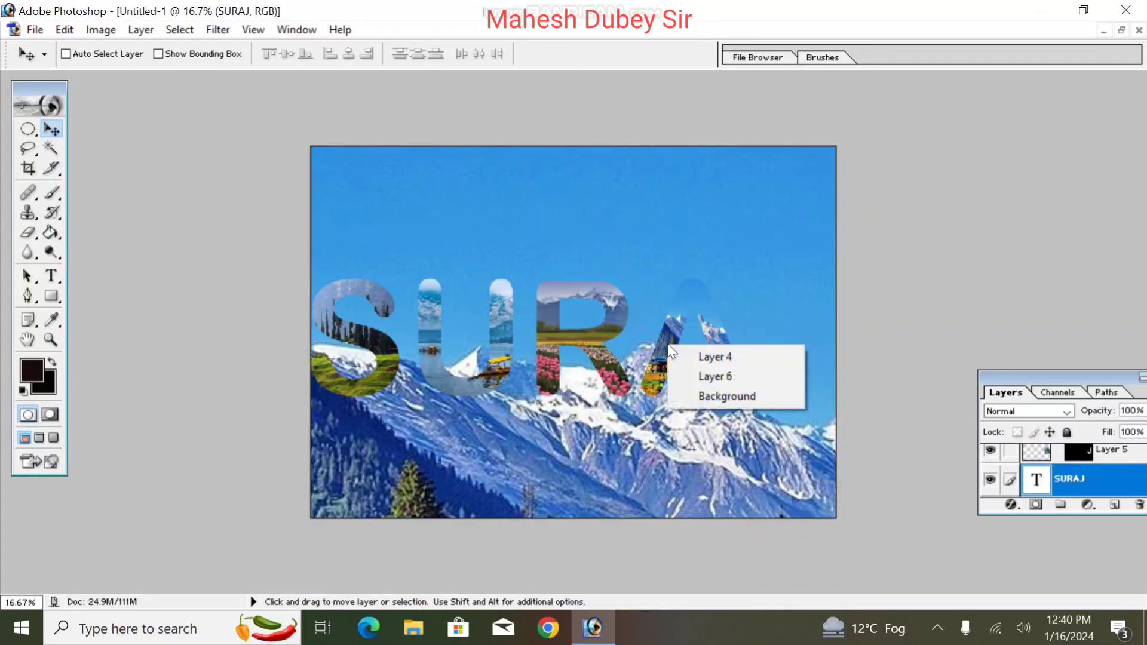
click(631, 375)
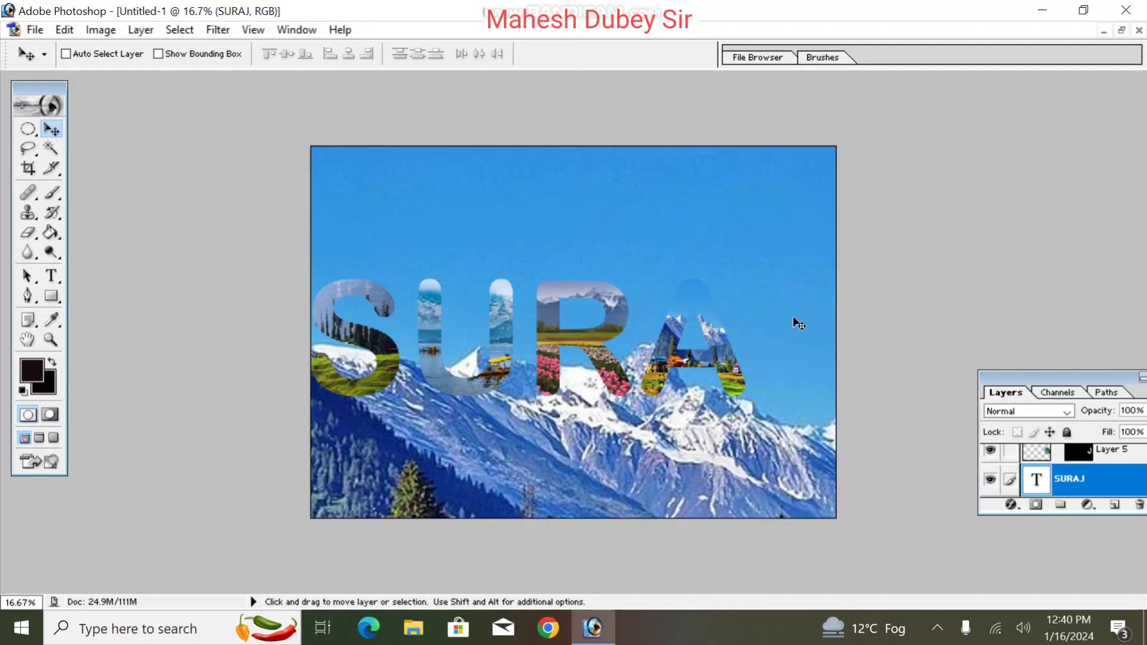
right_click(799, 209)
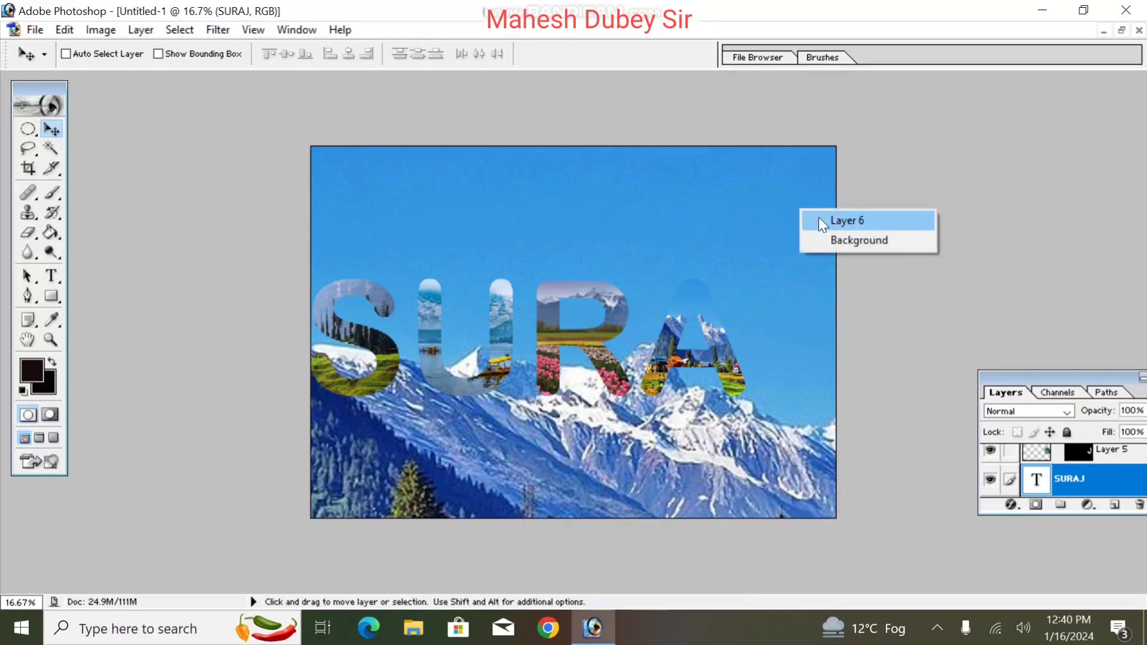
click(818, 220)
drag(806, 192, 604, 531)
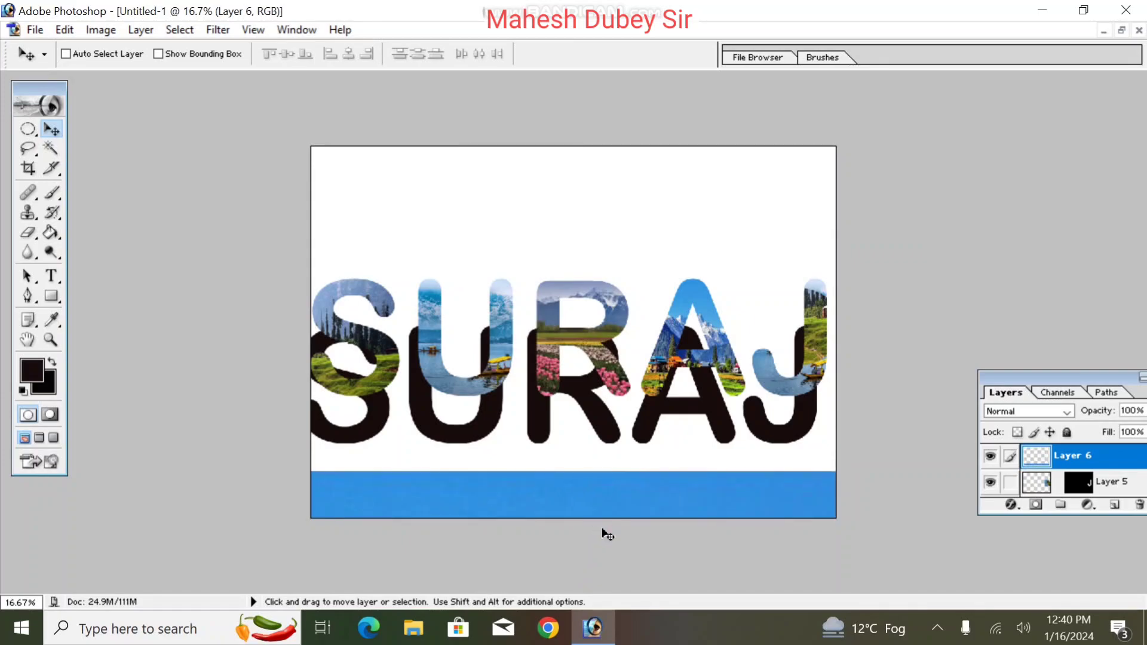
Shift the black name text down from behind the photo letters and delete its layer.
right_click(545, 430)
click(566, 434)
drag(540, 442, 563, 496)
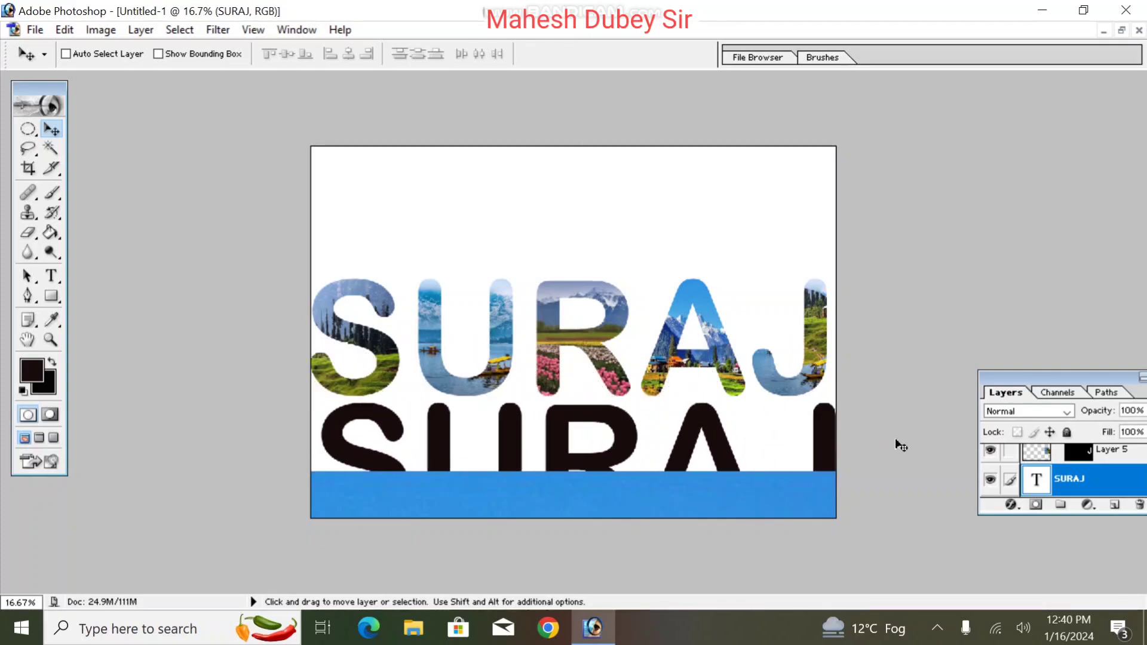
drag(1044, 484, 1138, 504)
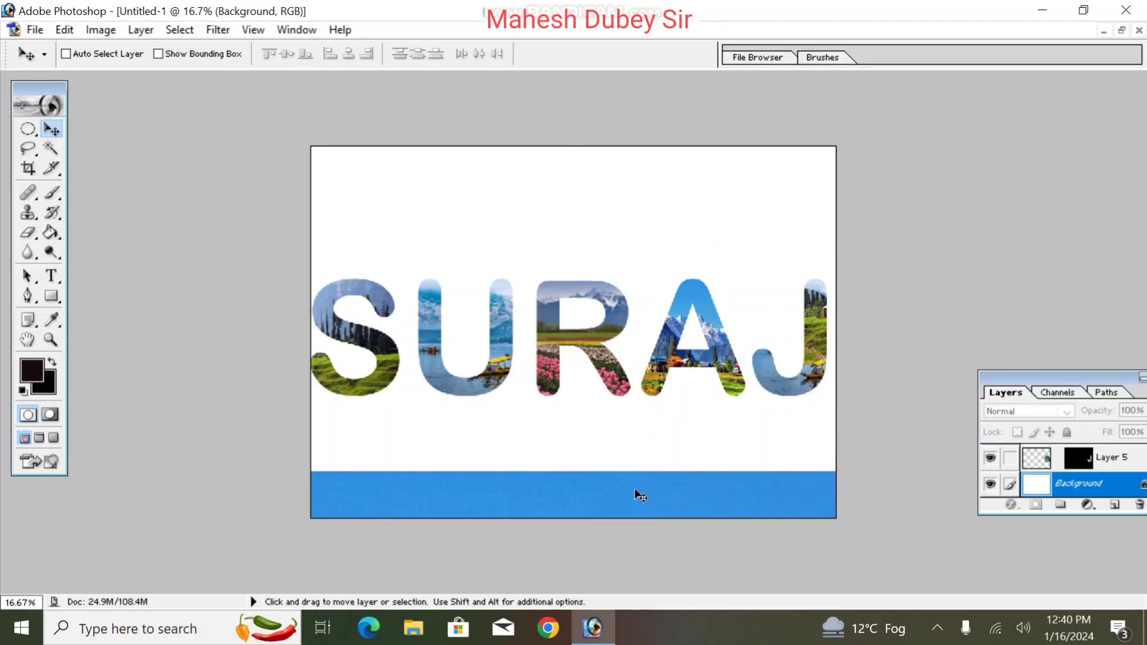
click(627, 397)
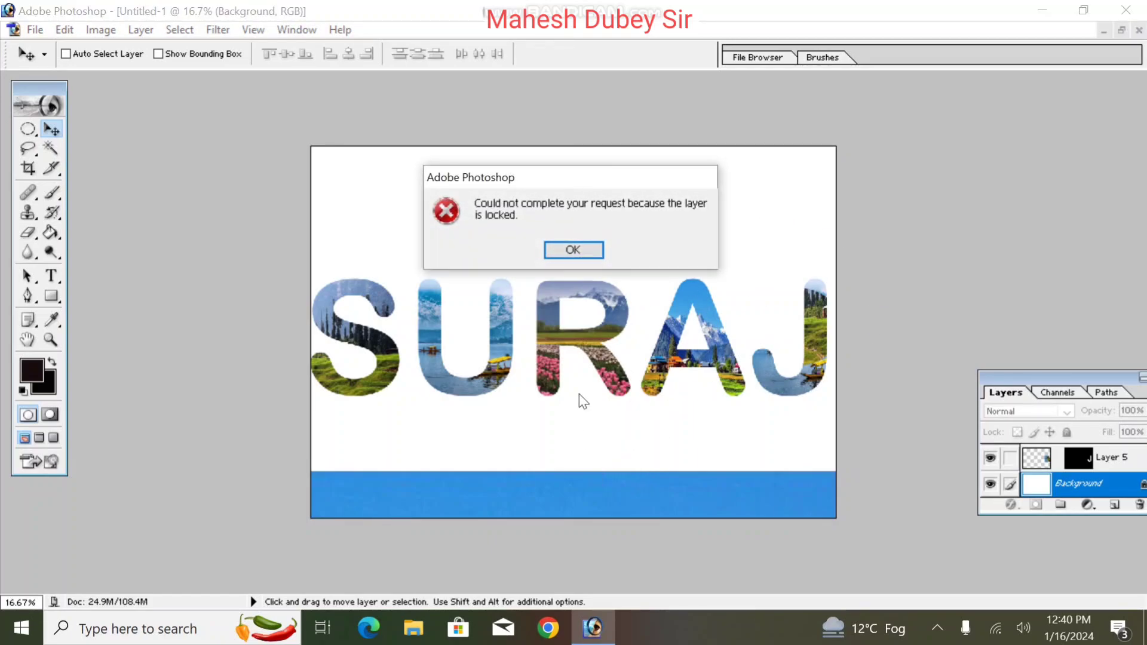
click(574, 252)
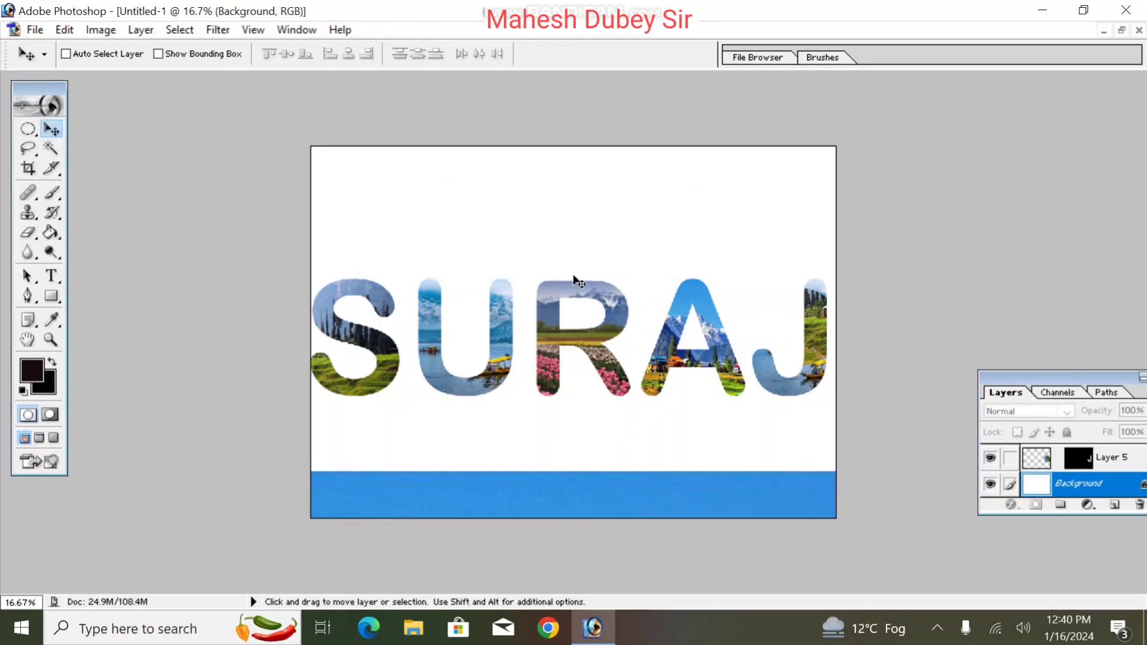
Move the mountain photo back up so its sky and peaks cover the whole page.
right_click(504, 503)
click(529, 512)
drag(534, 503, 496, 170)
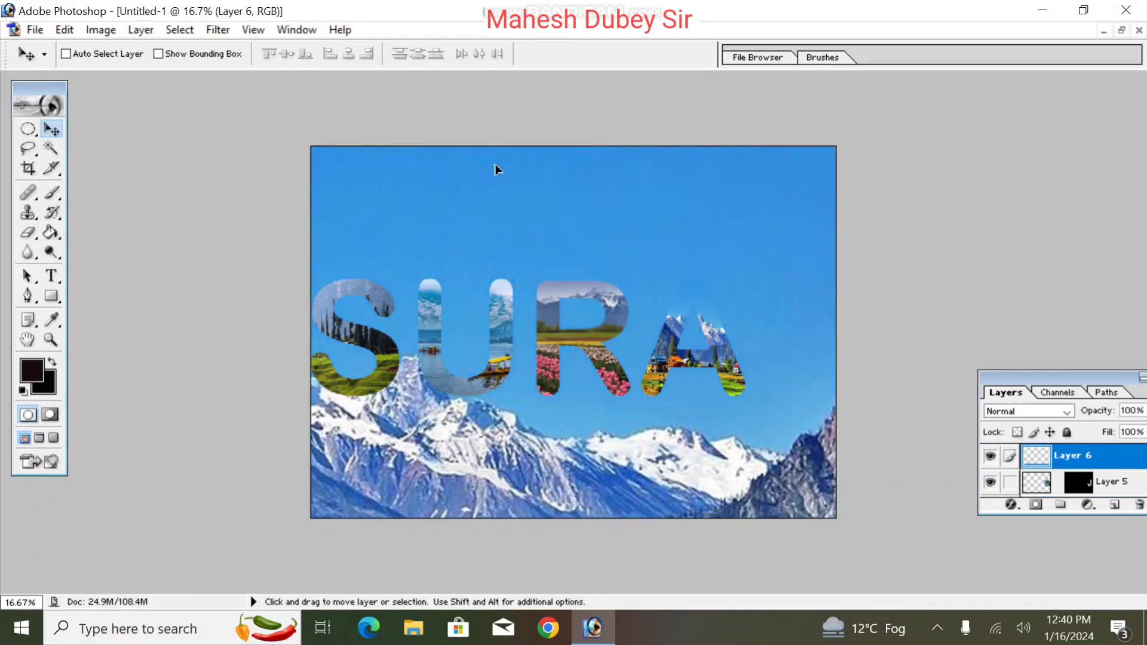
Restack the mountain photo layer so it lies beneath all the photo-filled letter layers.
key(ctrl+bracketright)
key(ctrl+bracketright)
key(ctrl+bracketright)
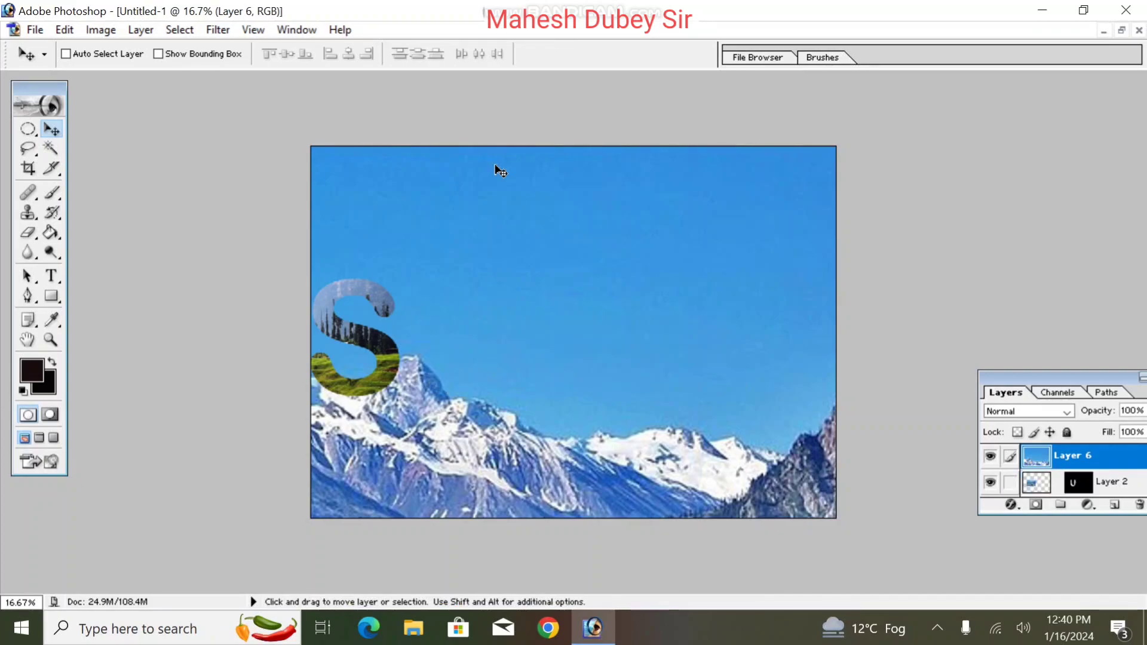
key(ctrl+bracketleft)
key(ctrl+p)
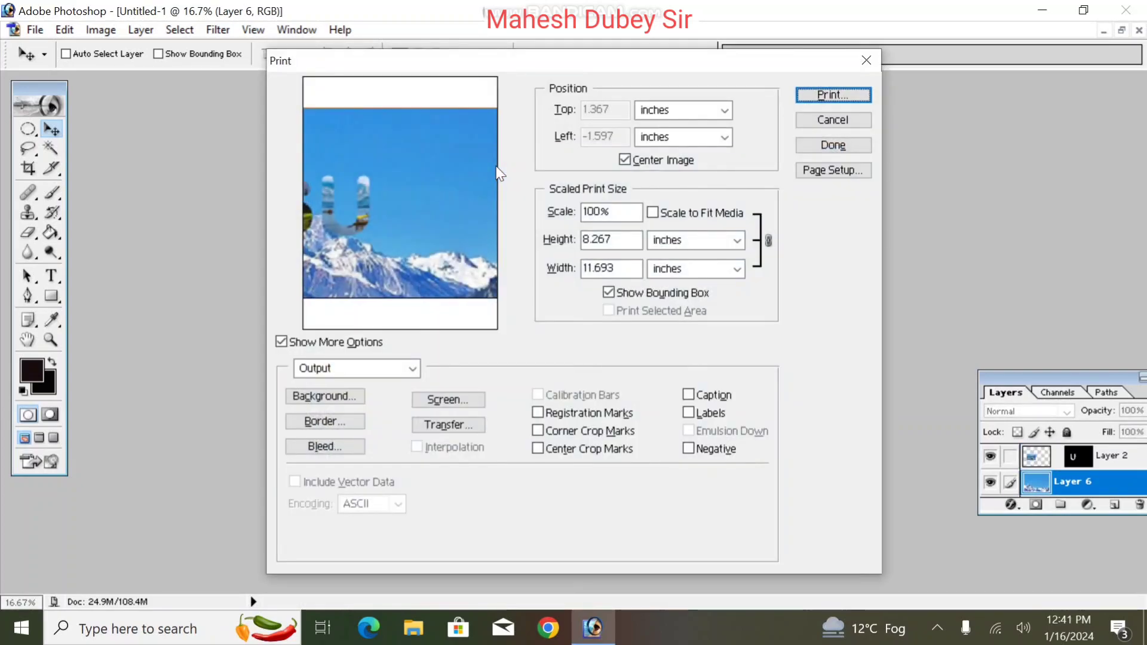
key(Escape)
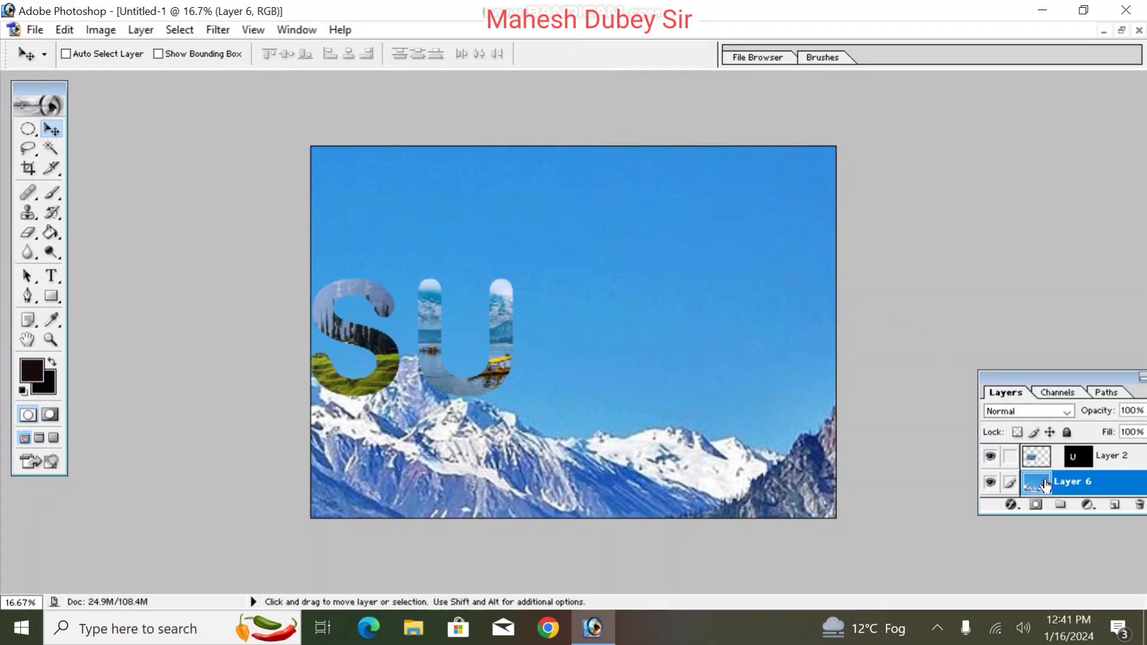
drag(1085, 377, 1048, 343)
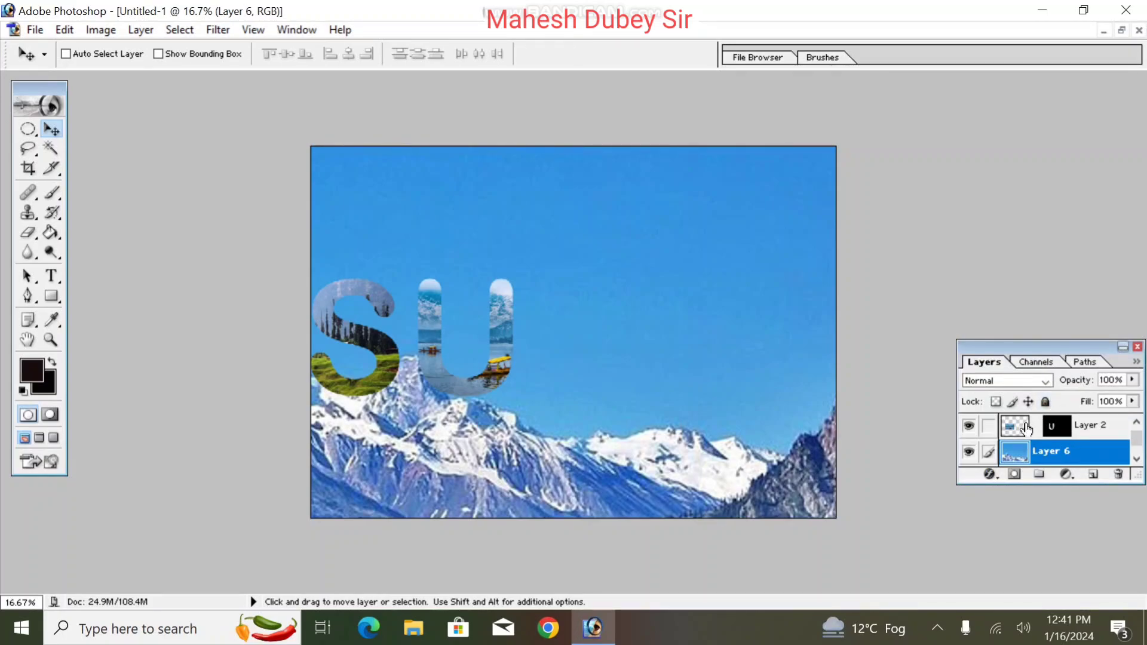
key(ctrl+bracketleft)
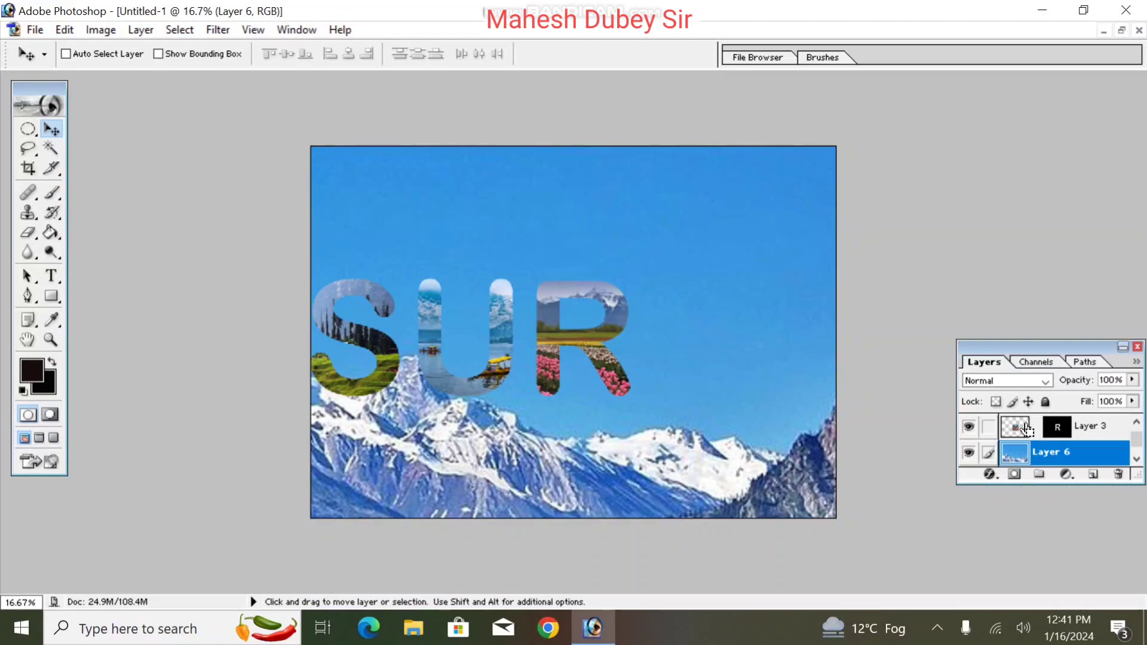
key(ctrl+bracketleft)
key(ctrl+bracketleft)
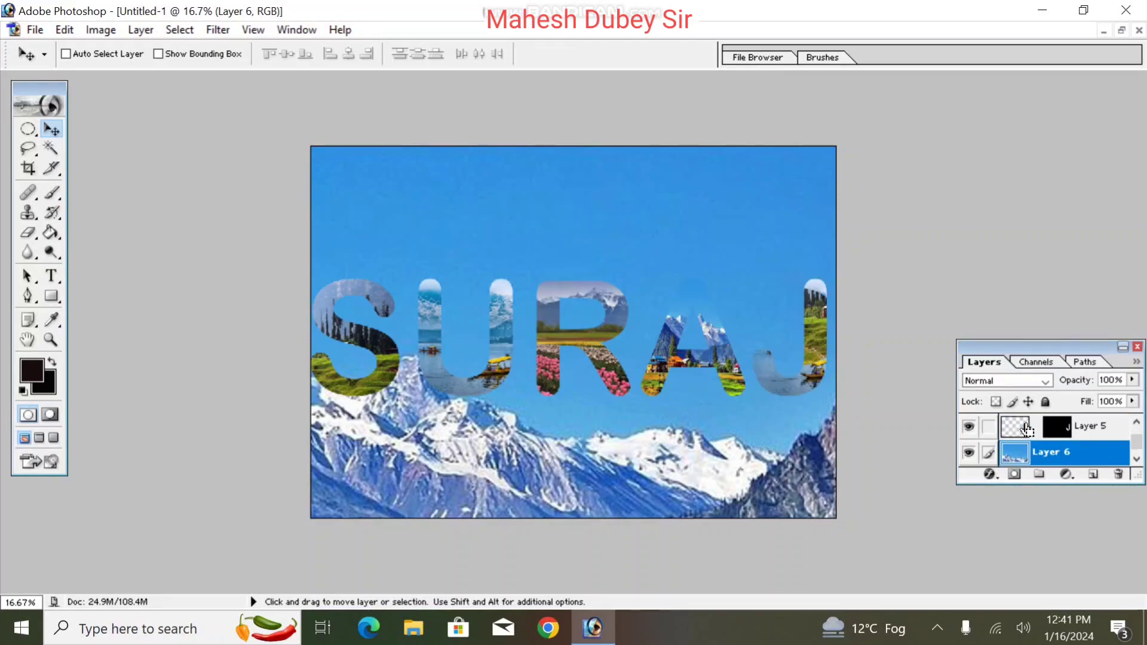
Scale the background photo to 90.4% and shift it up so mountains, village houses and green field fill the page.
right_click(639, 229)
click(657, 233)
key(ctrl+t)
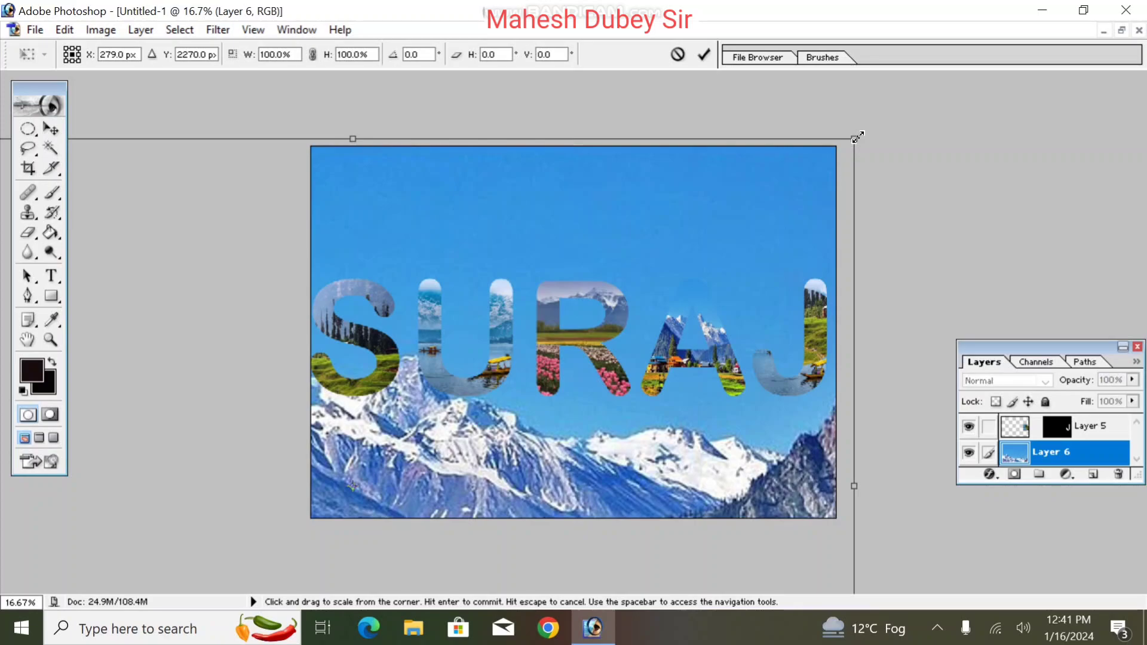
drag(855, 138, 806, 172)
drag(686, 232, 762, 74)
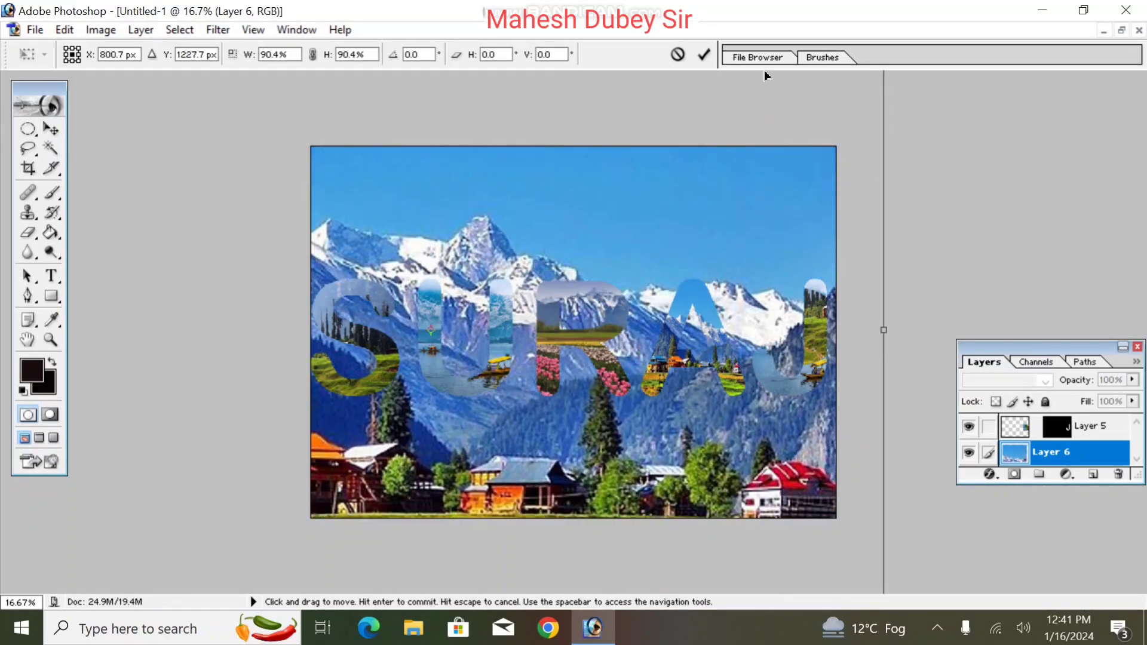
drag(685, 241, 699, 160)
double_click(699, 160)
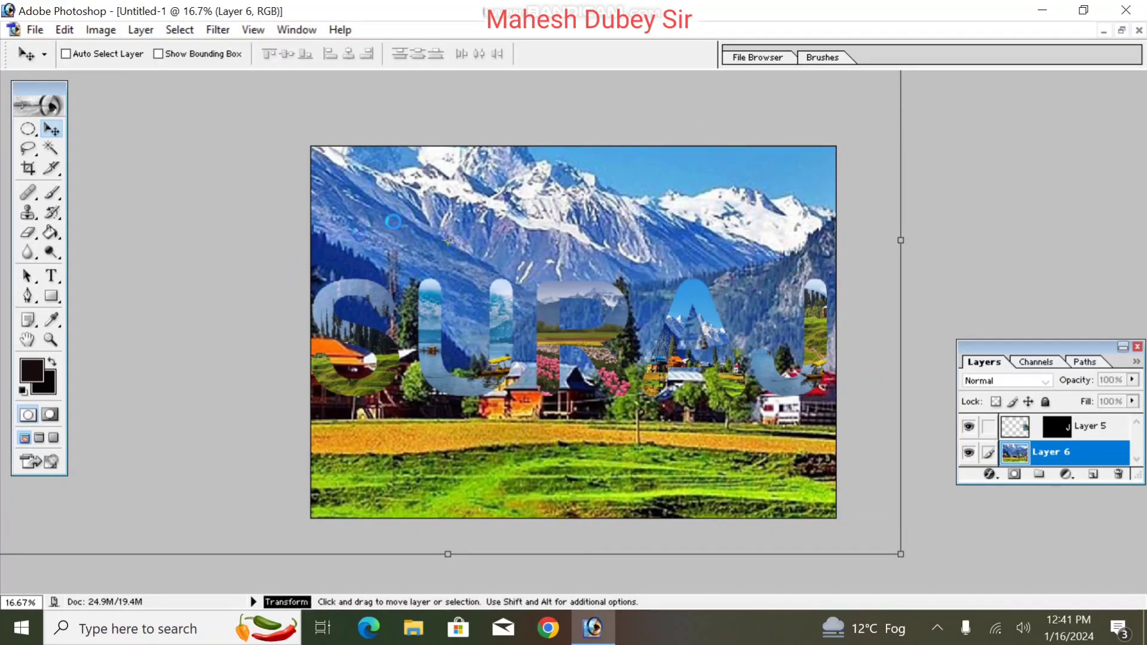
Delete the enlarged village photo layer and fill the Background layer with the black foreground colour.
drag(1023, 454, 1118, 474)
right_click(728, 477)
click(743, 478)
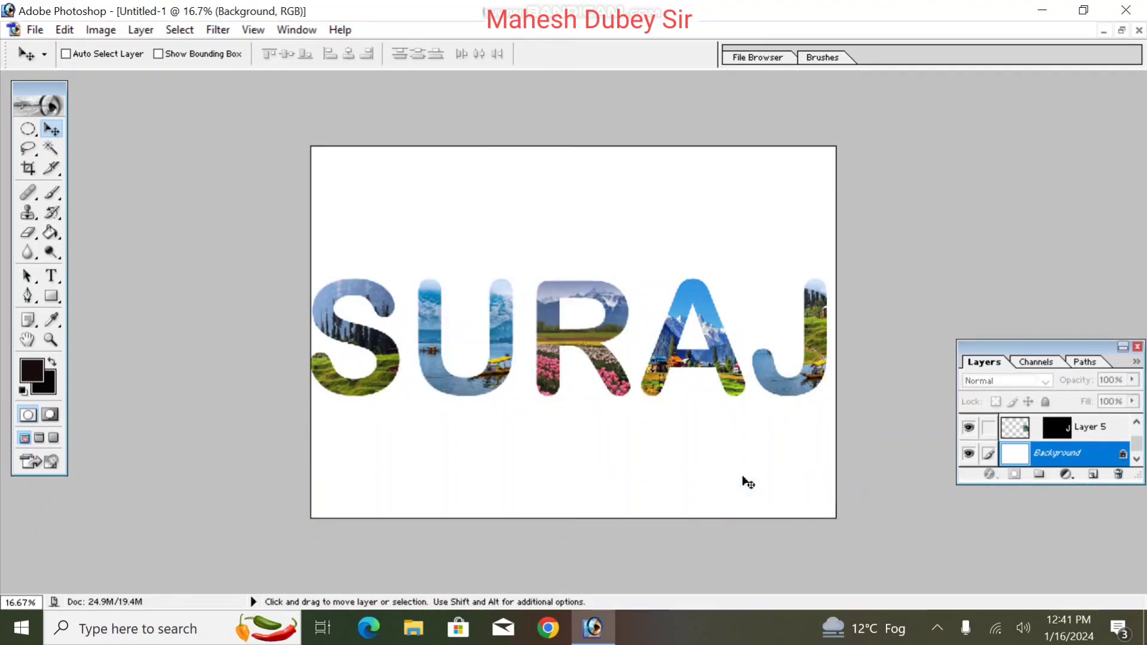
key(alt+BackSpace)
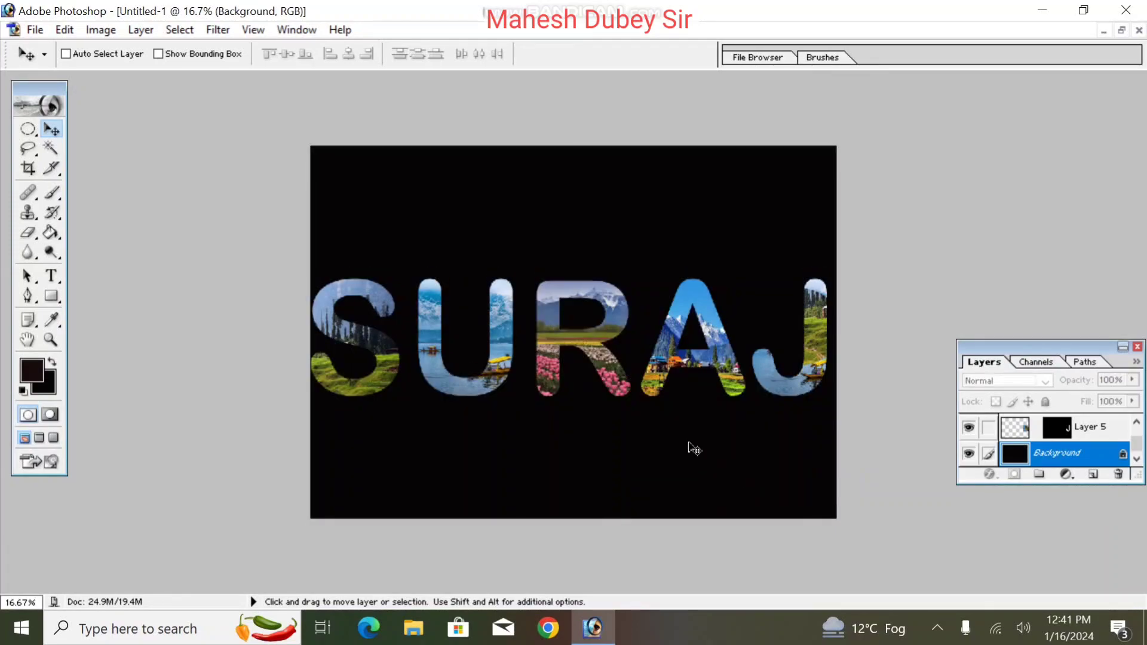
Set the background colour to red F20303 and fill the Background layer with it.
click(45, 392)
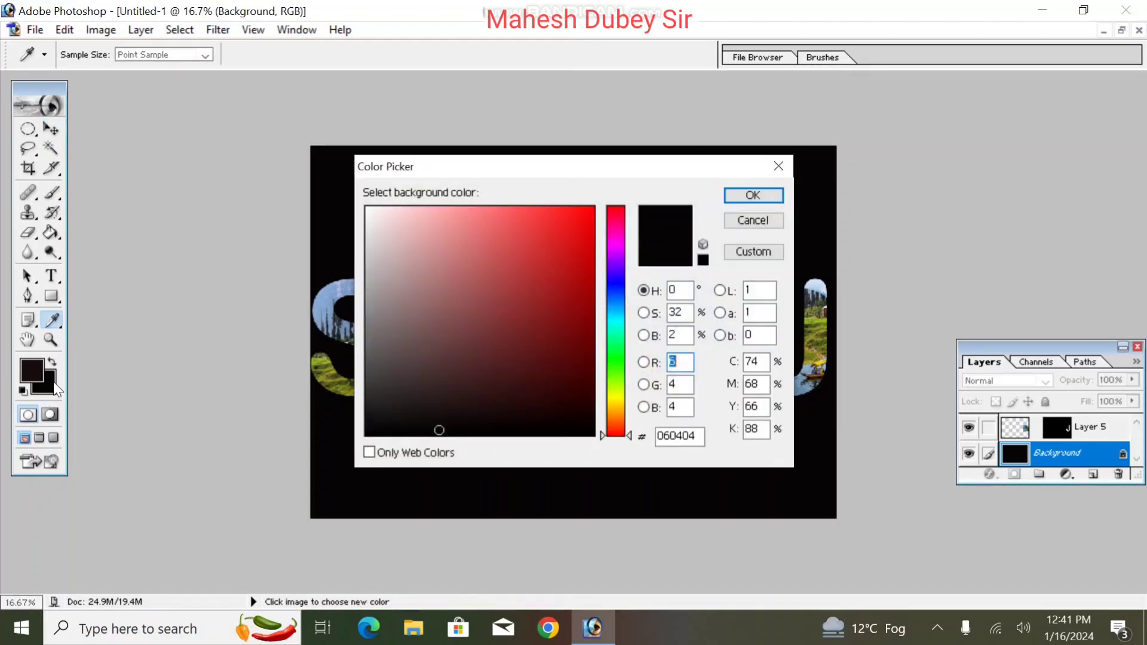
mouse_move(567, 263)
mouse_down()
mouse_move(571, 225)
mouse_move(532, 202)
mouse_move(500, 213)
mouse_move(523, 227)
mouse_move(483, 230)
mouse_up()
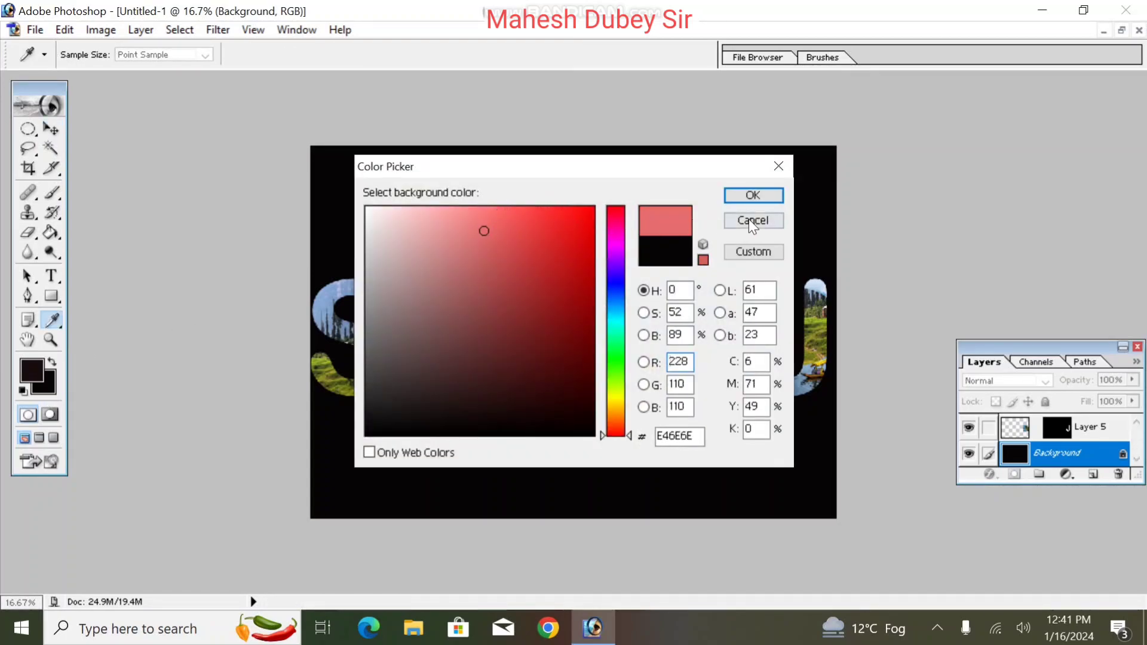
click(590, 218)
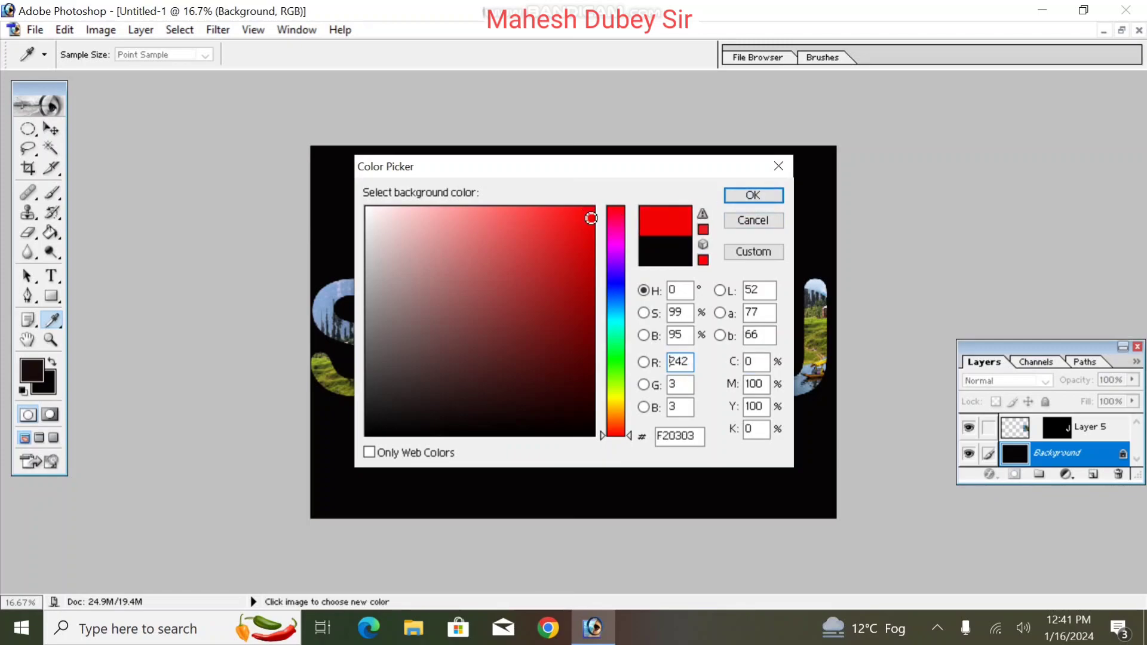
click(727, 194)
key(v)
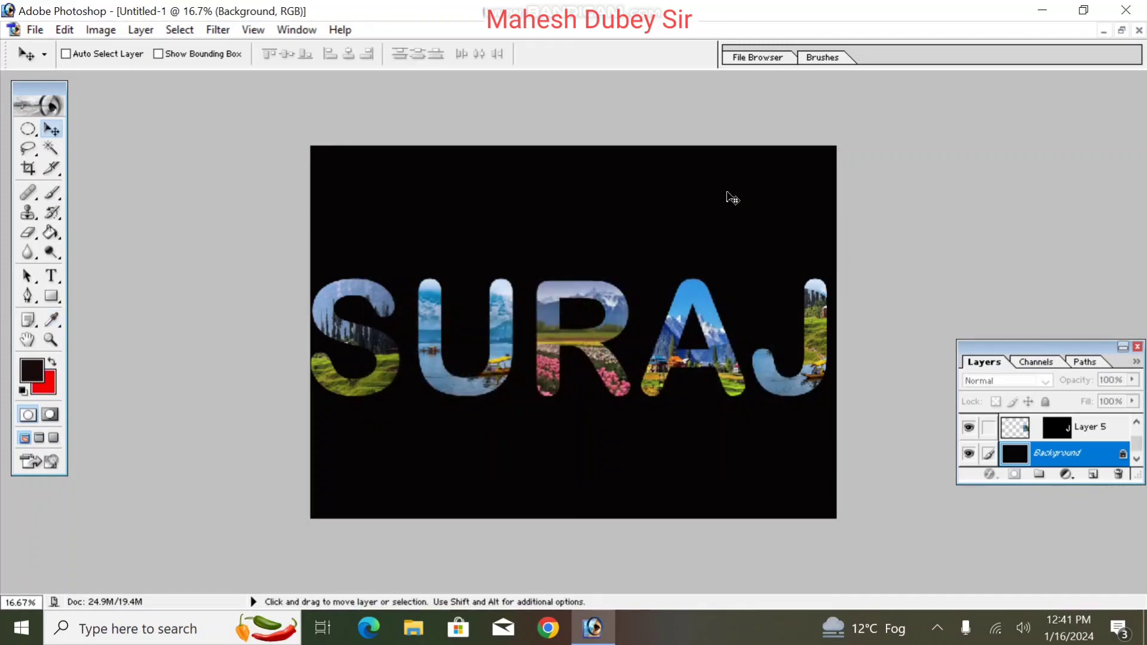
key(ctrl+BackSpace)
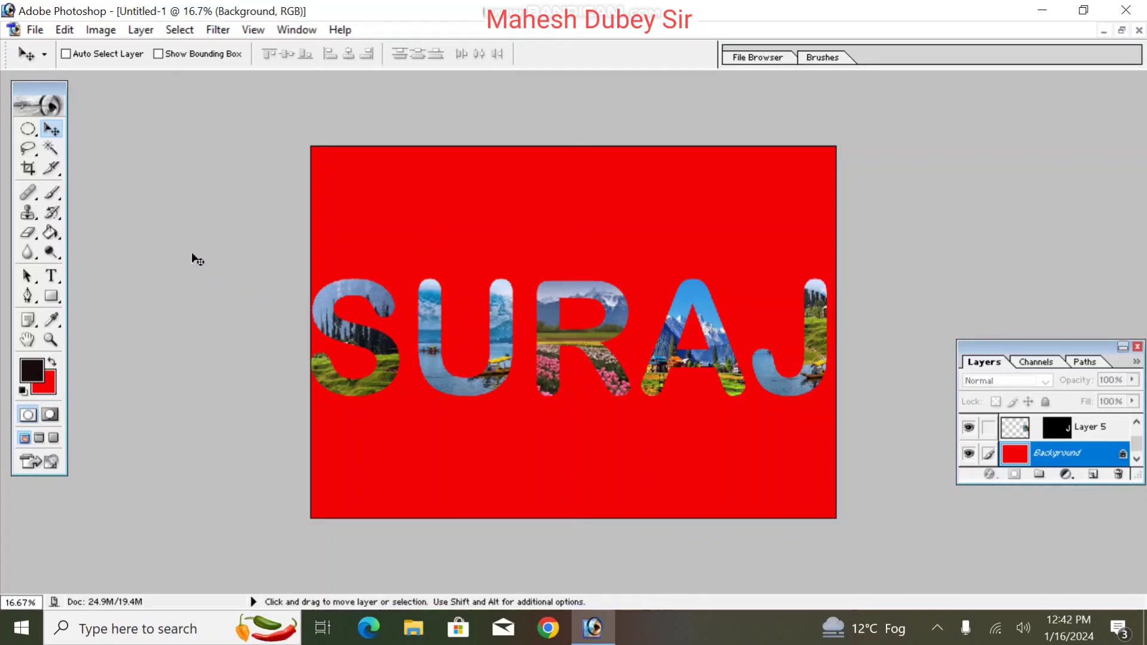
Set the background colour to off-white with RGB 248, 246, 246 and fill the Background layer with it.
click(50, 385)
click(368, 213)
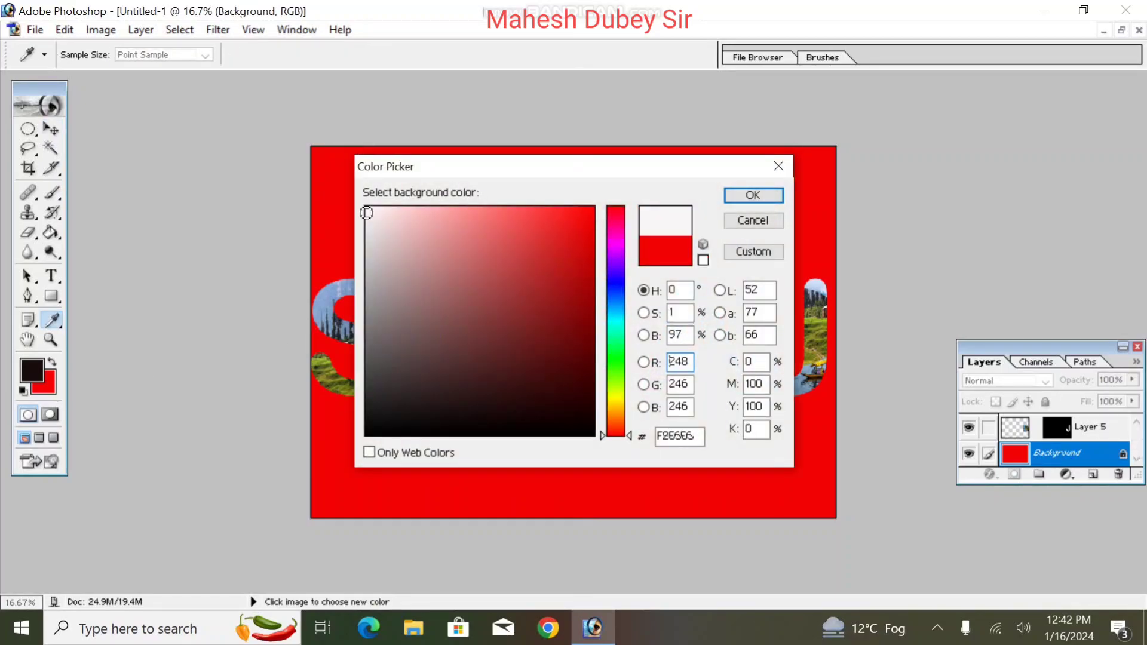
click(736, 199)
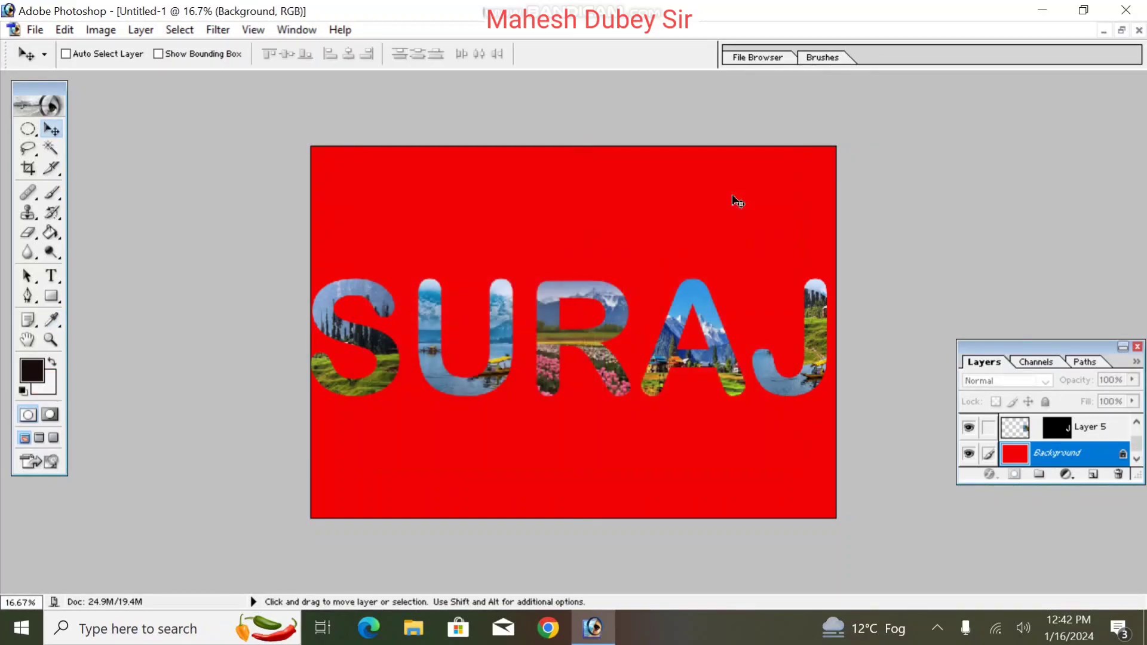
key(ctrl+BackSpace)
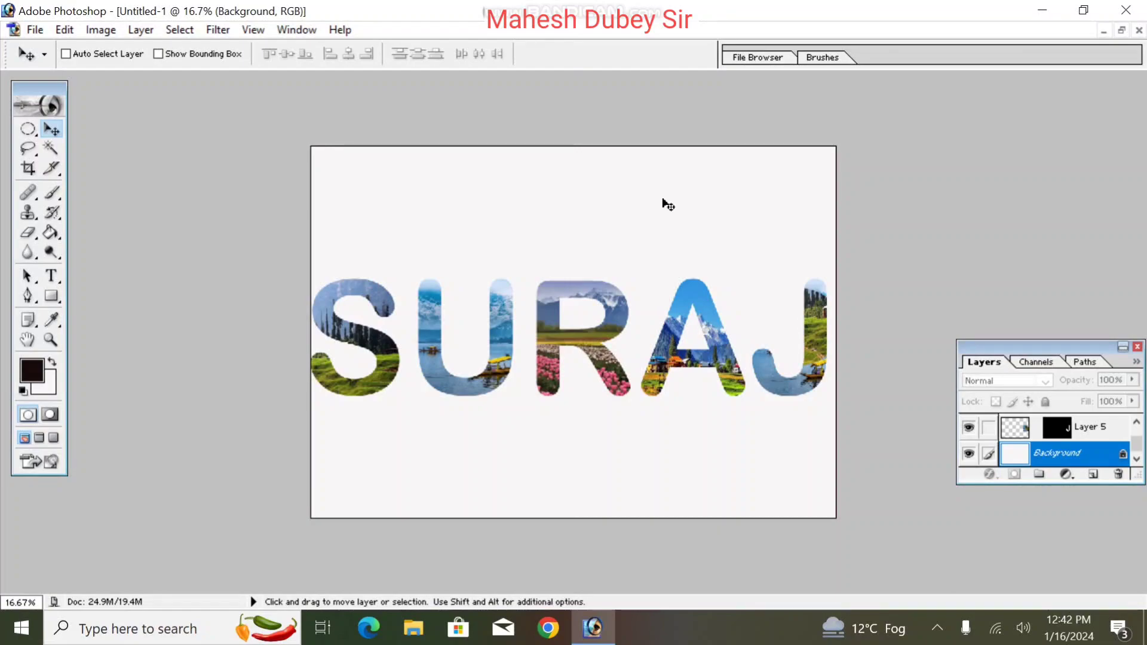